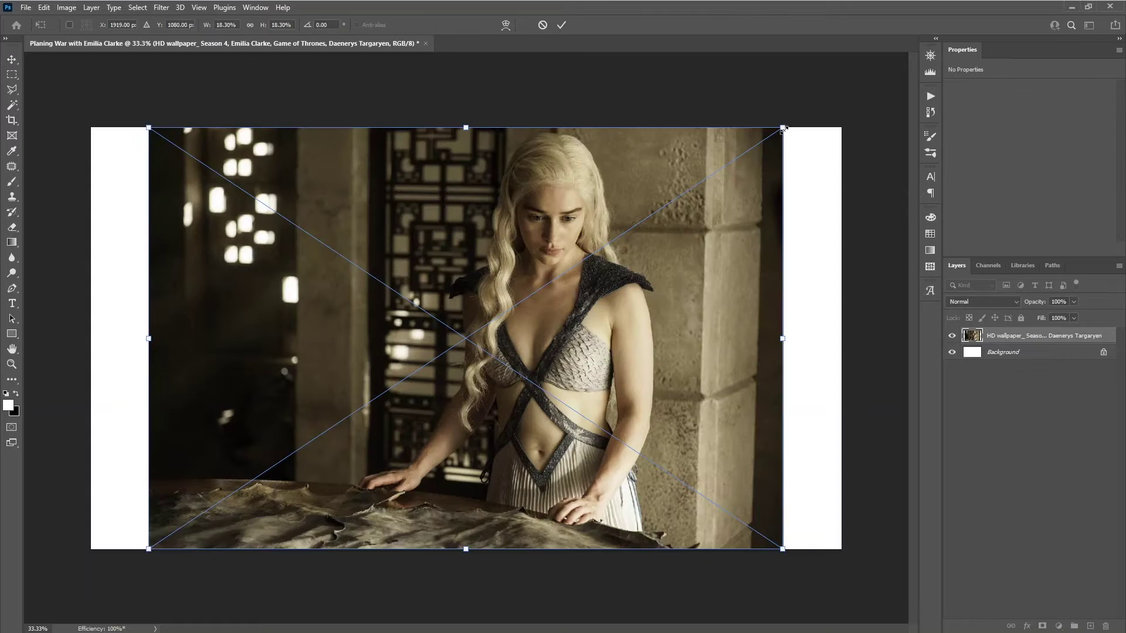
# Step: Scale the wallpaper to fill the 3840×2160 canvas and fit the man's photo over its left half
pyautogui.moveTo(780, 127); pyautogui.dragTo(845, 77)
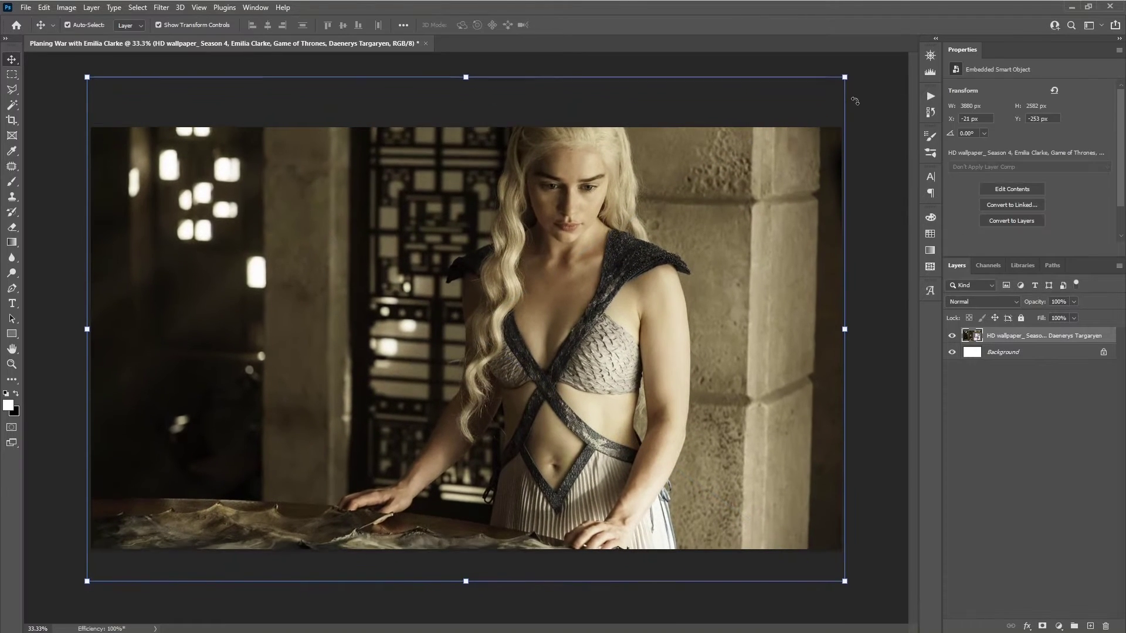
pyautogui.click(854, 101)
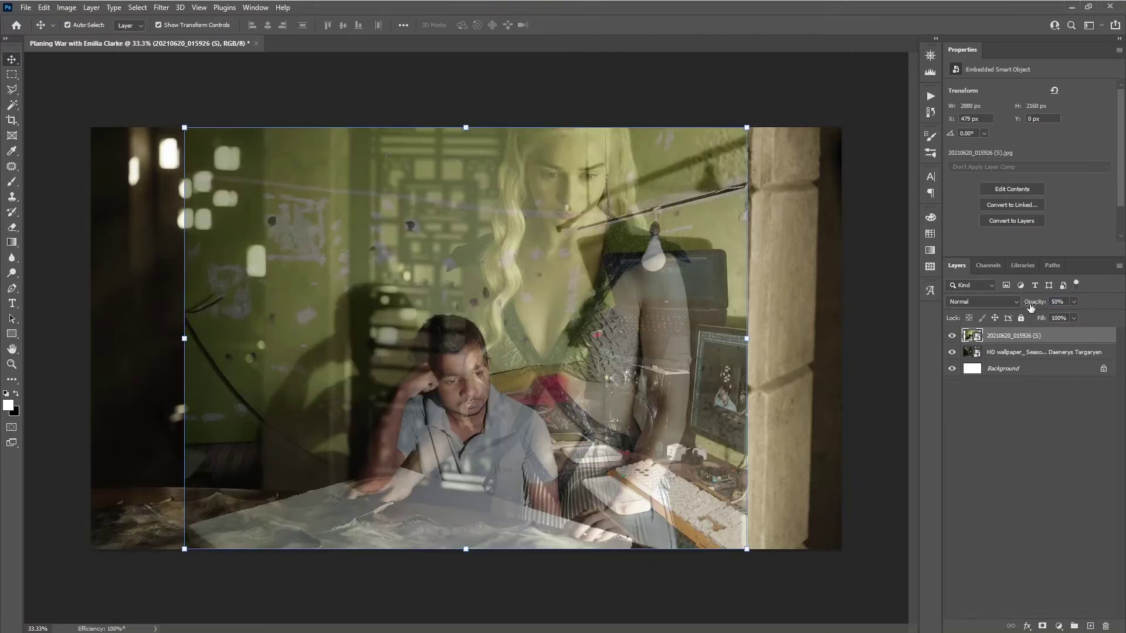
pyautogui.moveTo(748, 126)
pyautogui.mouseDown()
pyautogui.moveTo(569, 104)
pyautogui.moveTo(615, 44)
pyautogui.mouseUp()
pyautogui.press('Return')
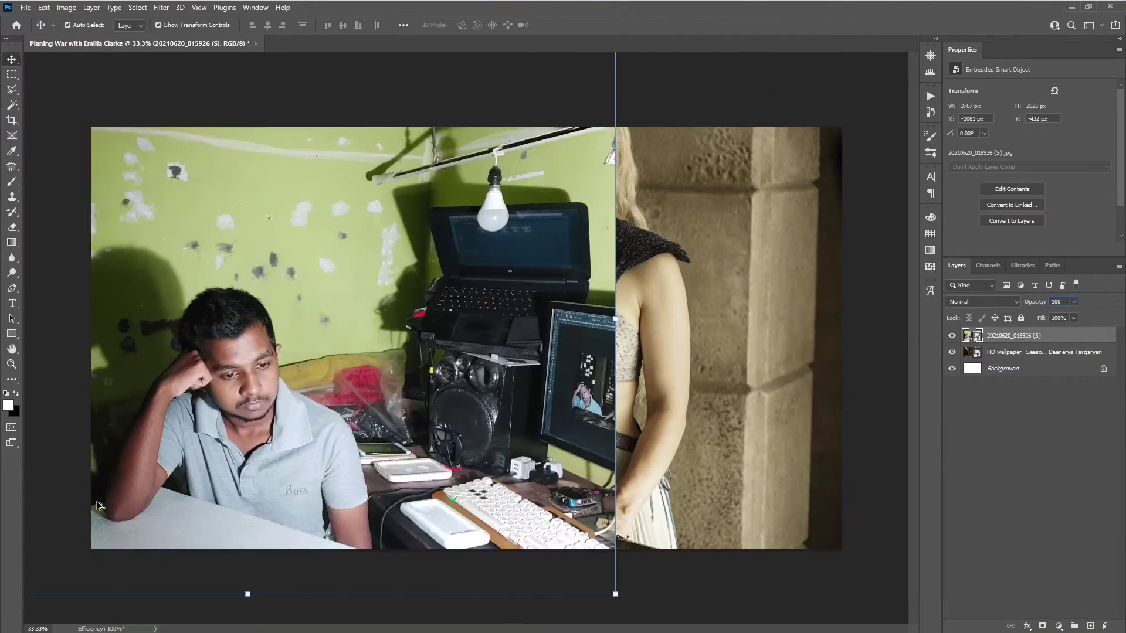
# Step: Switch to the Pen tool and zoom in on the man's photo
pyautogui.scroll(3, 99, 505)
pyautogui.press('p')
pyautogui.scroll(2, 126, 484)
# Step: Zoom and pan to bring the man's face, head and raised arm into view
pyautogui.scroll(5, 274, 112)
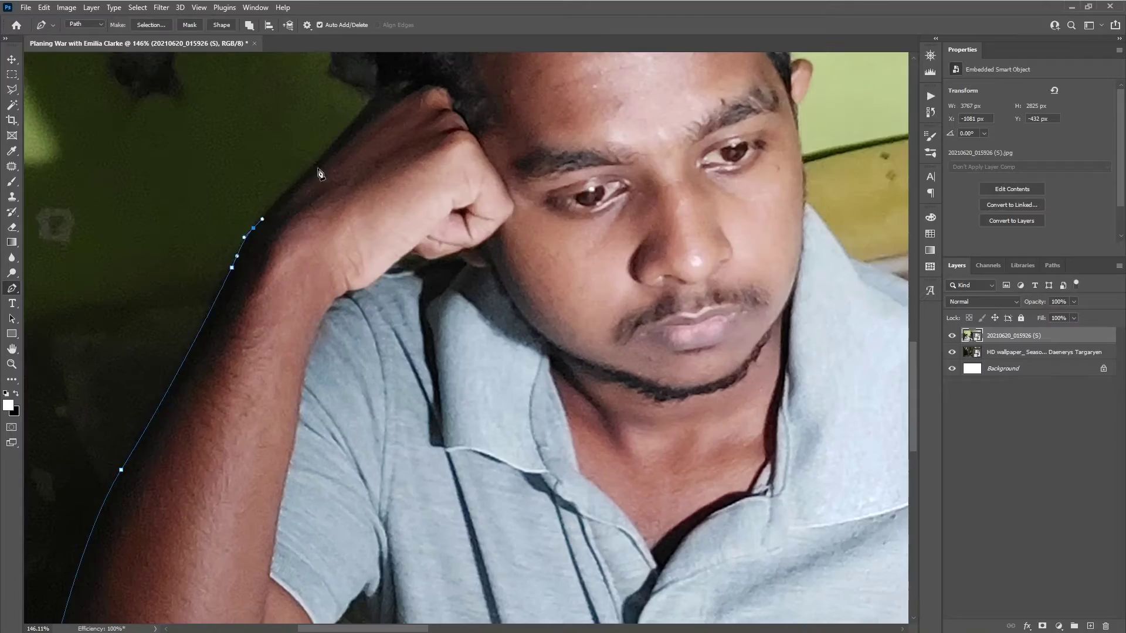
pyautogui.moveTo(349, 135); pyautogui.dragTo(283, 262)
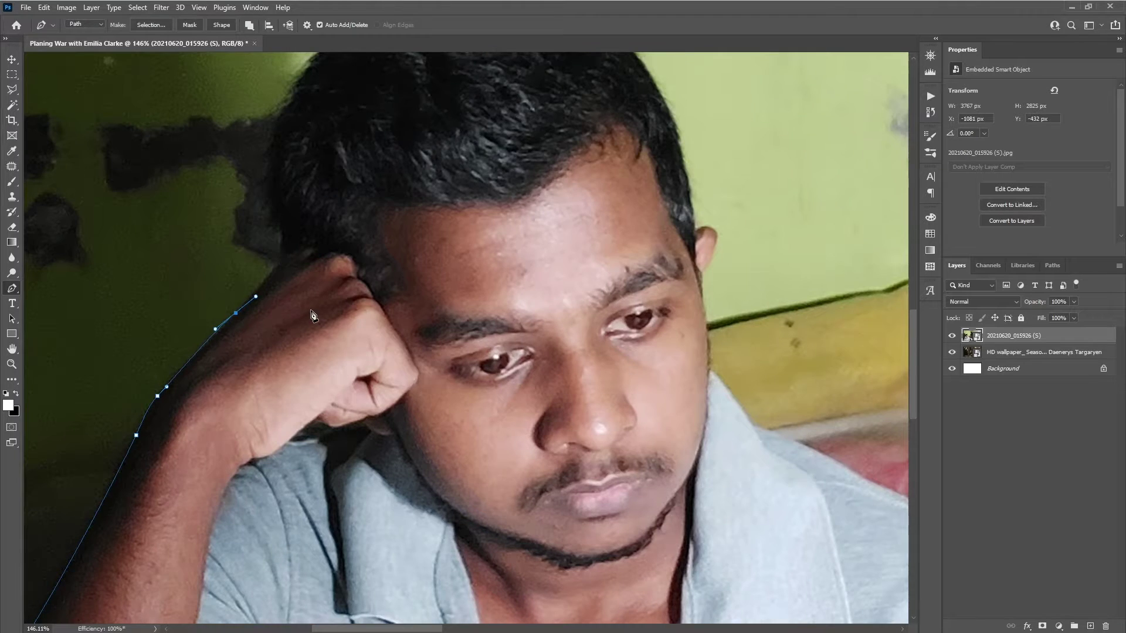
pyautogui.scroll(3, 312, 316)
pyautogui.scroll(-3, 528, 305)
pyautogui.scroll(2, 553, 300)
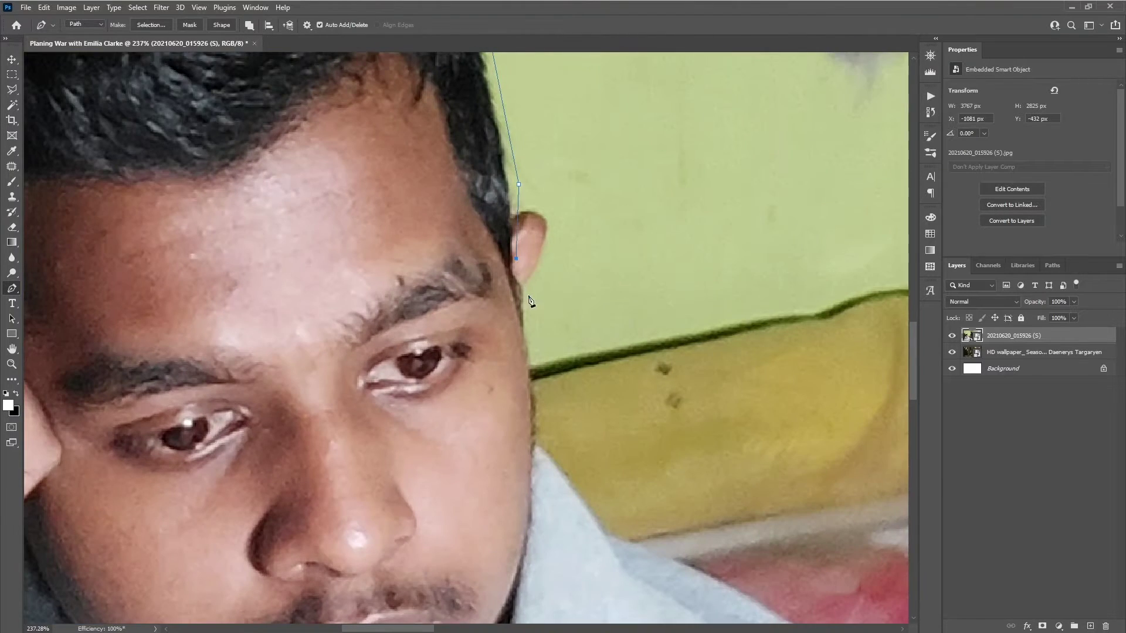
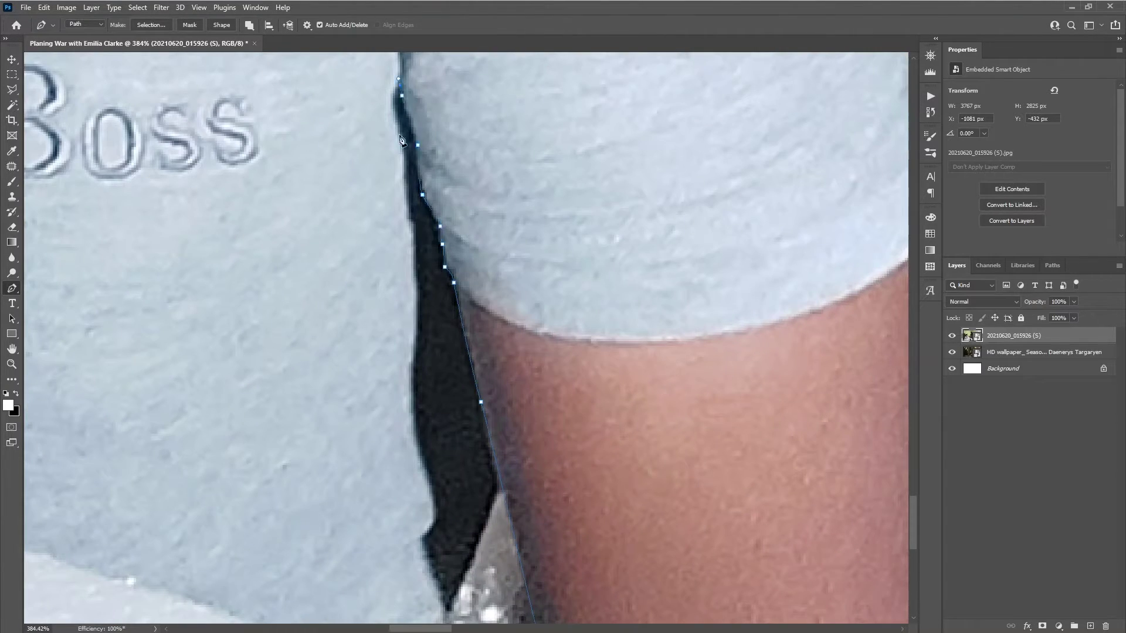
# Step: Trace a pen path of anchors and curves down the man's shirt edge and along his arm
pyautogui.moveTo(407, 206); pyautogui.dragTo(394, 140)
pyautogui.click(396, 152)
pyautogui.click(402, 168)
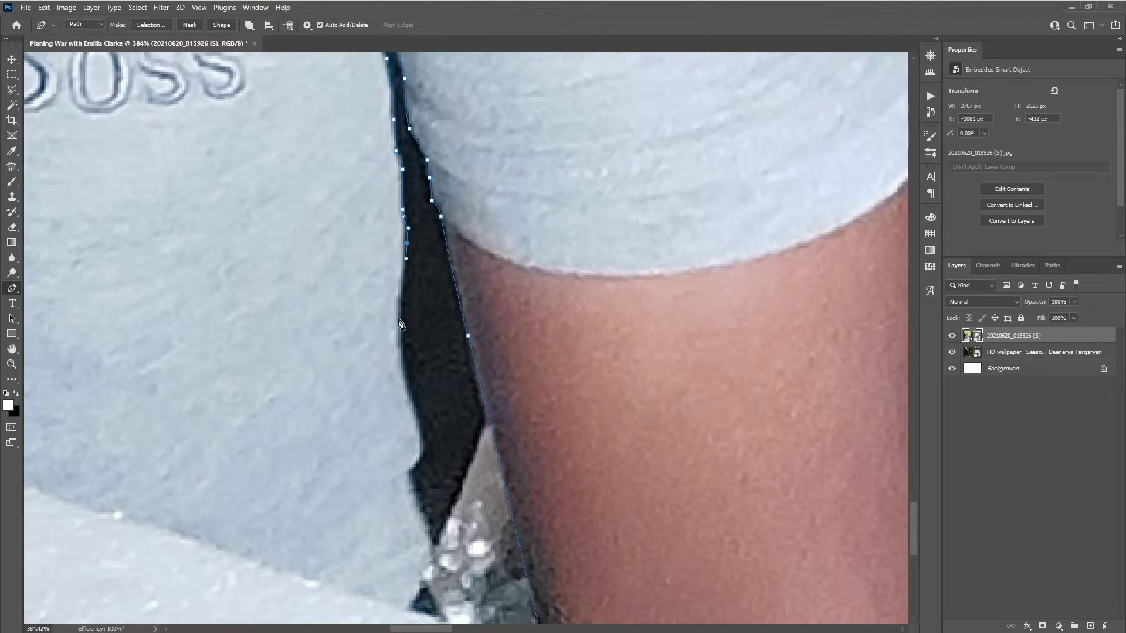
pyautogui.moveTo(399, 324); pyautogui.dragTo(390, 234)
pyautogui.click(389, 228)
pyautogui.click(404, 314)
pyautogui.click(417, 342)
pyautogui.moveTo(401, 380); pyautogui.dragTo(395, 384)
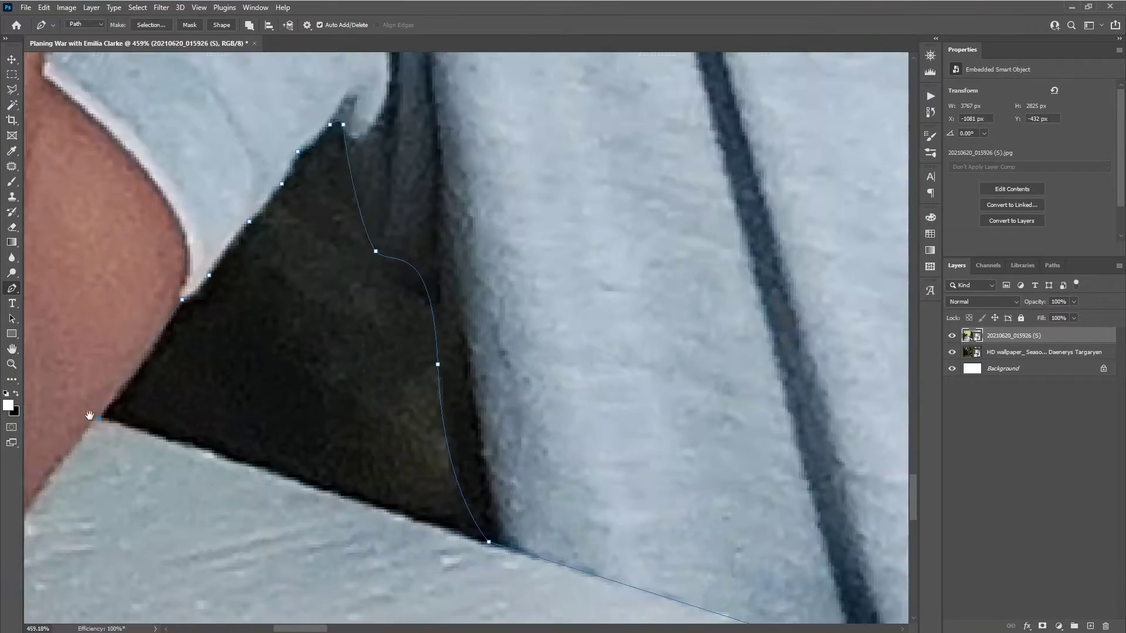
pyautogui.click(147, 388)
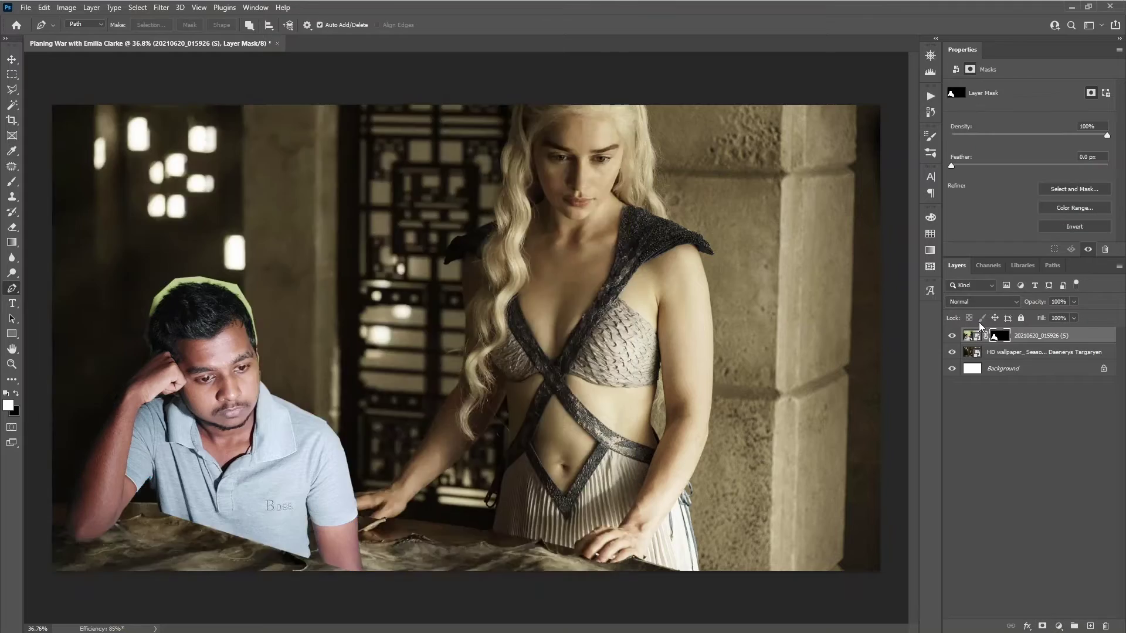
pyautogui.click(15, 109)
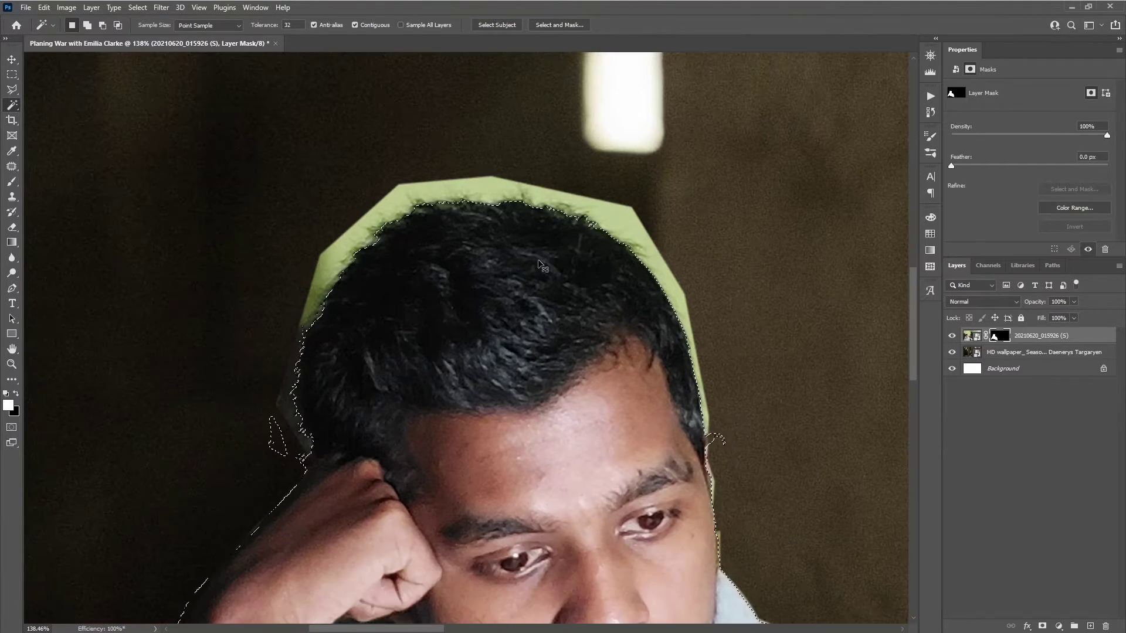
# Step: Paint black on the man's mask to remove the green fringe around his head
pyautogui.press('b')
pyautogui.press('x')
pyautogui.moveTo(675, 264)
pyautogui.mouseDown()
pyautogui.moveTo(578, 151)
pyautogui.moveTo(447, 163)
pyautogui.moveTo(336, 405)
pyautogui.mouseUp()
pyautogui.scroll(3, 541, 201)
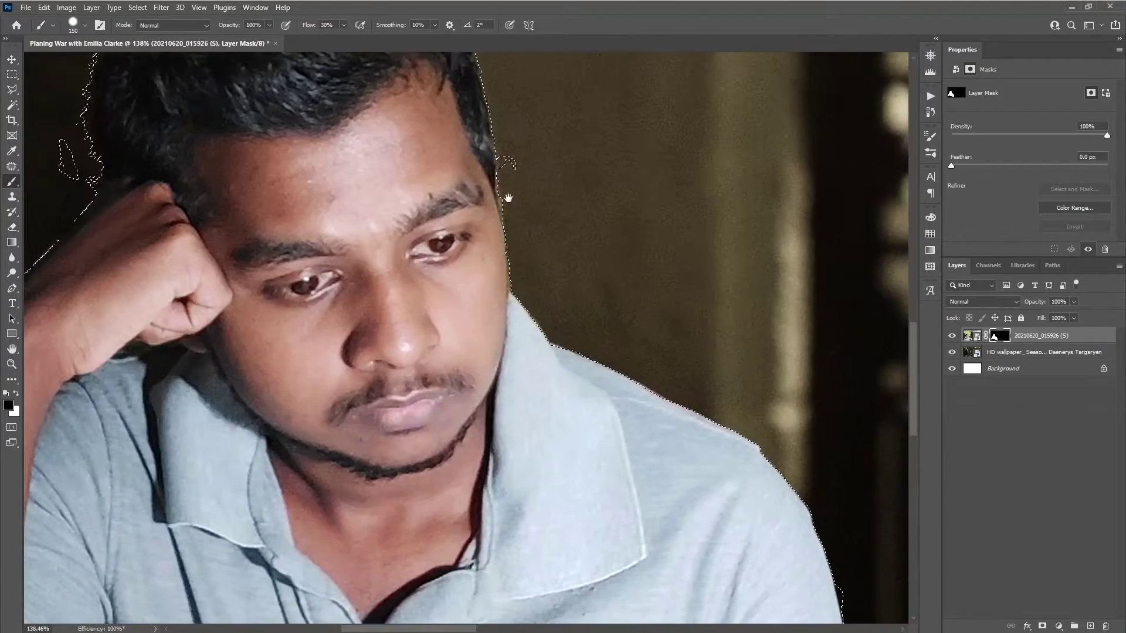
pyautogui.hotkey('ctrl', 'd')
pyautogui.press('[')
pyautogui.press('[')
pyautogui.press('[')
pyautogui.moveTo(473, 231)
pyautogui.mouseDown()
pyautogui.moveTo(548, 352)
pyautogui.moveTo(674, 344)
pyautogui.moveTo(571, 236)
pyautogui.mouseUp()
pyautogui.scroll(-3, 289, 196)
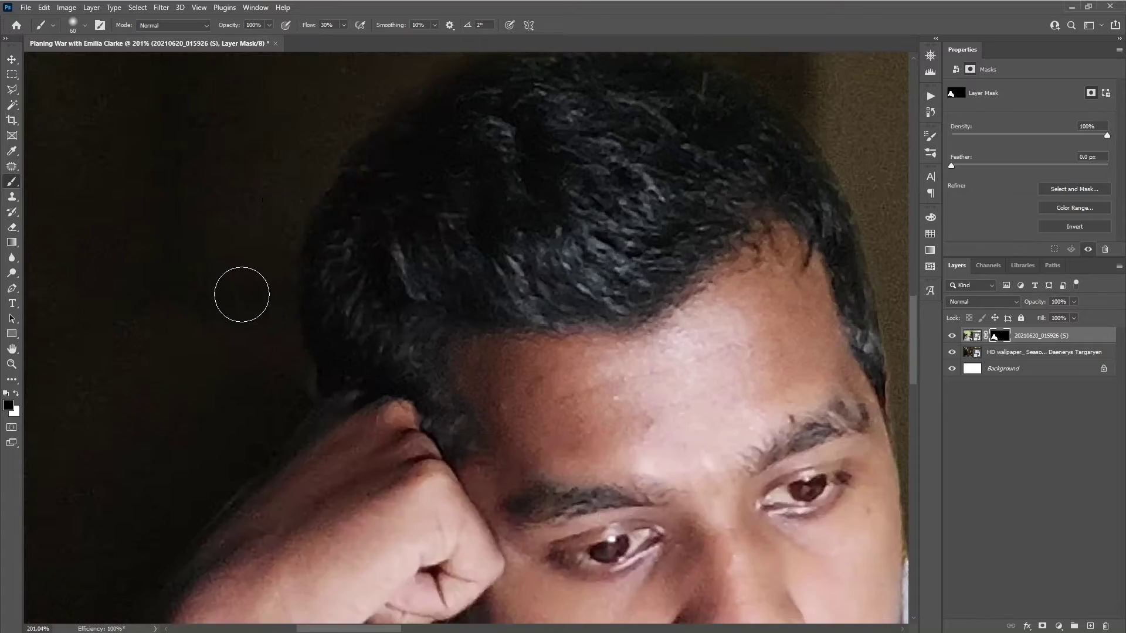
pyautogui.scroll(-5, 293, 258)
# Step: Scale and skew the man's layer to match the map table's perspective
pyautogui.hotkey('ctrl', 't')
pyautogui.moveTo(769, 450)
pyautogui.mouseDown()
pyautogui.moveTo(789, 467)
pyautogui.moveTo(626, 610)
pyautogui.mouseUp()
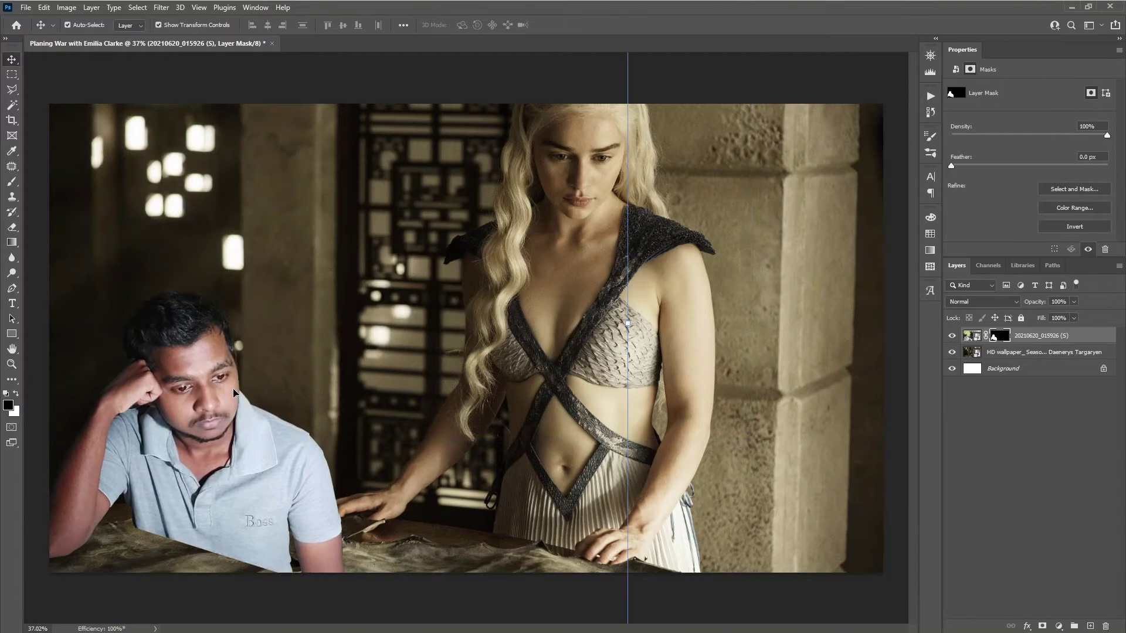
pyautogui.scroll(-2, 560, 138)
pyautogui.moveTo(580, 126); pyautogui.dragTo(88, 123)
pyautogui.moveTo(541, 331); pyautogui.dragTo(541, 325)
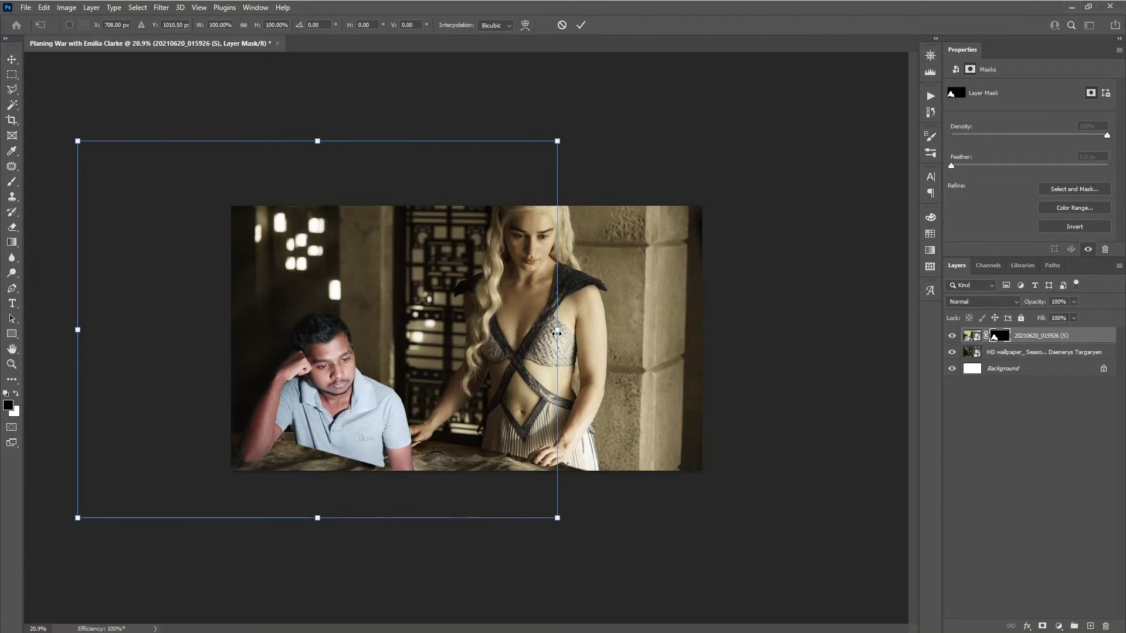
pyautogui.press('Return')
# Step: Mask the shirt below the table edge, restoring its bottom edge near the hand
pyautogui.scroll(2, 330, 433)
pyautogui.scroll(3, 330, 433)
pyautogui.press('b')
pyautogui.moveTo(270, 452)
pyautogui.mouseDown()
pyautogui.moveTo(586, 528)
pyautogui.moveTo(422, 448)
pyautogui.moveTo(621, 456)
pyautogui.mouseUp()
pyautogui.scroll(3, 621, 457)
pyautogui.press('x')
pyautogui.moveTo(146, 364)
pyautogui.mouseDown()
pyautogui.moveTo(729, 390)
pyautogui.moveTo(328, 428)
pyautogui.mouseUp()
pyautogui.moveTo(844, 417); pyautogui.dragTo(609, 358)
pyautogui.moveTo(754, 346)
pyautogui.mouseDown()
pyautogui.moveTo(423, 294)
pyautogui.moveTo(659, 369)
pyautogui.moveTo(645, 328)
pyautogui.moveTo(658, 345)
pyautogui.mouseUp()
# Step: Clean up the shirt's bottom mask edge with a smaller brush
pyautogui.press('x')
pyautogui.scroll(2, 586, 302)
pyautogui.press('x')
pyautogui.moveTo(445, 449)
pyautogui.mouseDown()
pyautogui.moveTo(547, 447)
pyautogui.moveTo(246, 428)
pyautogui.mouseUp()
pyautogui.press('x')
pyautogui.press('x')
pyautogui.hscroll(-3, 363, 351)
pyautogui.moveTo(397, 367); pyautogui.dragTo(599, 352)
# Step: Smooth the mask edge along the shirt and fit the composite in view
pyautogui.hscroll(-3, 598, 352)
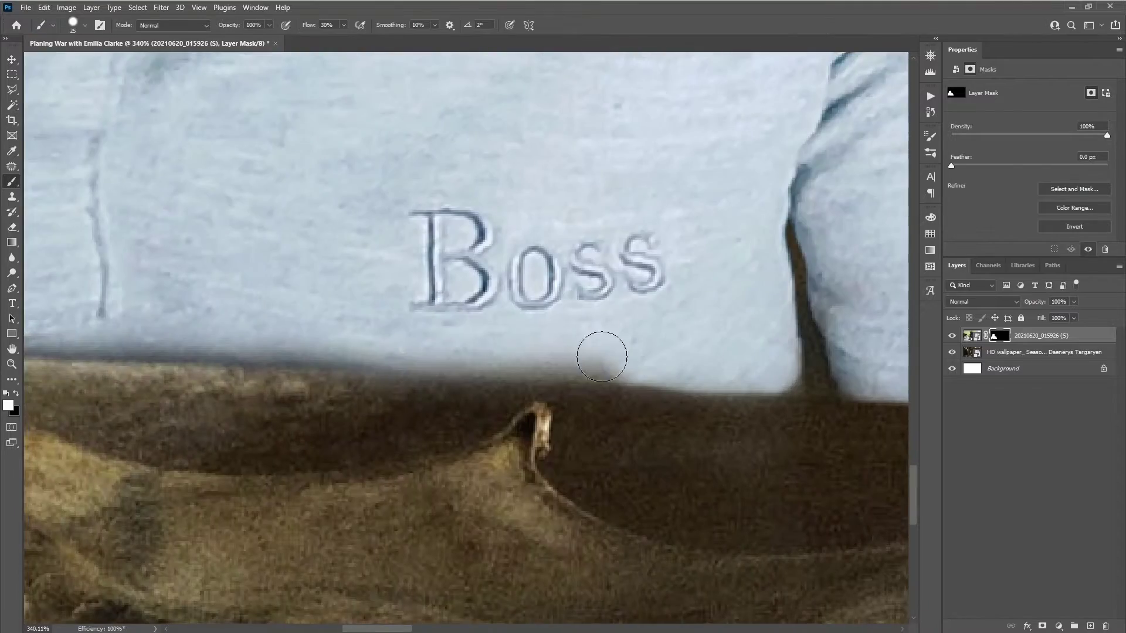
pyautogui.hscroll(-3, 407, 322)
pyautogui.moveTo(407, 328); pyautogui.dragTo(281, 219)
pyautogui.hscroll(2, 332, 371)
pyautogui.scroll(-3, 327, 339)
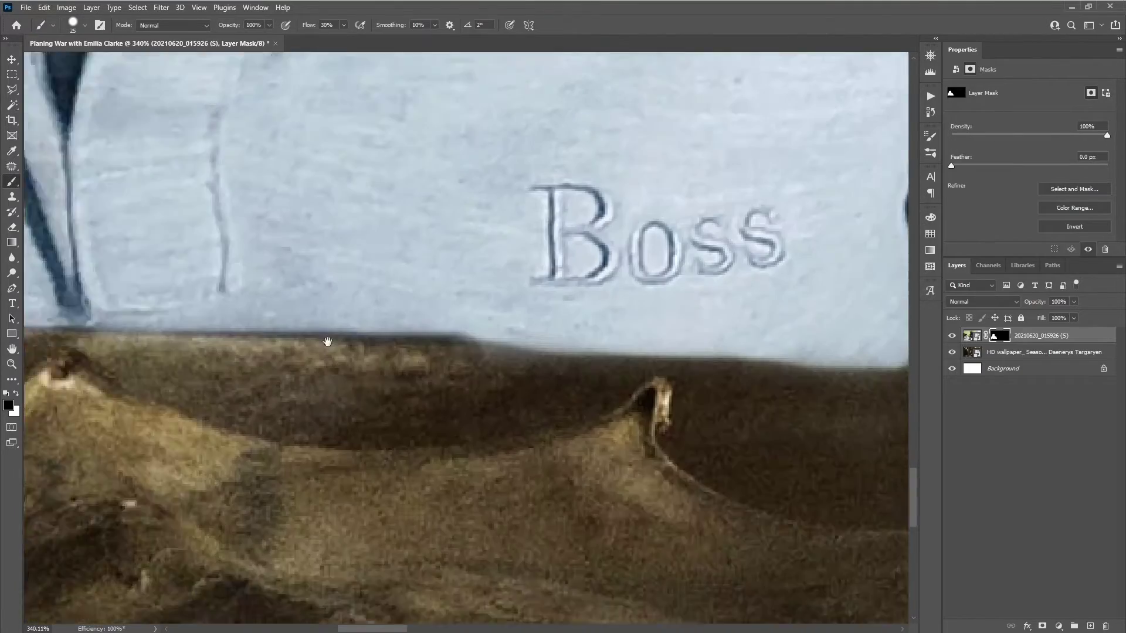
pyautogui.hscroll(3, 528, 328)
pyautogui.hscroll(3, 477, 324)
pyautogui.press('x')
pyautogui.moveTo(332, 311); pyautogui.dragTo(434, 316)
pyautogui.scroll(-8, 434, 316)
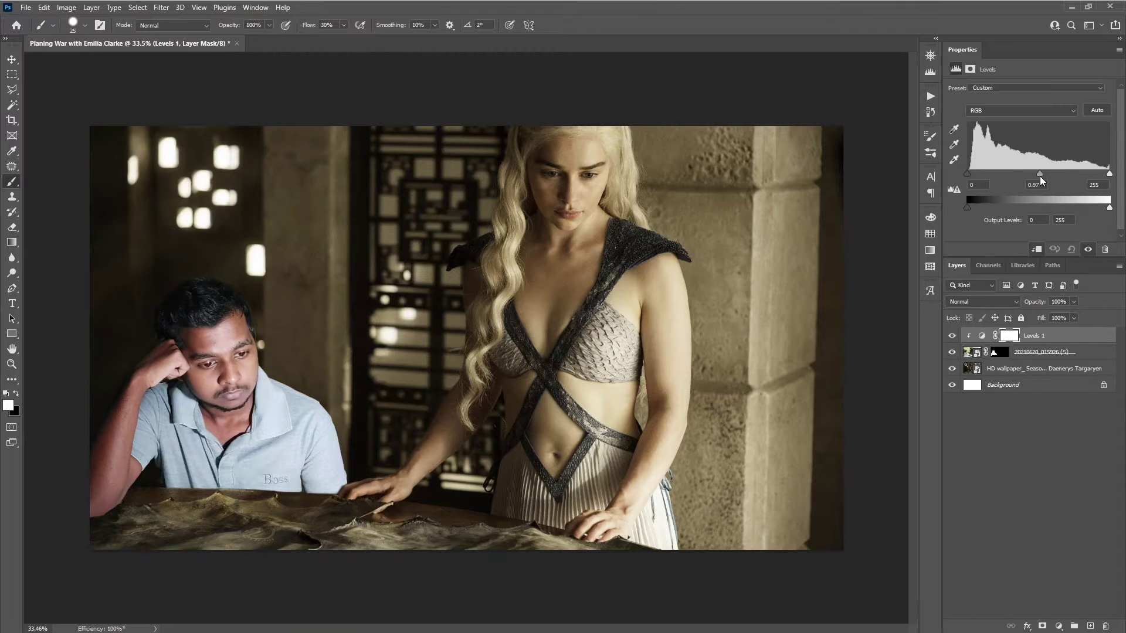
pyautogui.click(1058, 626)
# Step: Add a Color Balance adjustment shifting the man toward blue and slightly green
pyautogui.click(1056, 507)
pyautogui.moveTo(1014, 151); pyautogui.dragTo(998, 151)
pyautogui.moveTo(1013, 135); pyautogui.dragTo(1017, 134)
pyautogui.click(1007, 337)
pyautogui.rightClick(179, 281)
pyautogui.press('x')
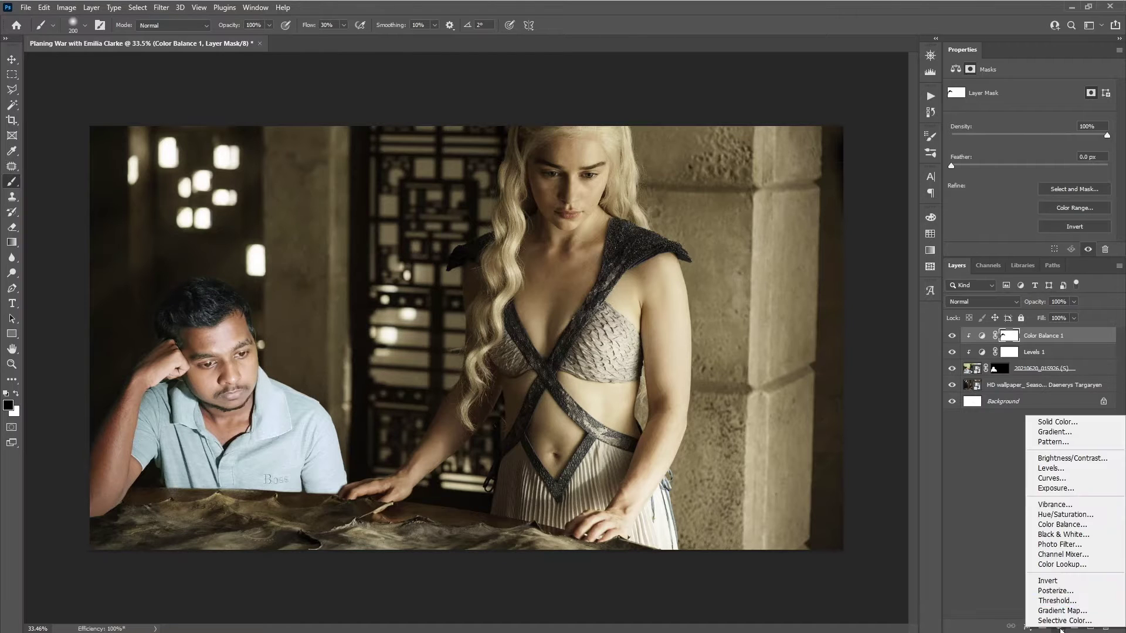
# Step: Add a Vibrance adjustment with its mask inverted to hide the effect
pyautogui.click(1059, 626)
pyautogui.click(1056, 482)
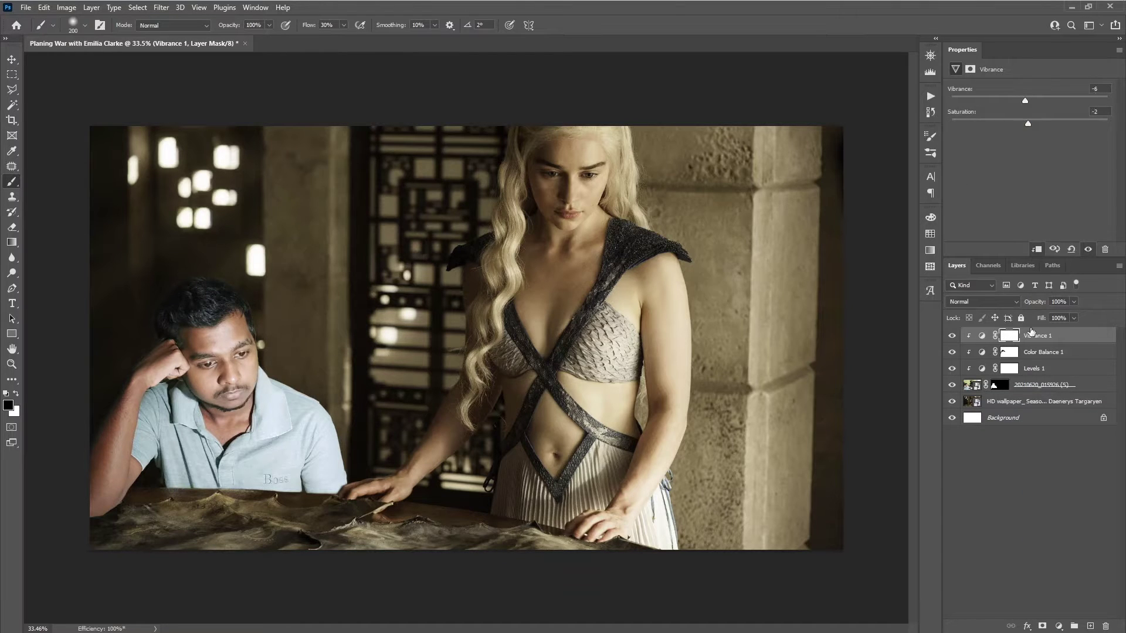
pyautogui.hotkey('ctrl', 'i')
pyautogui.press(']')
pyautogui.press(']')
pyautogui.press(']')
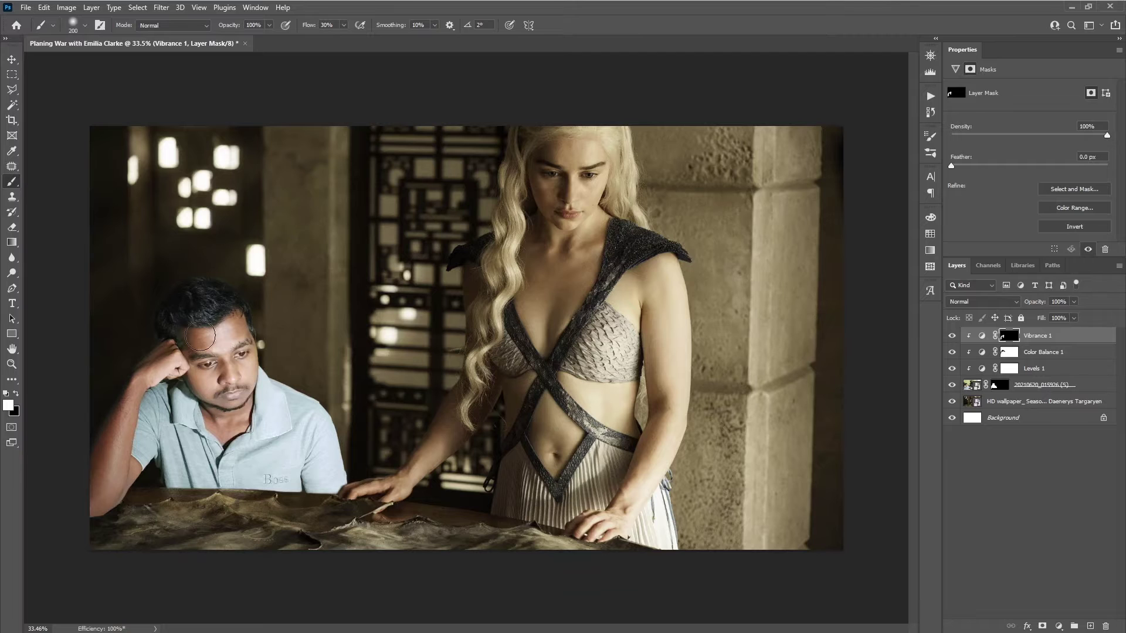
# Step: Add an Exposure adjustment set to -2.72
pyautogui.click(1059, 626)
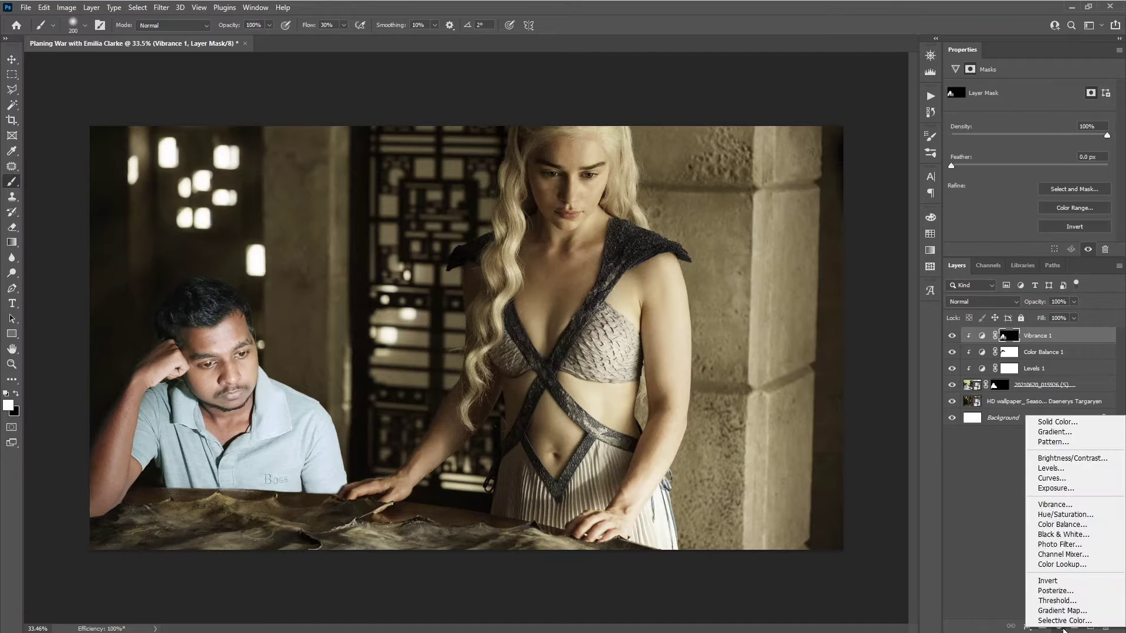
pyautogui.click(1055, 469)
pyautogui.moveTo(1022, 109); pyautogui.dragTo(997, 114)
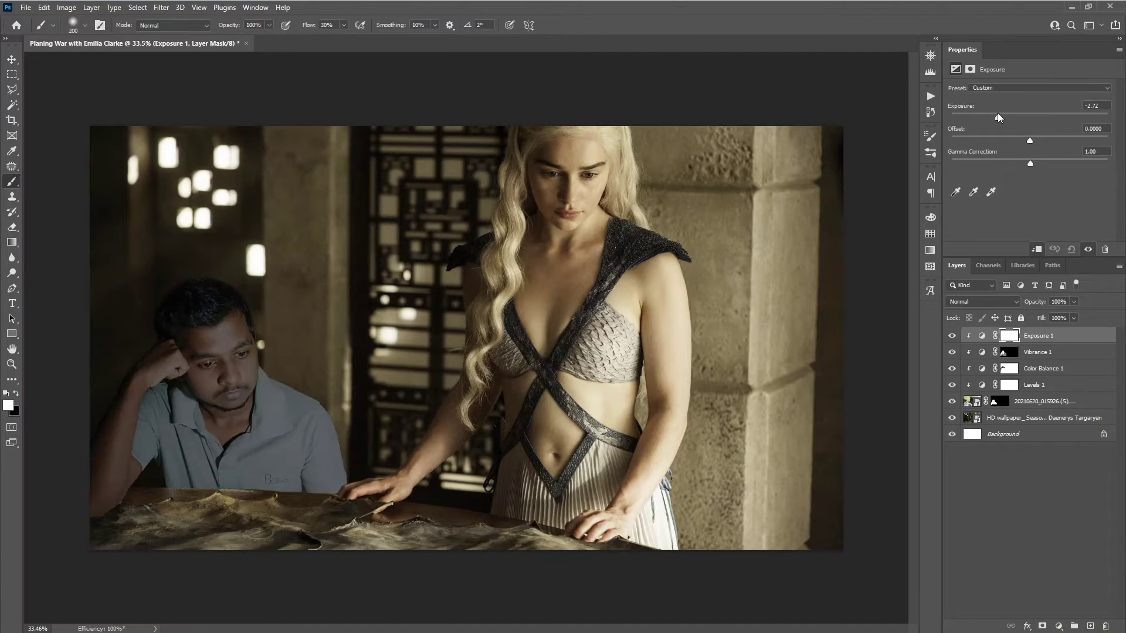
# Step: Invert the Exposure mask and switch between the exposure and man's layer masks
pyautogui.hotkey('ctrl', 'i')
pyautogui.scroll(4, 201, 495)
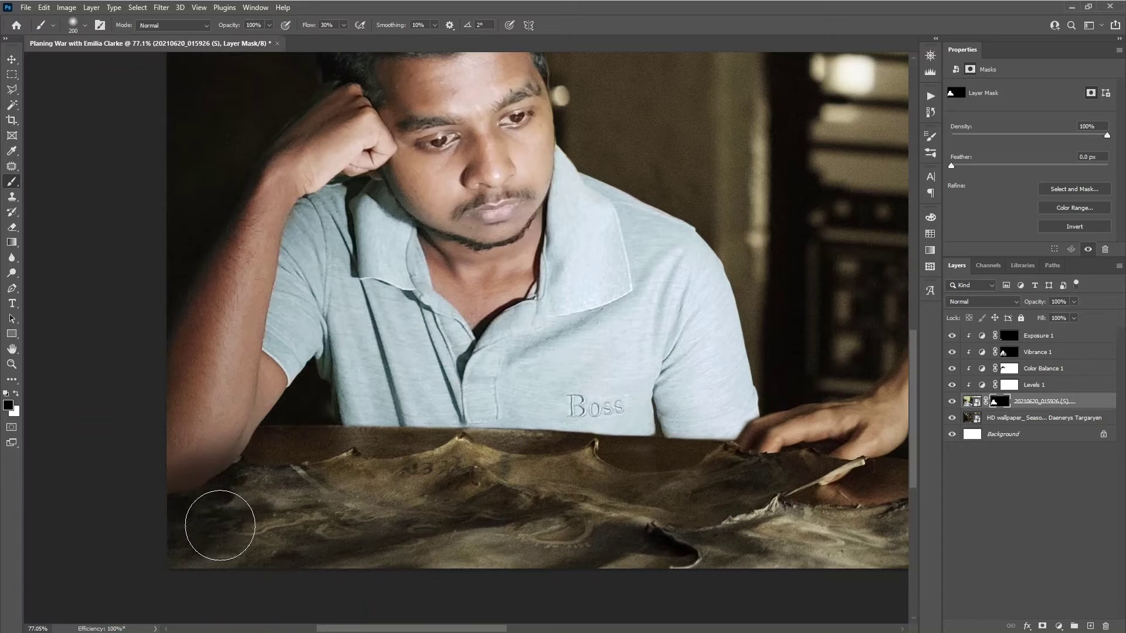
pyautogui.hotkey('alt', '.')
pyautogui.press('x')
pyautogui.scroll(-2, 187, 459)
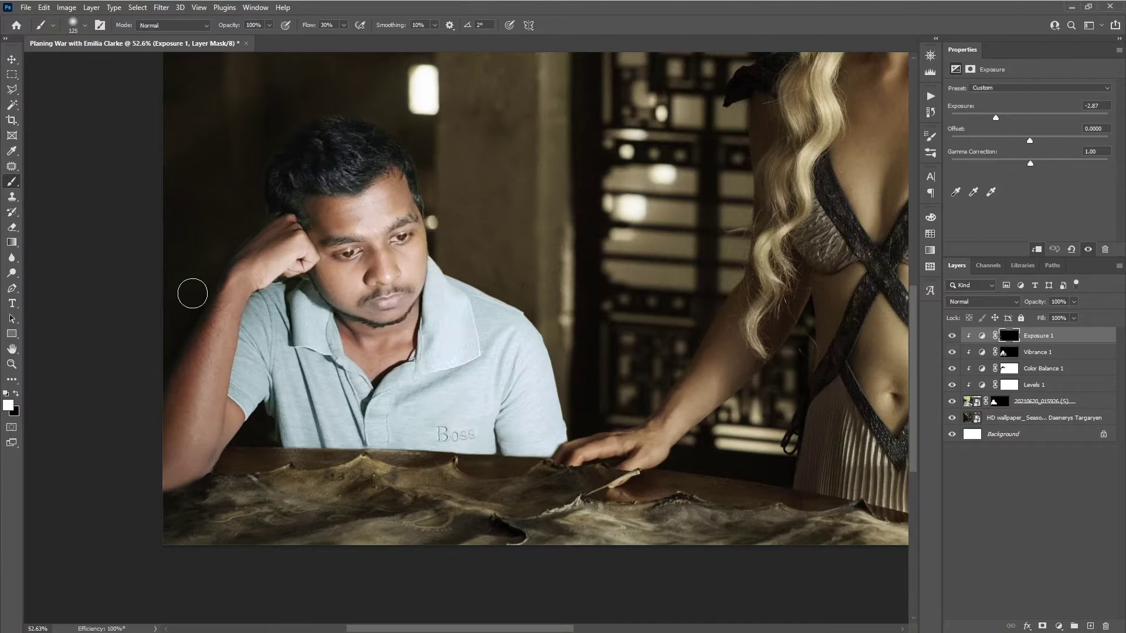
pyautogui.scroll(2, 263, 352)
pyautogui.scroll(2, 322, 293)
pyautogui.scroll(2, 381, 264)
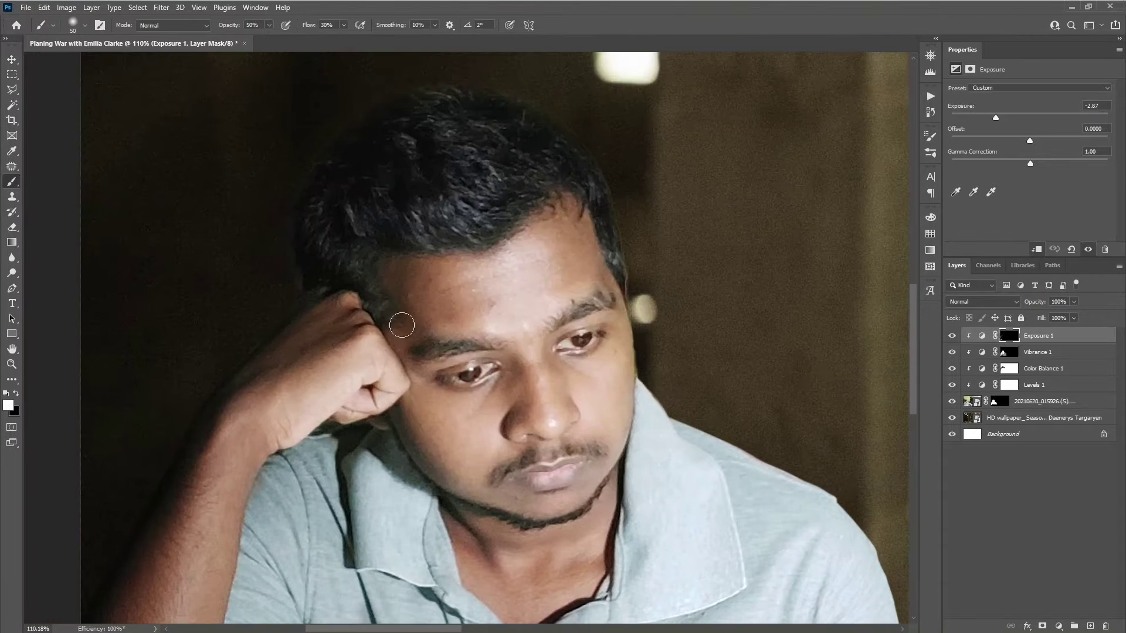
pyautogui.hotkey('alt', '[')
pyautogui.hotkey('alt', '[')
pyautogui.hotkey('alt', '[')
pyautogui.press('x')
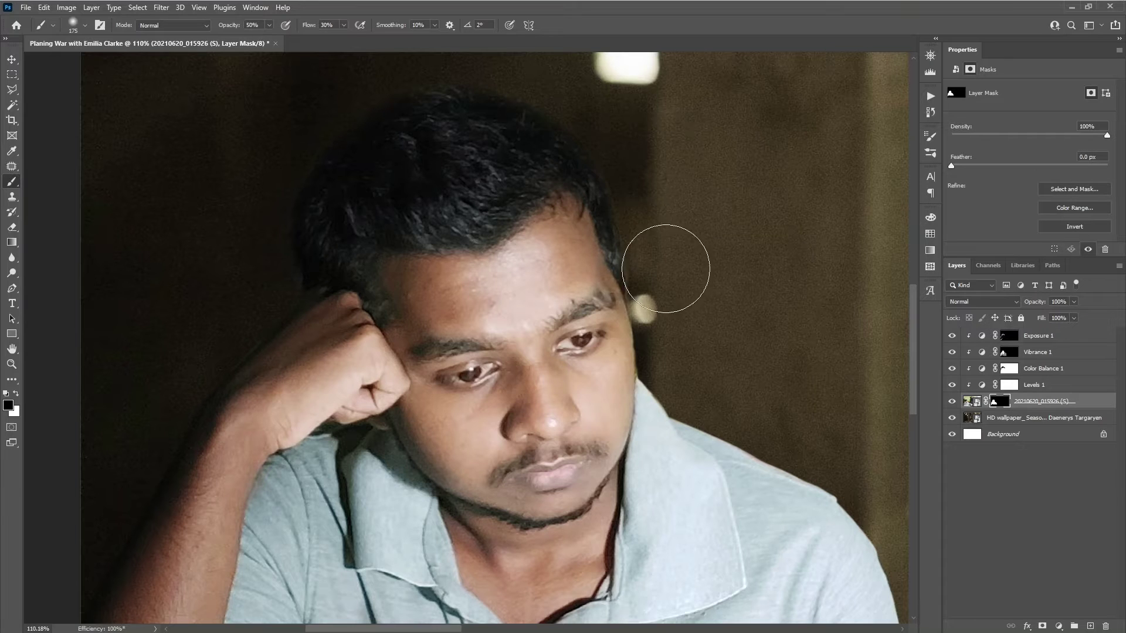
pyautogui.scroll(-1, 317, 366)
pyautogui.scroll(-3, 316, 367)
pyautogui.hotkey('alt', ']')
pyautogui.hotkey('alt', ']')
pyautogui.hotkey('alt', ']')
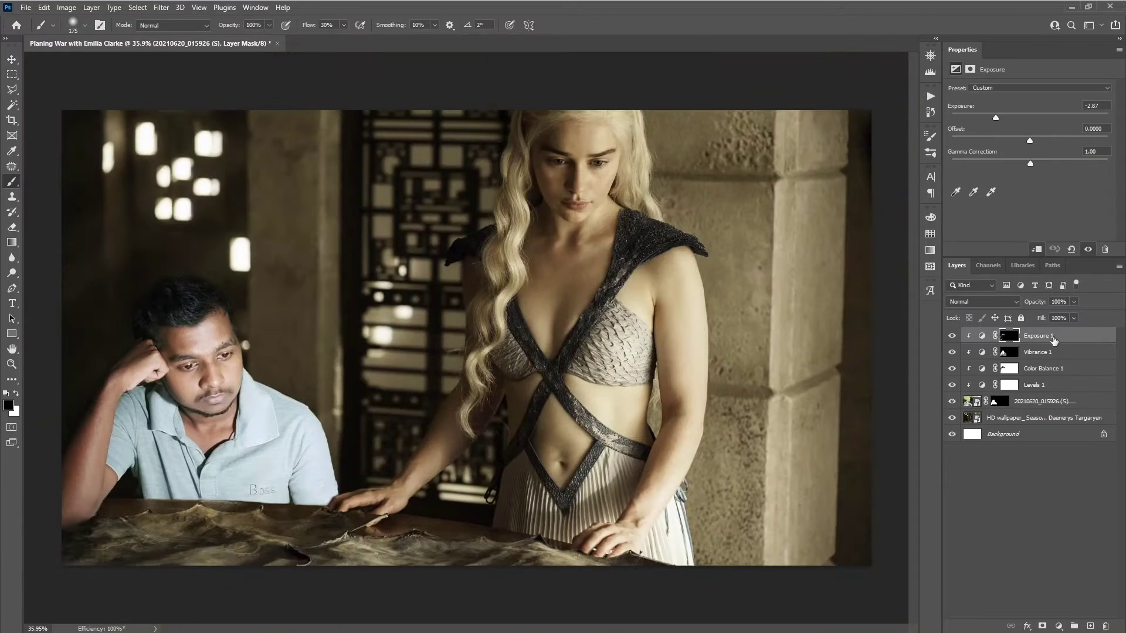
pyautogui.scroll(3, 193, 493)
# Step: Paint the exposure darkening along the table edge under the man's shirt
pyautogui.press('x')
pyautogui.press('[')
pyautogui.moveTo(517, 407); pyautogui.dragTo(51, 390)
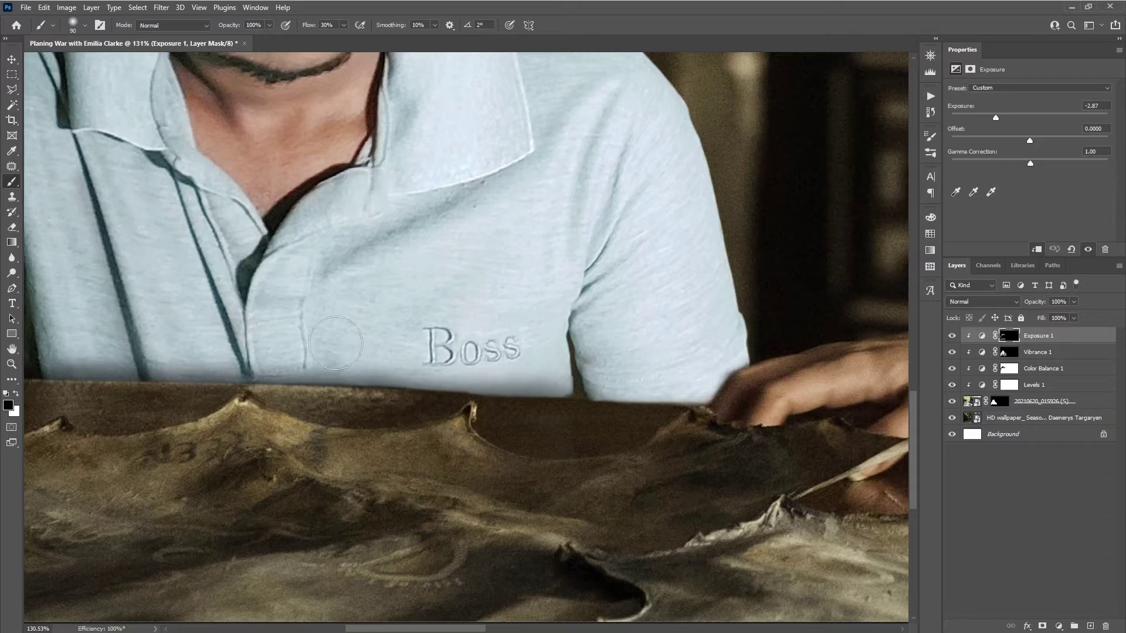
pyautogui.hscroll(-1, 667, 415)
pyautogui.moveTo(716, 415); pyautogui.dragTo(642, 414)
pyautogui.scroll(-5, 165, 543)
pyautogui.press(']')
pyautogui.press(']')
pyautogui.press(']')
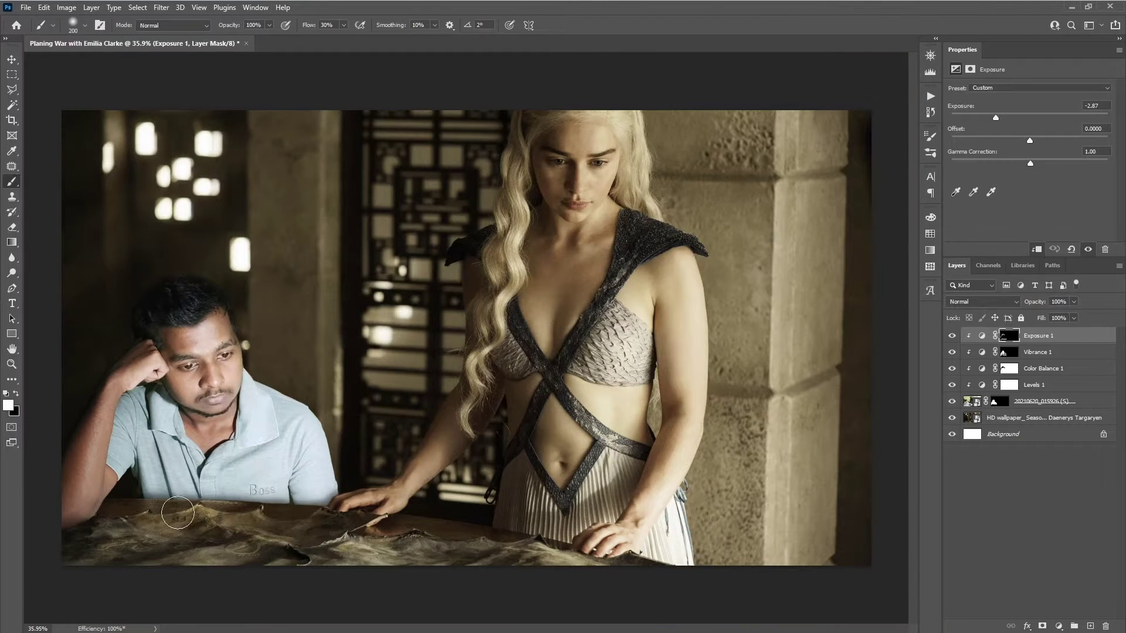
pyautogui.scroll(5, 165, 494)
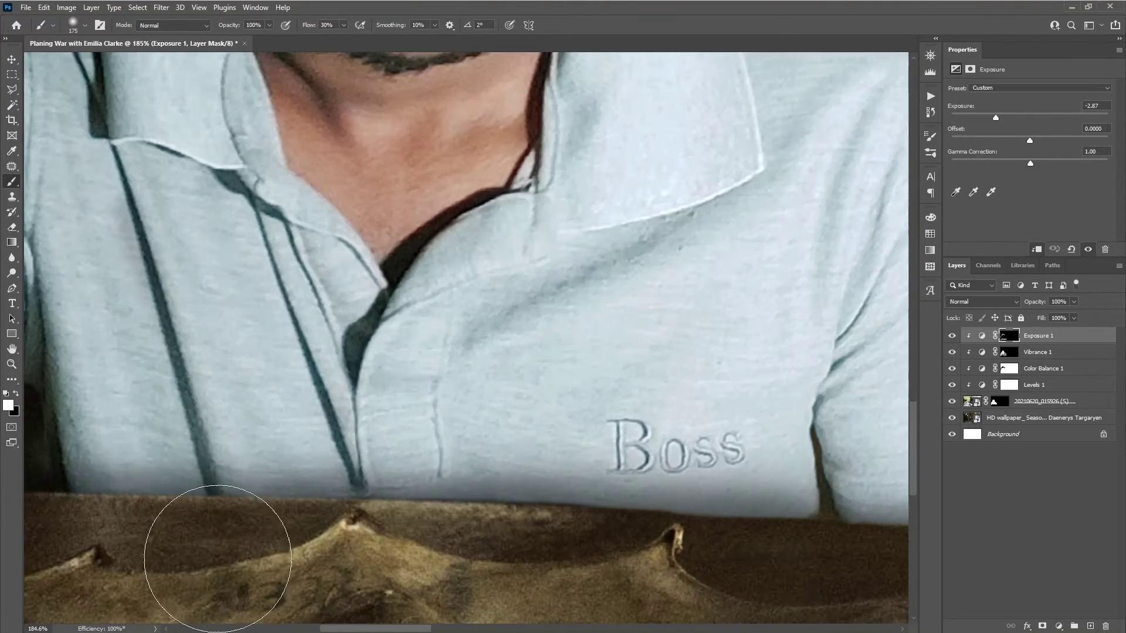
pyautogui.hscroll(3, 661, 516)
pyautogui.hscroll(-4, 207, 459)
# Step: Clip a second Exposure adjustment to the man and darken it to -0.87
pyautogui.hotkey('ctrl', '0')
pyautogui.rightClick(1027, 415)
pyautogui.press('Escape')
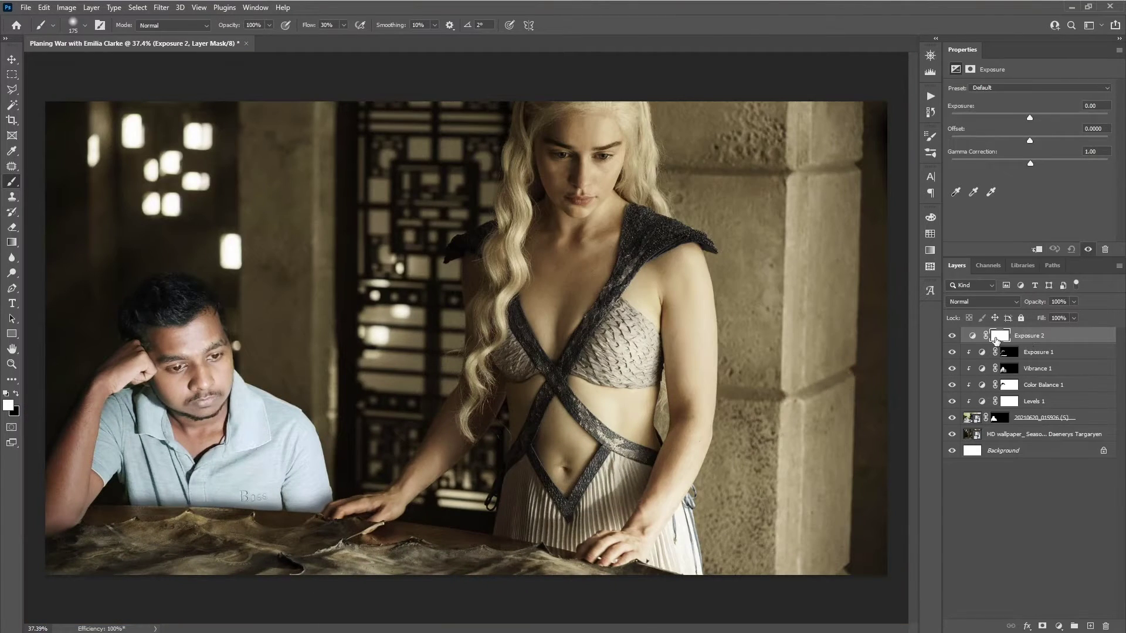
pyautogui.keyDown('shift'); pyautogui.click(1026, 368); pyautogui.keyUp('shift')
pyautogui.rightClick(1072, 368)
pyautogui.click(1009, 335)
pyautogui.moveTo(1029, 118); pyautogui.dragTo(1011, 117)
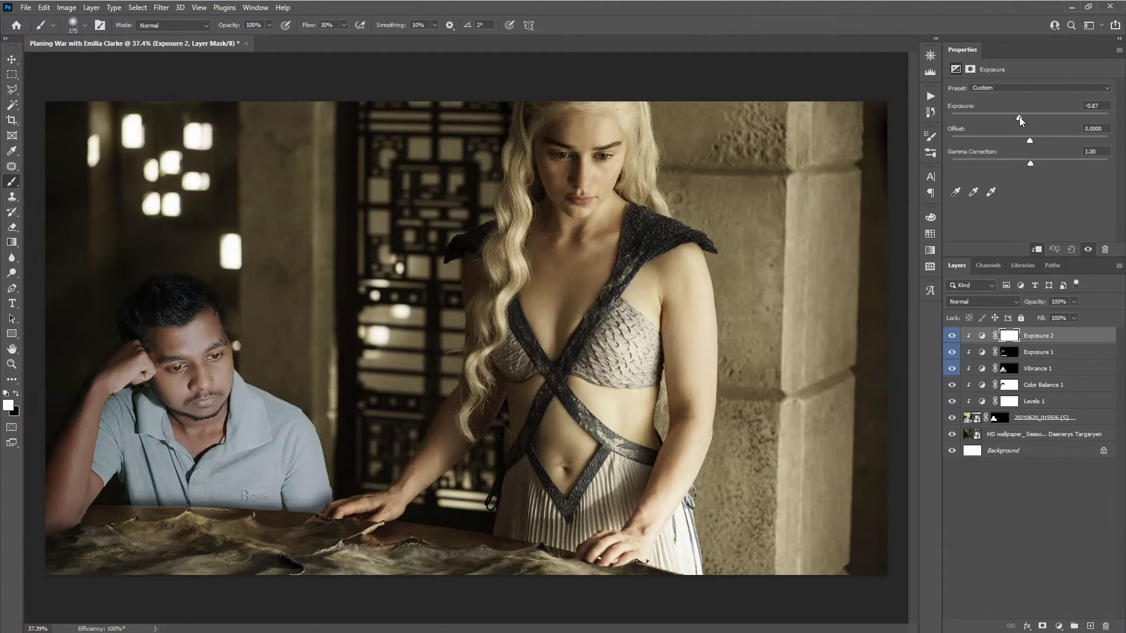
# Step: Invert the Exposure 2 mask and paint it back over the man's face and shirt at 50% opacity
pyautogui.click(970, 69)
pyautogui.hotkey('ctrl', 'i')
pyautogui.press(']')
pyautogui.press(']')
pyautogui.press(']')
pyautogui.moveTo(275, 381); pyautogui.dragTo(63, 490)
pyautogui.hotkey('ctrl', 'z')
pyautogui.press('5')
pyautogui.moveTo(275, 411); pyautogui.dragTo(235, 469)
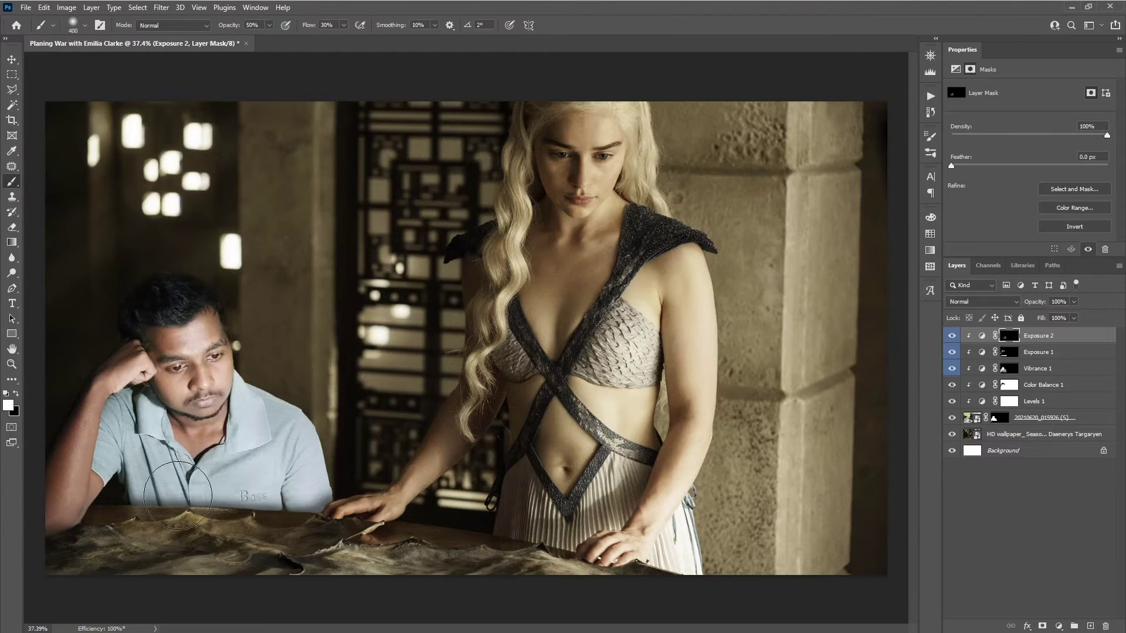
pyautogui.moveTo(205, 364); pyautogui.dragTo(117, 457)
pyautogui.moveTo(200, 340); pyautogui.dragTo(313, 472)
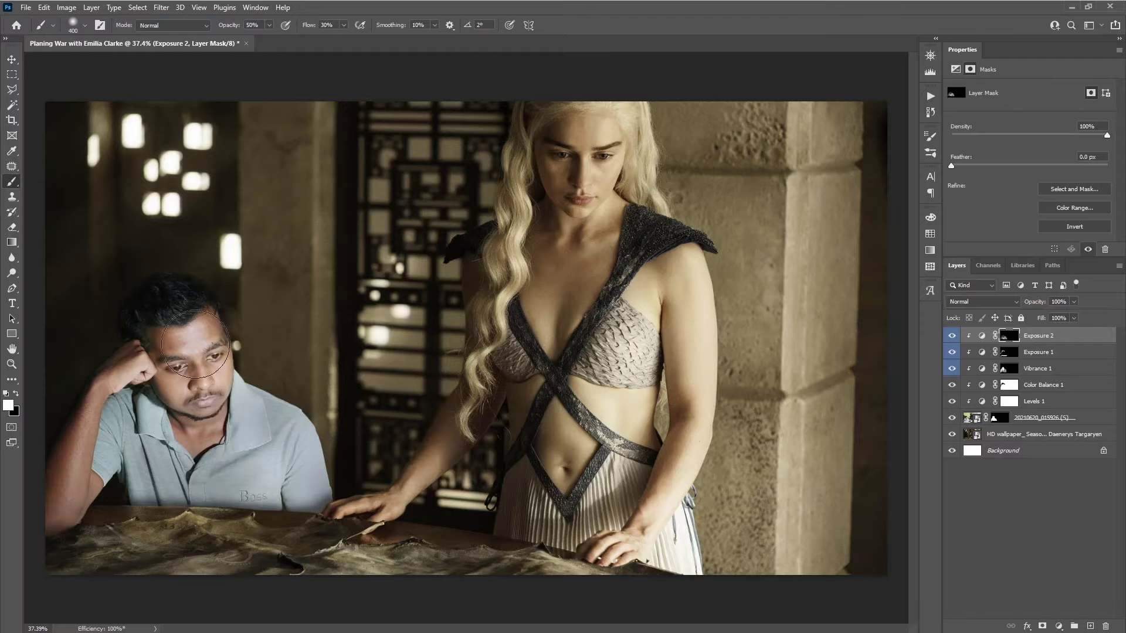
# Step: Shrink the brush and pan around to check the shaded mask
pyautogui.scroll(5, 366, 302)
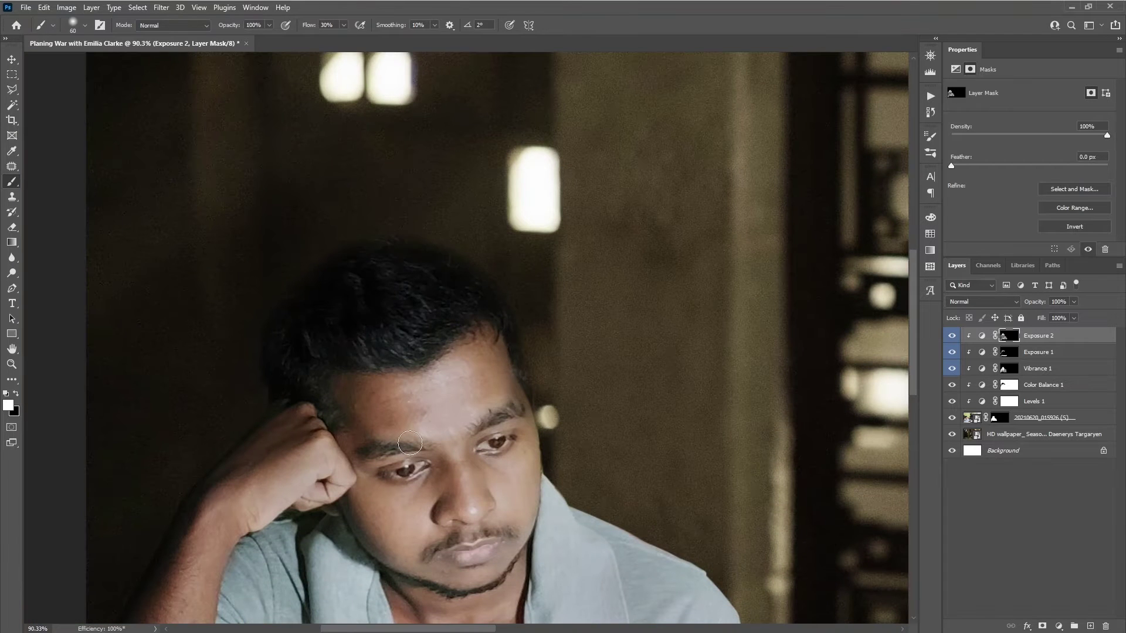
pyautogui.scroll(-3, 480, 423)
pyautogui.press('[')
pyautogui.scroll(-2, 264, 352)
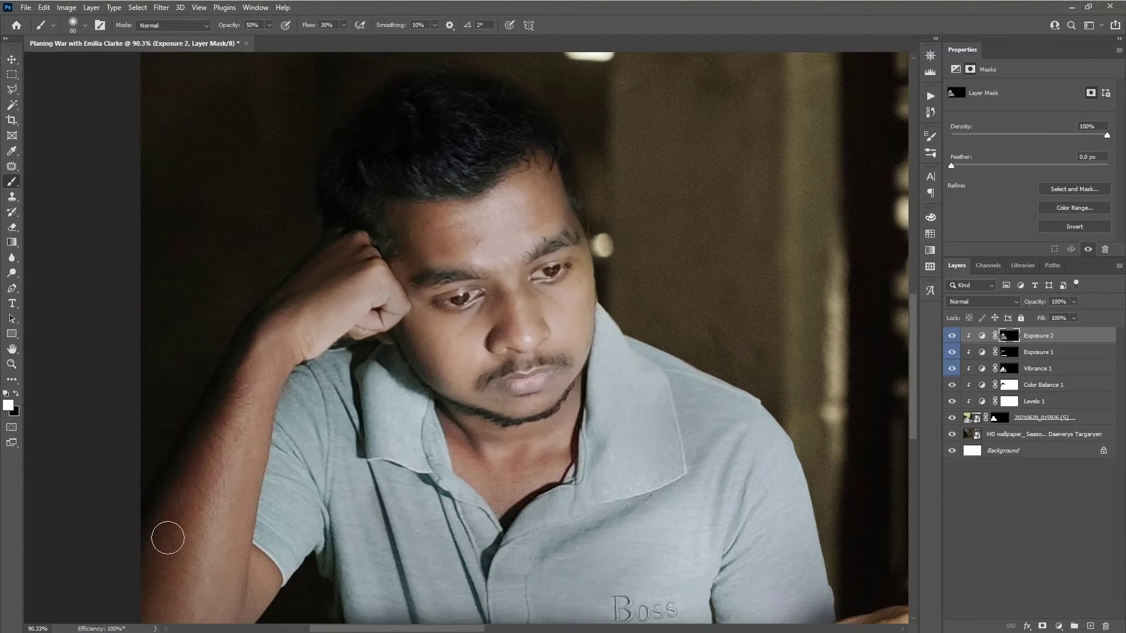
pyautogui.scroll(1, 141, 340)
pyautogui.scroll(-5, 567, 499)
pyautogui.click(1058, 626)
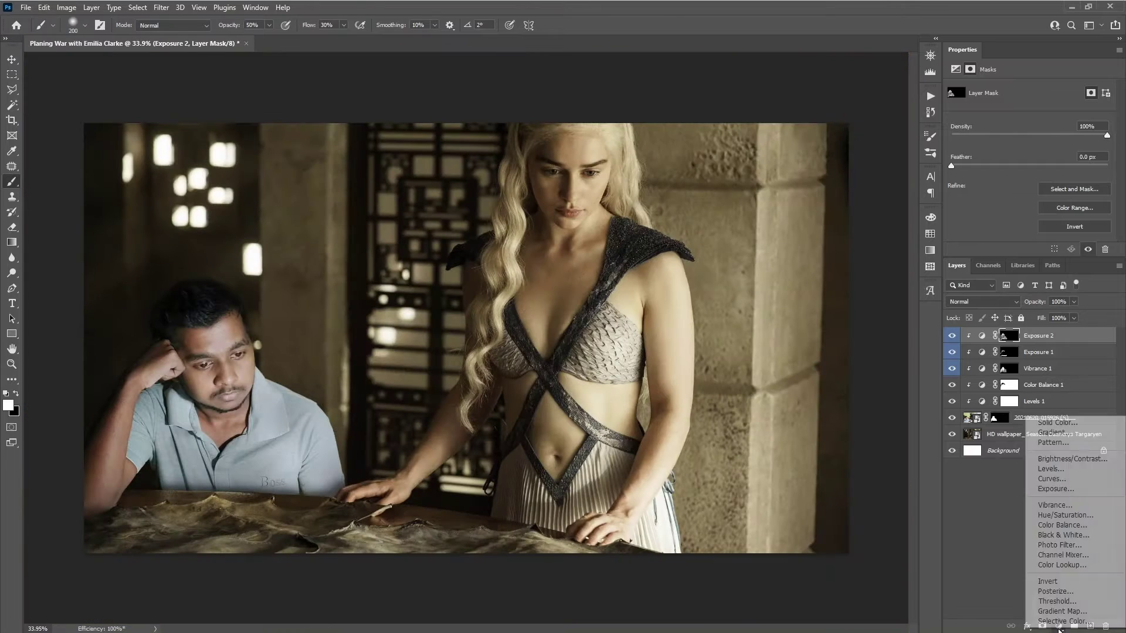
# Step: Add a clipped Brightness/Contrast adjustment with brightness at -42
pyautogui.click(1056, 463)
pyautogui.moveTo(1029, 121); pyautogui.dragTo(1011, 121)
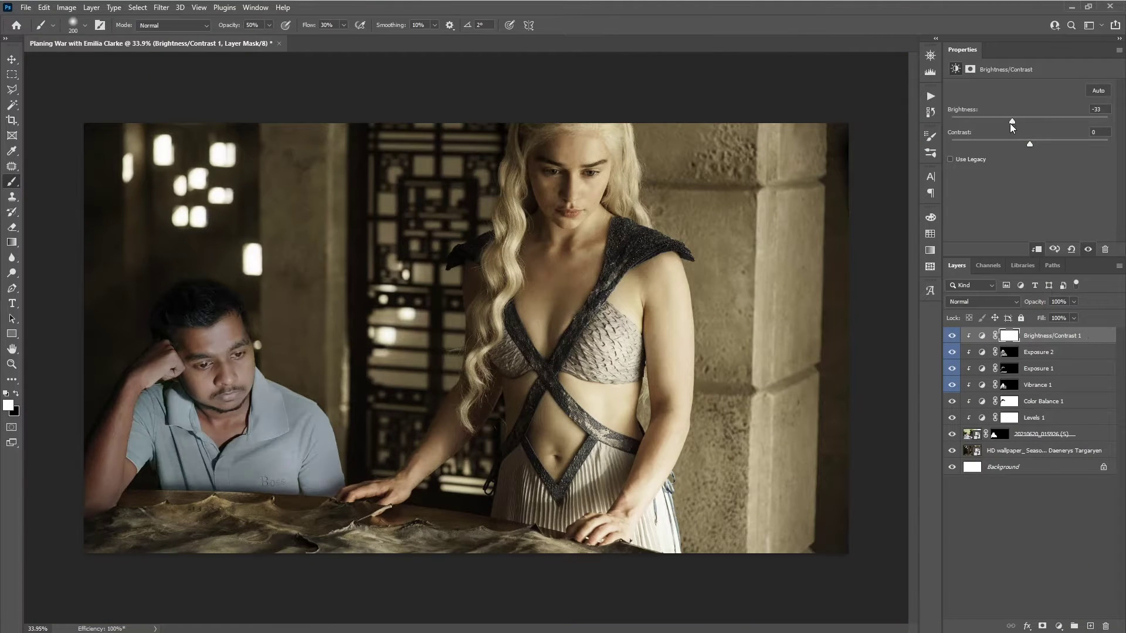
pyautogui.doubleClick(1091, 336)
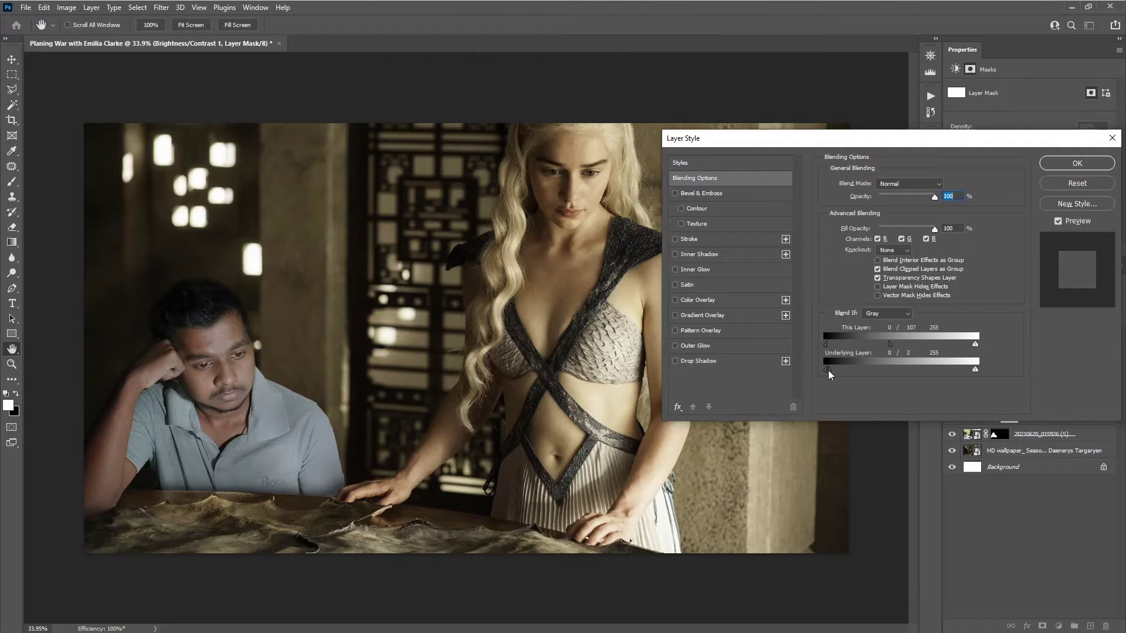
pyautogui.press('Escape')
pyautogui.click(981, 385)
# Step: Invert the Brightness/Contrast mask and paint the darkening onto the man's shirt
pyautogui.click(1009, 336)
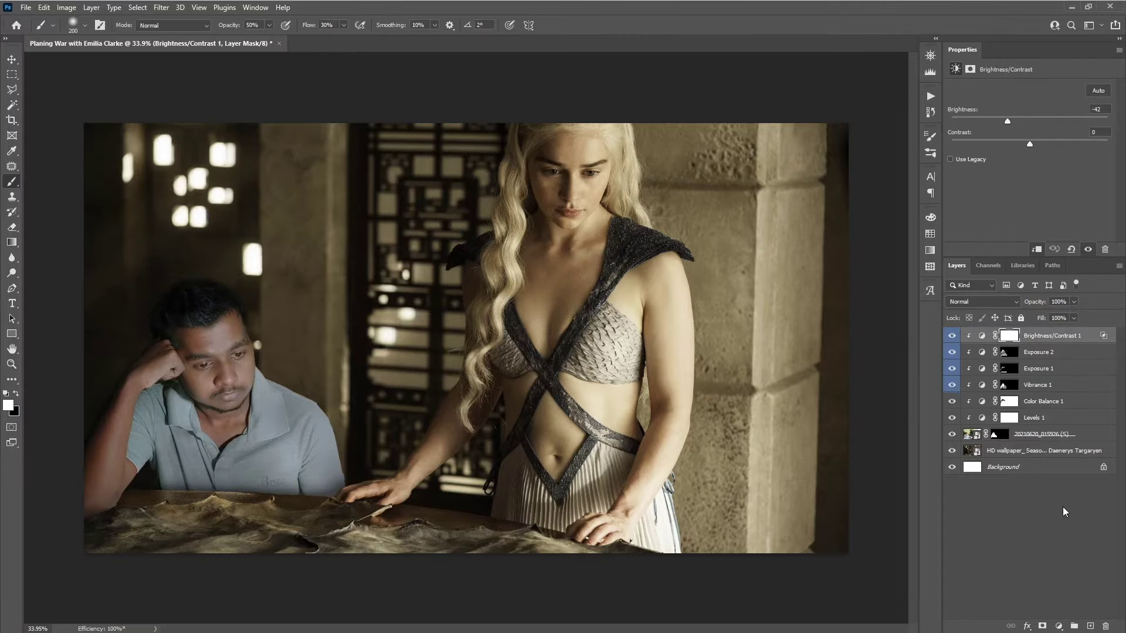
pyautogui.hotkey('ctrl', 'i')
pyautogui.moveTo(316, 452); pyautogui.dragTo(200, 481)
pyautogui.scroll(5, 135, 475)
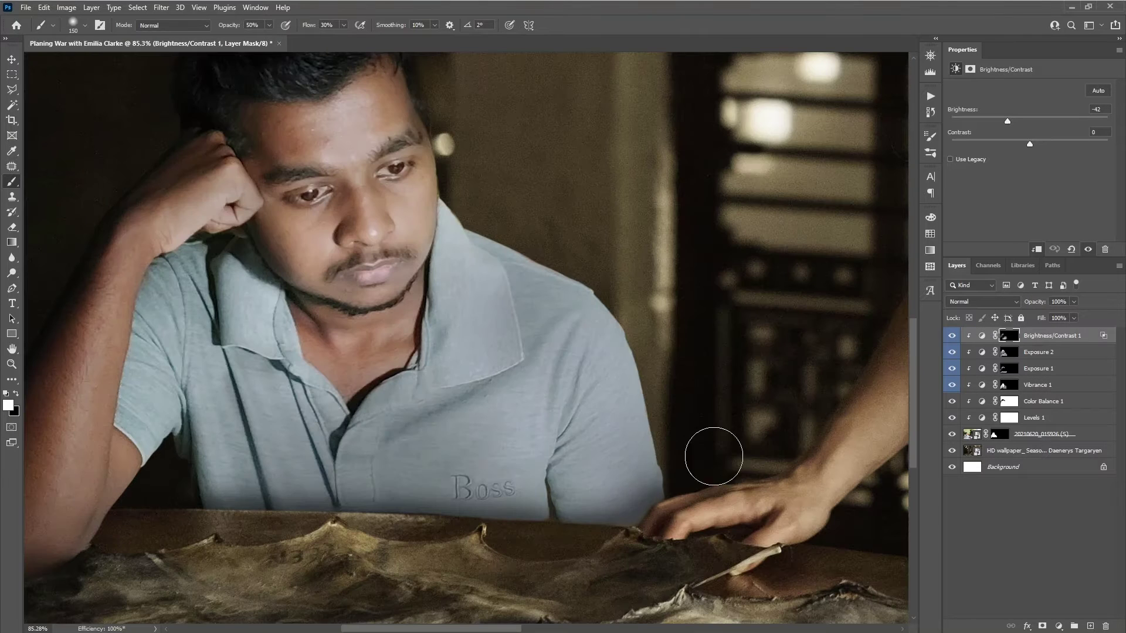
pyautogui.hotkey('alt', '[')
pyautogui.hotkey('alt', '[')
pyautogui.hotkey('alt', '[')
pyautogui.hotkey('alt', ']')
pyautogui.hotkey('alt', ']')
pyautogui.hotkey('alt', ']')
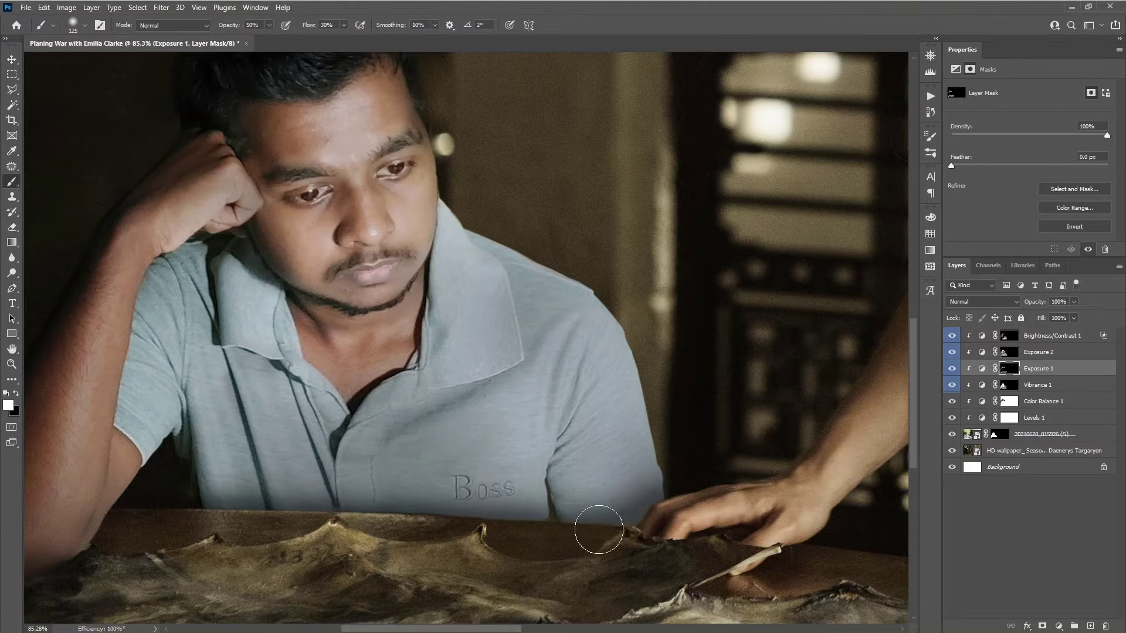
pyautogui.scroll(-5, 563, 528)
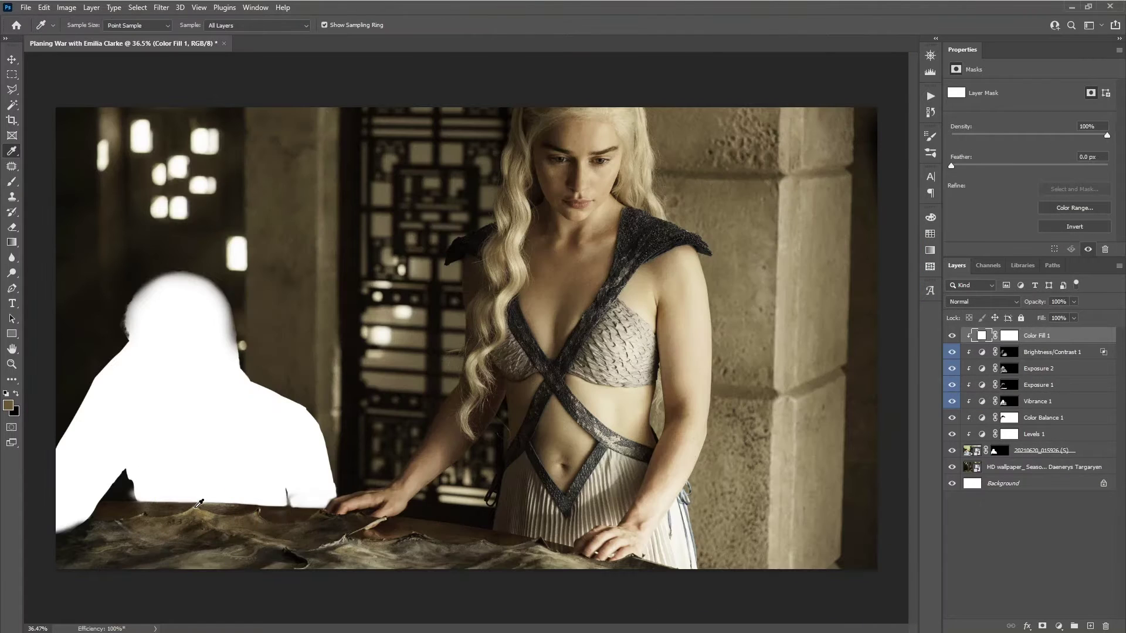
# Step: Create a light tan Color Fill sampled from the photo and invert its mask to black
pyautogui.click(208, 500)
pyautogui.click(733, 352)
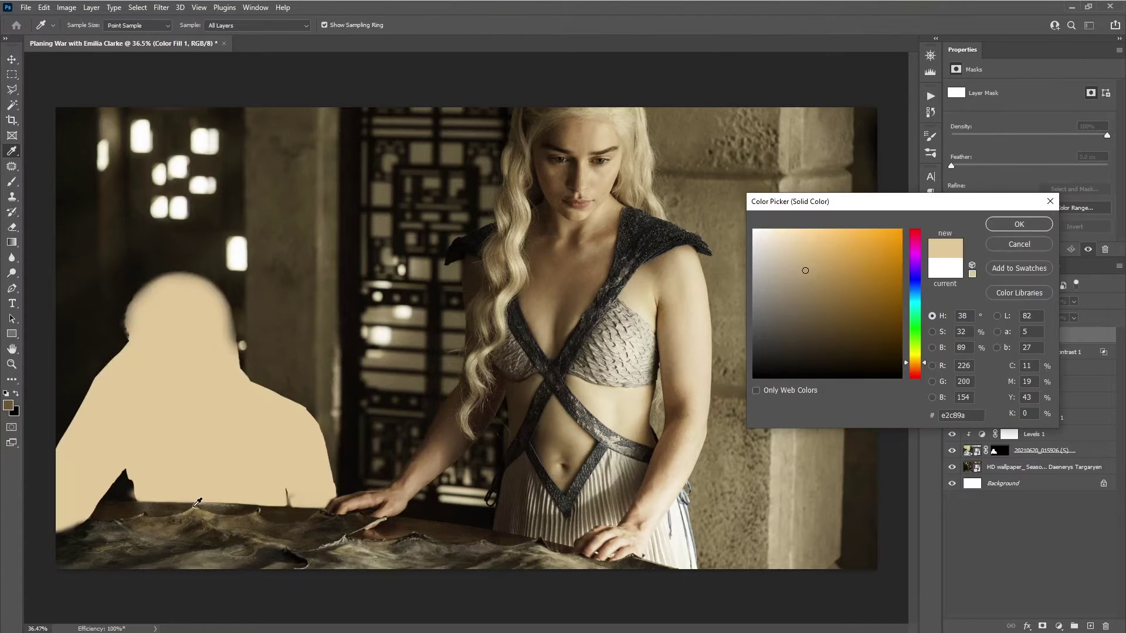
pyautogui.press('Return')
pyautogui.press('d')
pyautogui.press('1')
pyautogui.hotkey('ctrl', 'i')
pyautogui.press('b')
# Step: Paint the tan tint onto the man in white at varying brush strengths and set the fill opacity
pyautogui.press('1')
pyautogui.scroll(5, 223, 474)
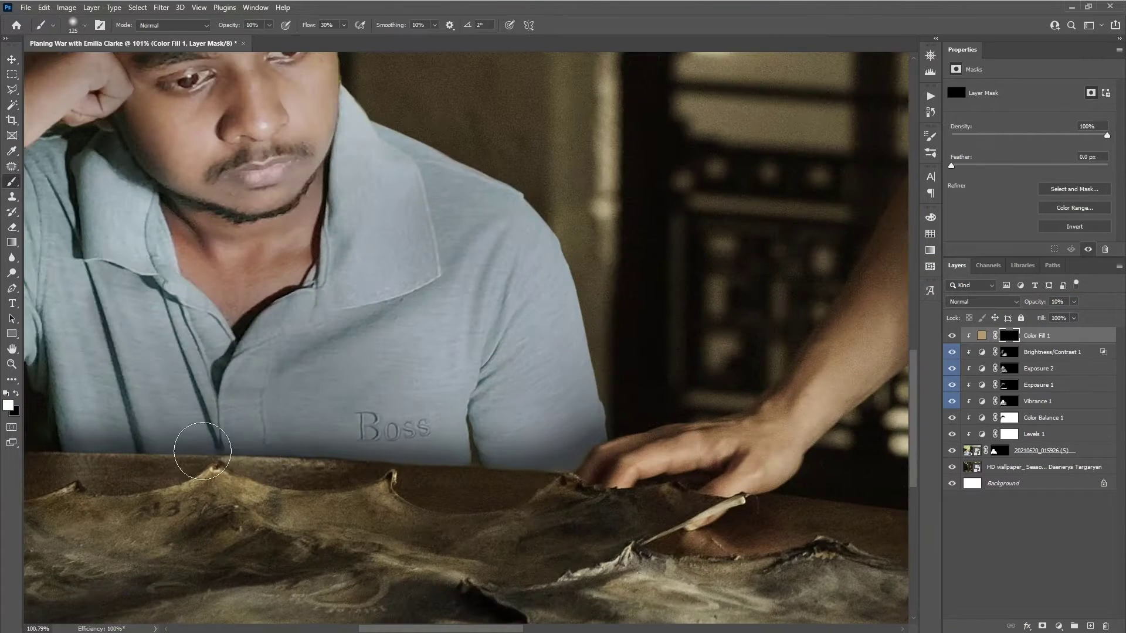
pyautogui.press('5')
pyautogui.scroll(-2, 422, 397)
pyautogui.scroll(3, 231, 390)
pyautogui.scroll(-2, 564, 416)
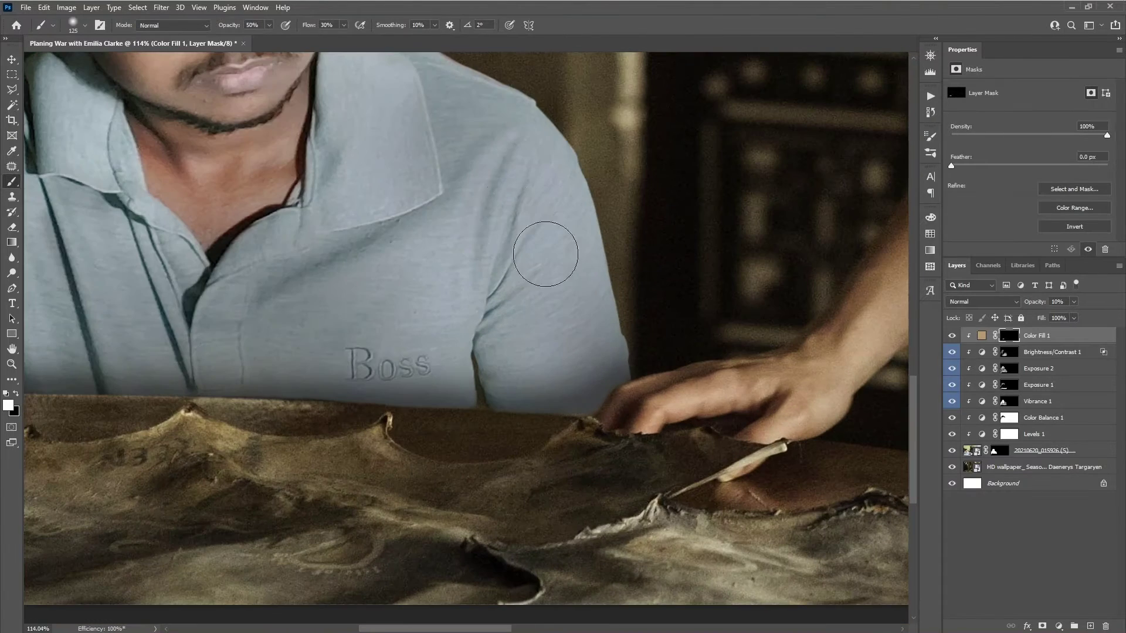
pyautogui.scroll(2, 358, 359)
pyautogui.press('[')
pyautogui.press('[')
pyautogui.press('[')
pyautogui.press('0')
pyautogui.click(1057, 301)
pyautogui.write('80')
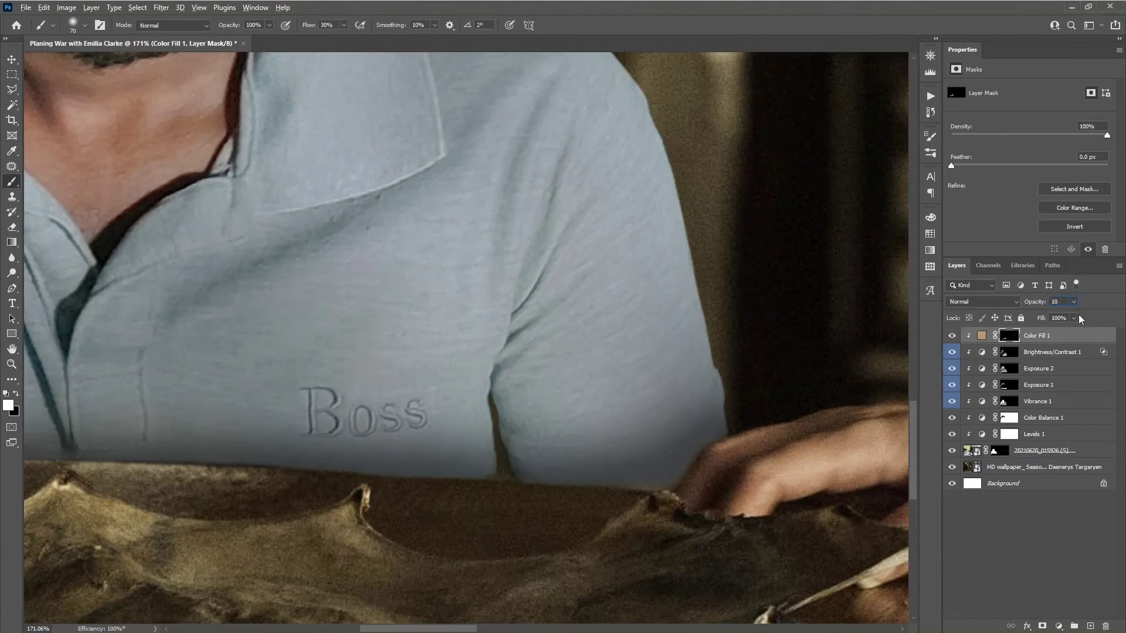
pyautogui.write('1')
# Step: Refine the tint around the collar with a smaller brush, then paint broadly at low strength
pyautogui.scroll(-2, 486, 401)
pyautogui.hscroll(-3, 486, 400)
pyautogui.press('[')
pyautogui.press('[')
pyautogui.press('[')
pyautogui.scroll(3, 307, 411)
pyautogui.scroll(3, 352, 352)
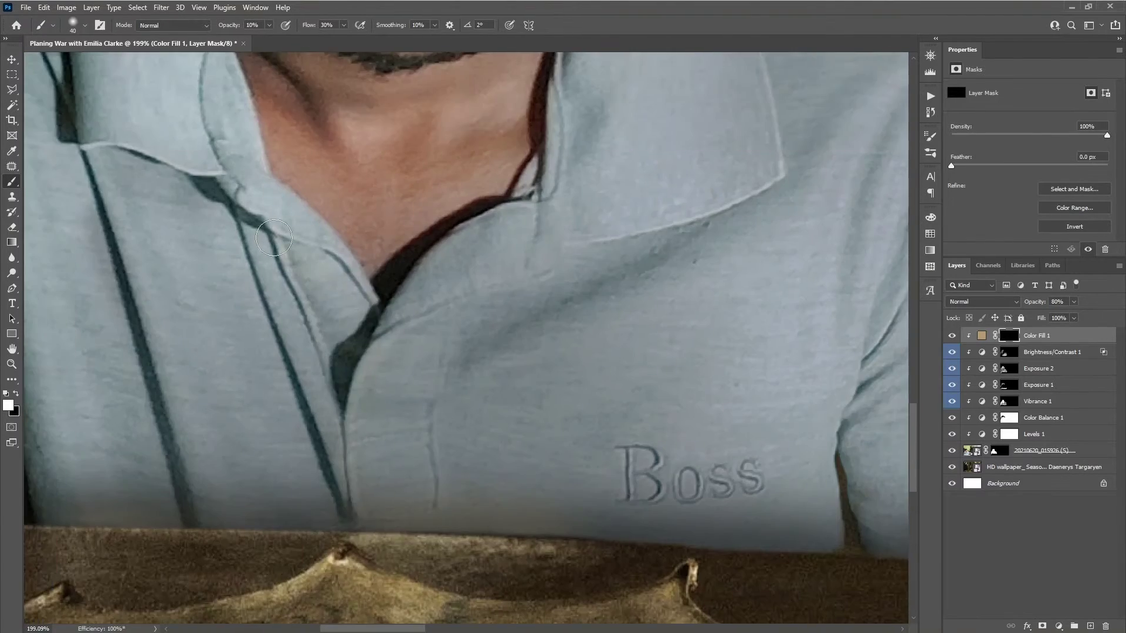
pyautogui.scroll(1, 410, 292)
pyautogui.hotkey('ctrl', '0')
pyautogui.press('2')
pyautogui.press(']')
pyautogui.press(']')
pyautogui.press(']')
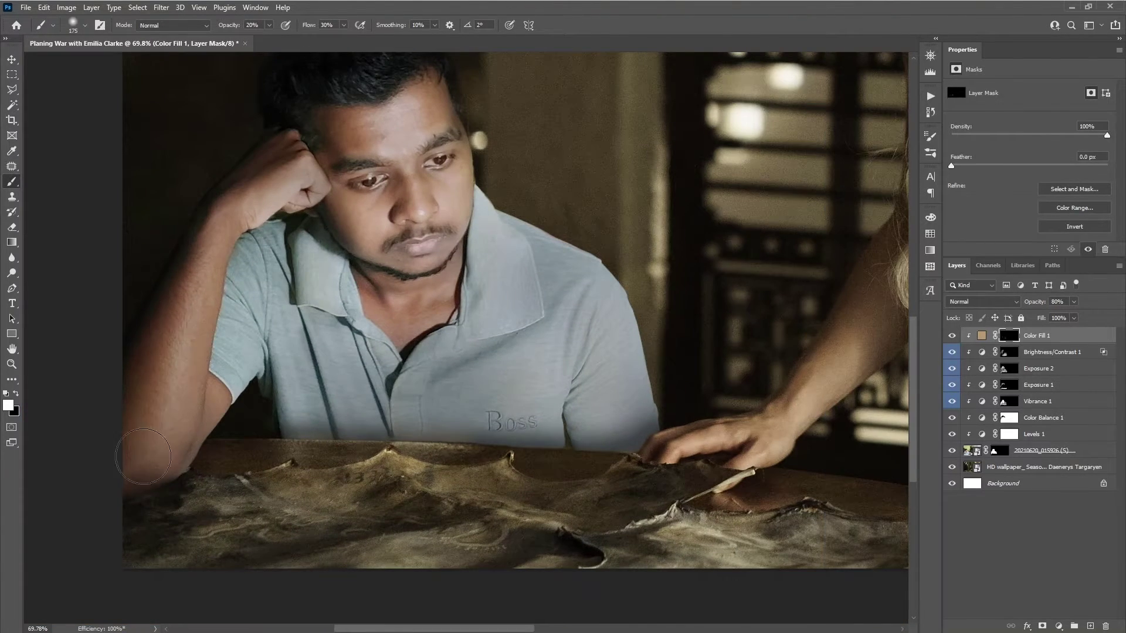
pyautogui.scroll(2, 432, 269)
pyautogui.hscroll(1, 432, 269)
pyautogui.scroll(-2, 302, 555)
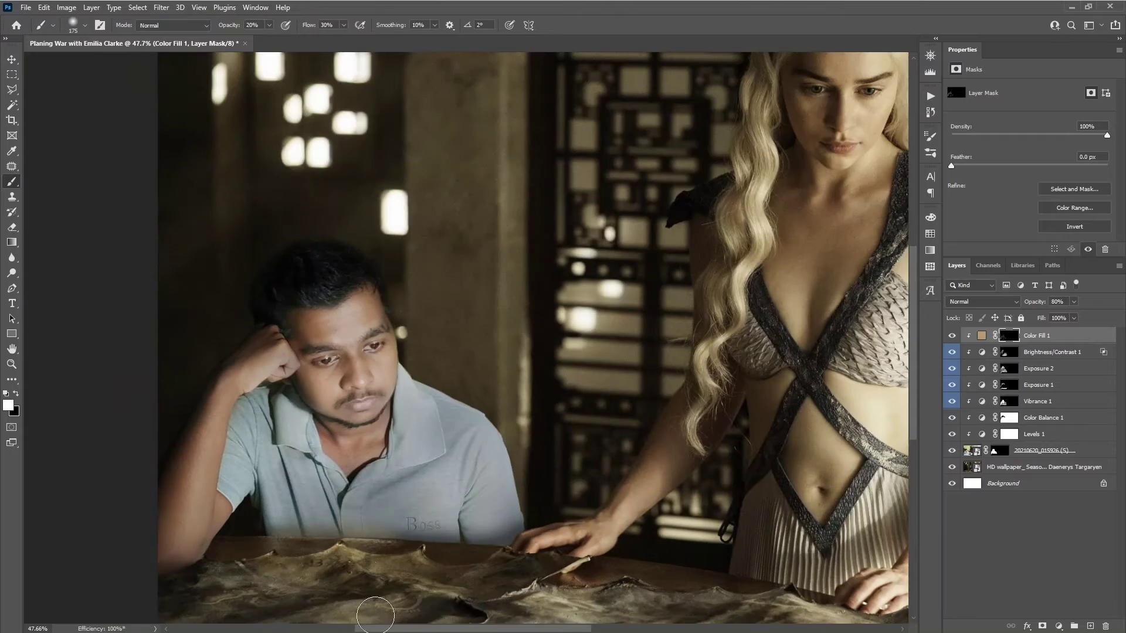
# Step: Paint black to remove excess tint, fade the tan fill, and add a Hue/Saturation adjustment
pyautogui.press('x')
pyautogui.scroll(4, 376, 615)
pyautogui.scroll(-3, 545, 586)
pyautogui.hscroll(-2, 281, 380)
pyautogui.press('[')
pyautogui.press('[')
pyautogui.press('[')
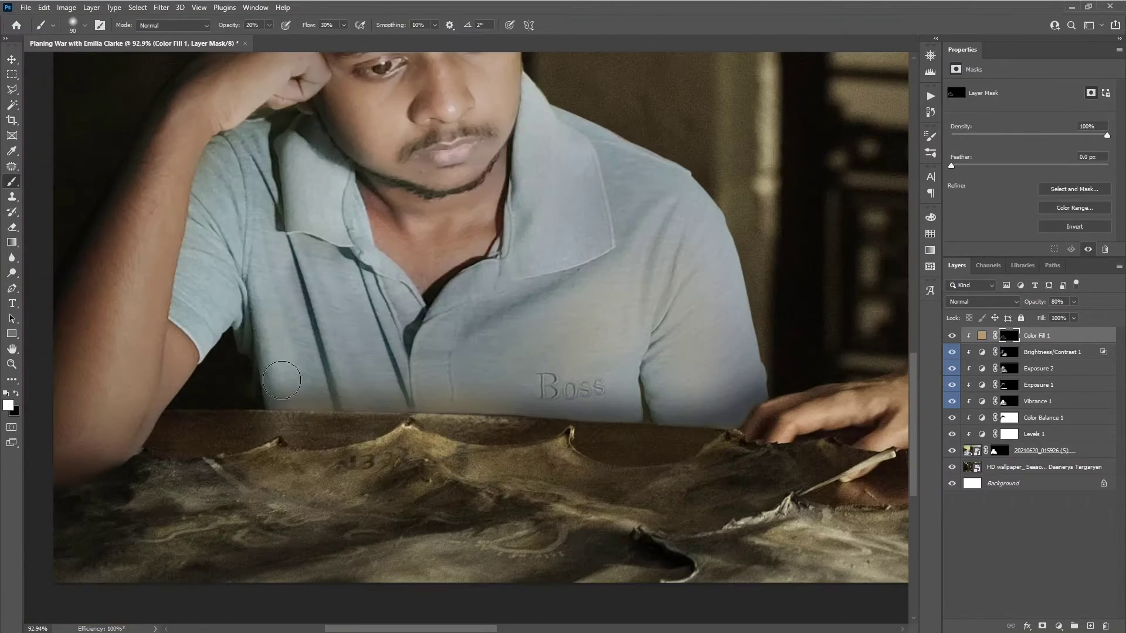
pyautogui.scroll(-3, 303, 163)
pyautogui.moveTo(1073, 302); pyautogui.dragTo(1001, 321)
pyautogui.click(1058, 626)
pyautogui.click(1050, 526)
# Step: Set Hue/Saturation lightness to -20, invert its mask, and paint it onto the man's hair and face
pyautogui.moveTo(1030, 178)
pyautogui.mouseDown()
pyautogui.moveTo(1031, 156)
pyautogui.moveTo(1015, 177)
pyautogui.mouseUp()
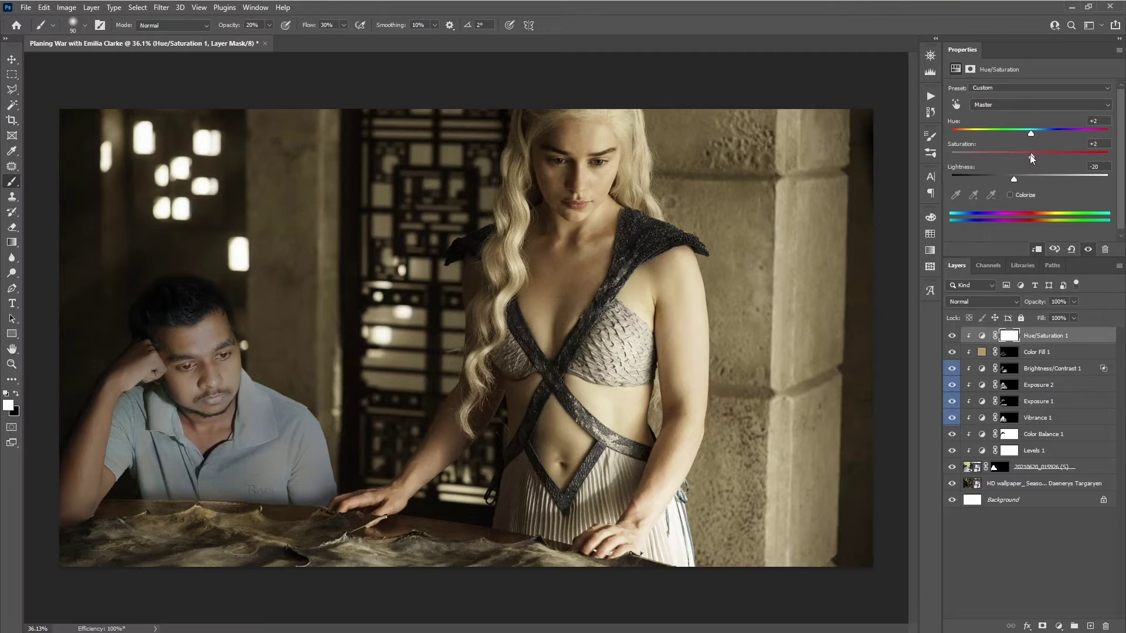
pyautogui.hotkey('ctrl', 'i')
pyautogui.scroll(3, 147, 477)
pyautogui.scroll(2, 521, 390)
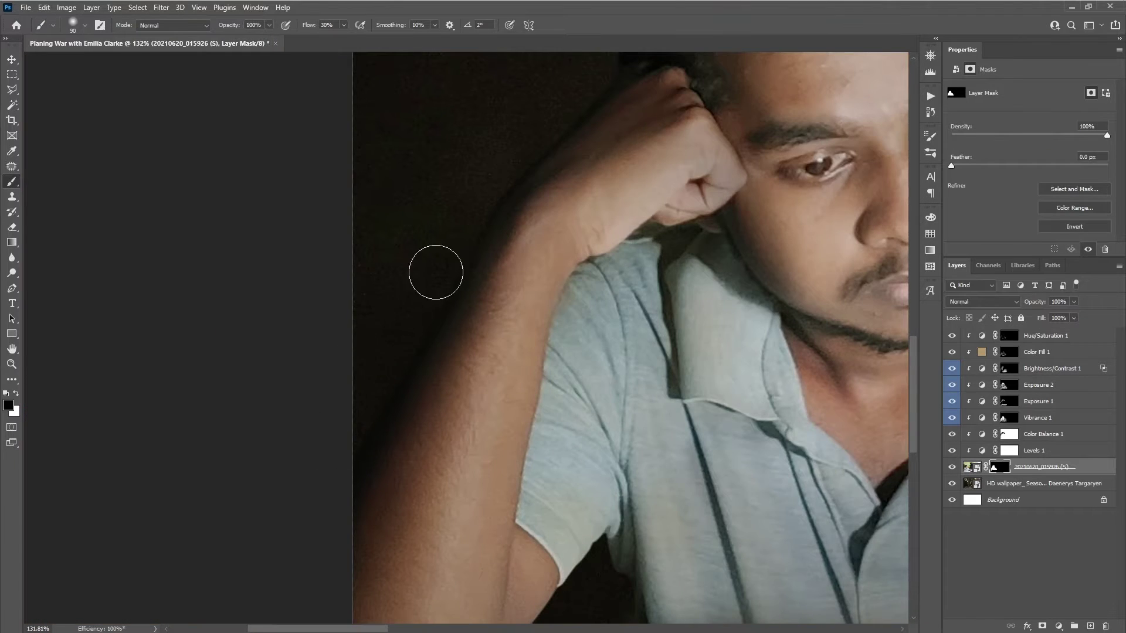
pyautogui.moveTo(436, 272); pyautogui.dragTo(359, 441)
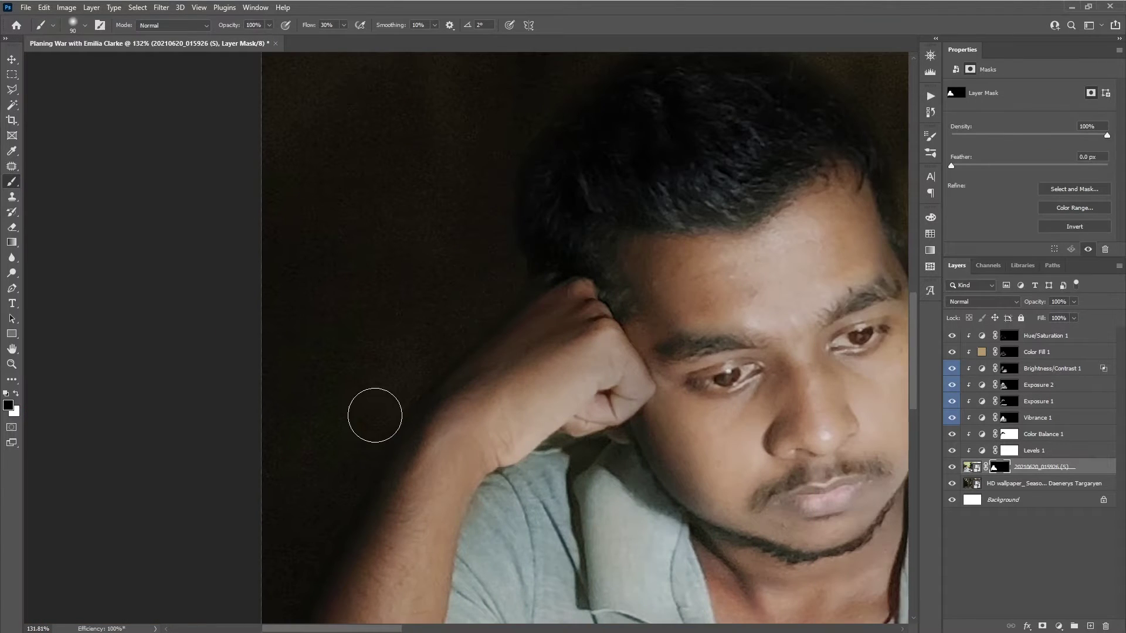
pyautogui.scroll(-3, 465, 264)
pyautogui.scroll(-3, 295, 415)
pyautogui.hotkey('alt', '.')
pyautogui.press('5')
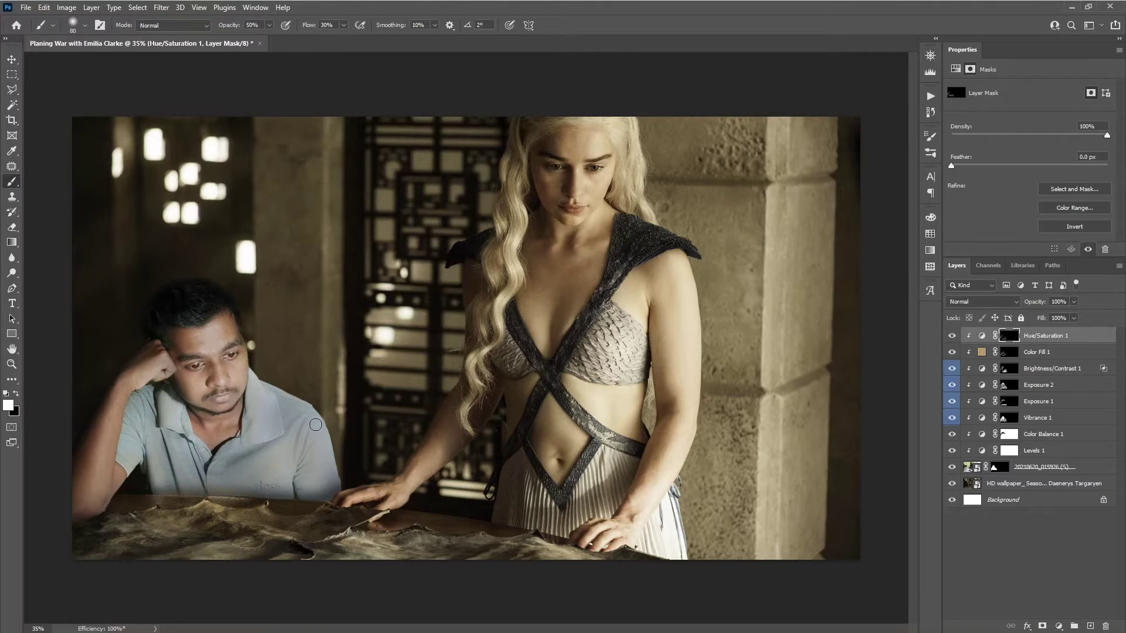
pyautogui.press('[')
pyautogui.scroll(-1, 302, 515)
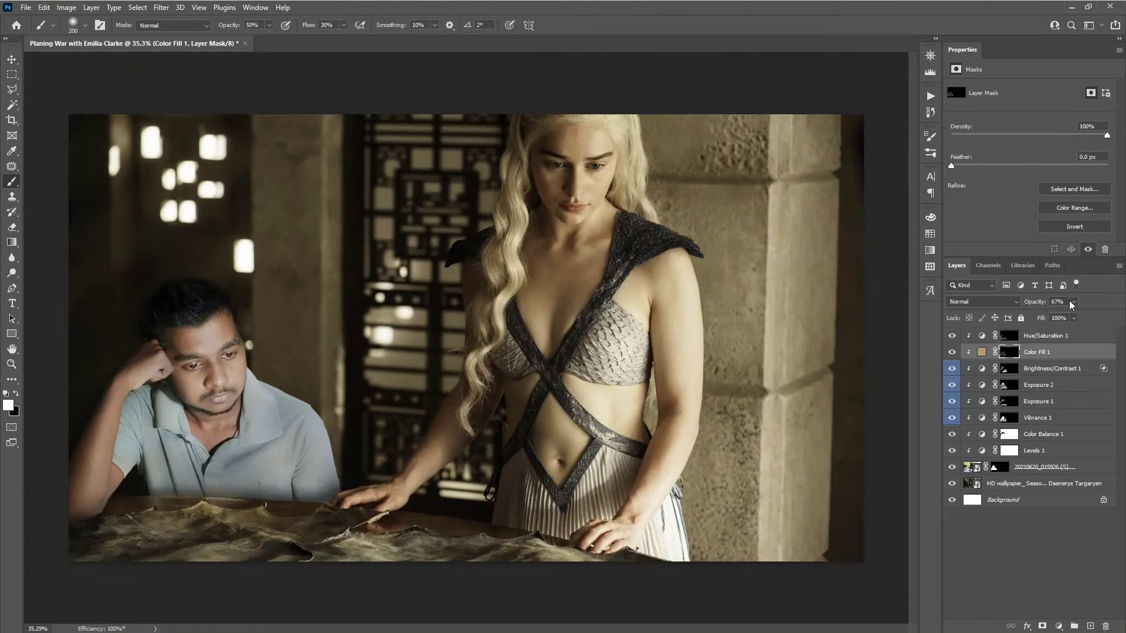
# Step: Add a Levels clipped to the Daenerys photo, brighten its midtones, and invert its mask
pyautogui.rightClick(1078, 334)
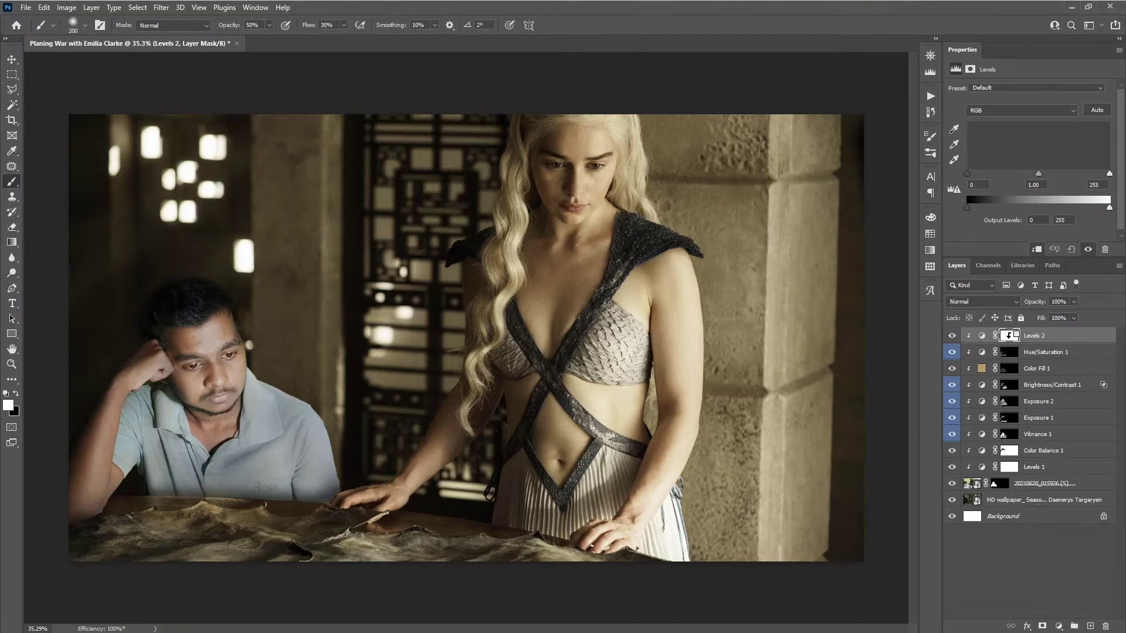
pyautogui.click(1004, 499)
pyautogui.hotkey('ctrl', 'alt', 'g')
pyautogui.moveTo(1038, 174); pyautogui.dragTo(1036, 175)
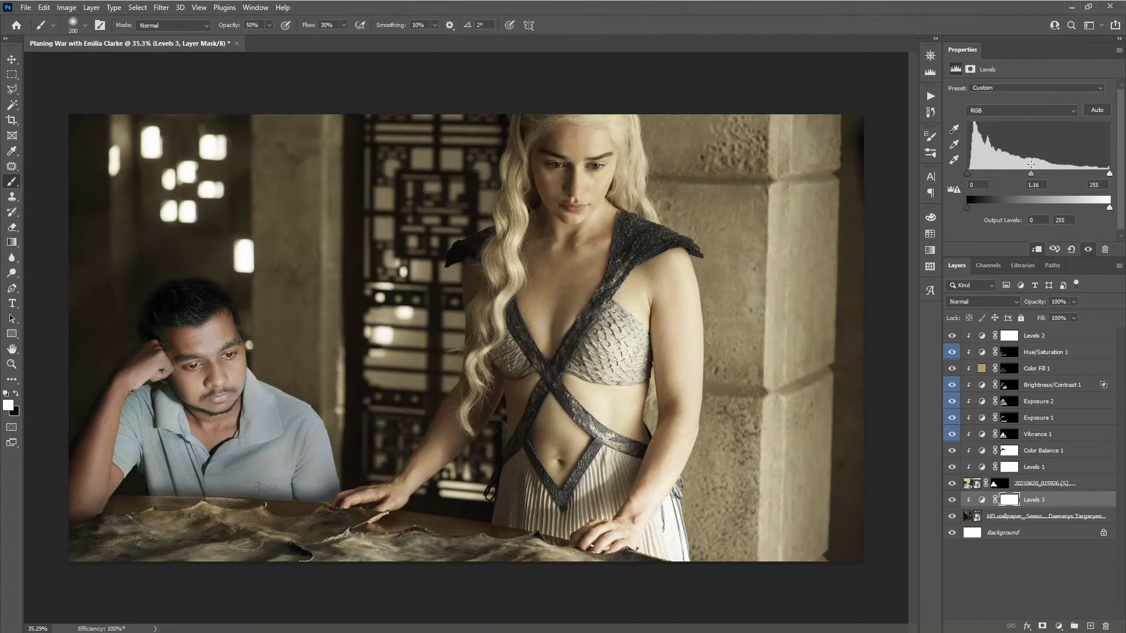
pyautogui.hotkey('ctrl', 'i')
pyautogui.press(']')
pyautogui.press(']')
pyautogui.press(']')
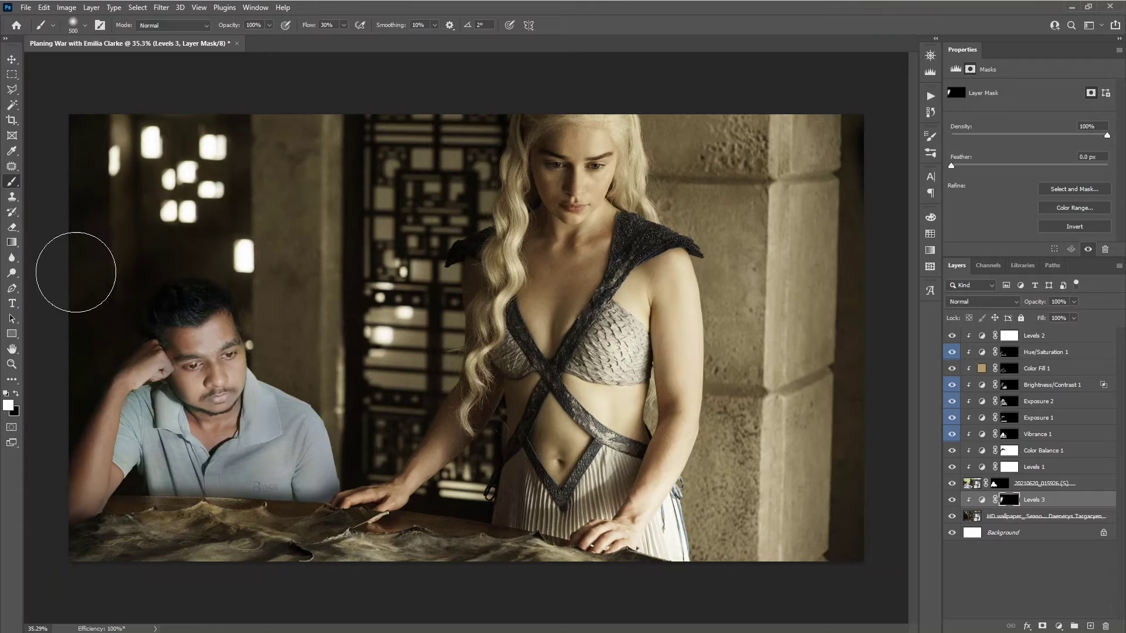
pyautogui.press('[')
pyautogui.press('[')
pyautogui.press('[')
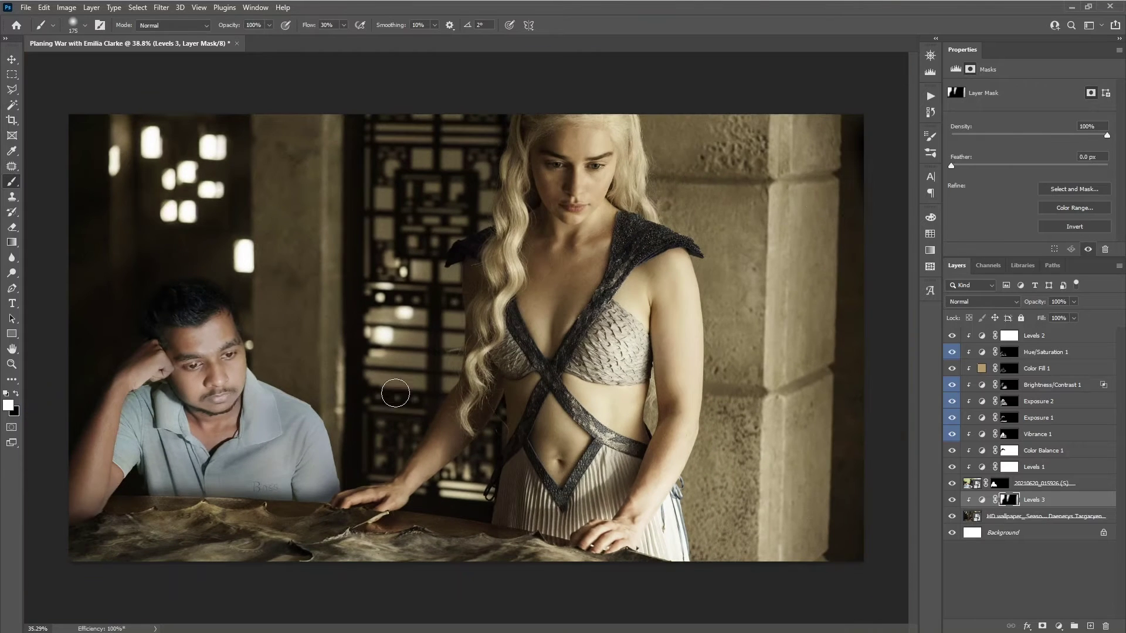
# Step: Darken the midtones of the man's Levels slightly and select the tan fill layer
pyautogui.click(982, 335)
pyautogui.moveTo(1039, 174); pyautogui.dragTo(1043, 174)
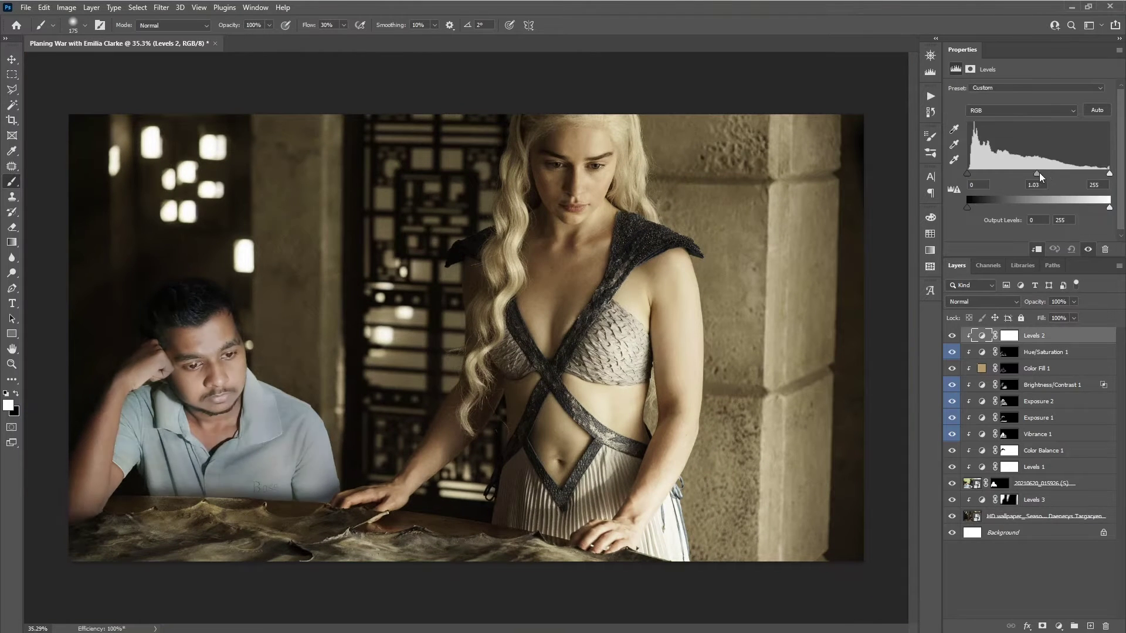
pyautogui.click(1041, 370)
pyautogui.click(1059, 627)
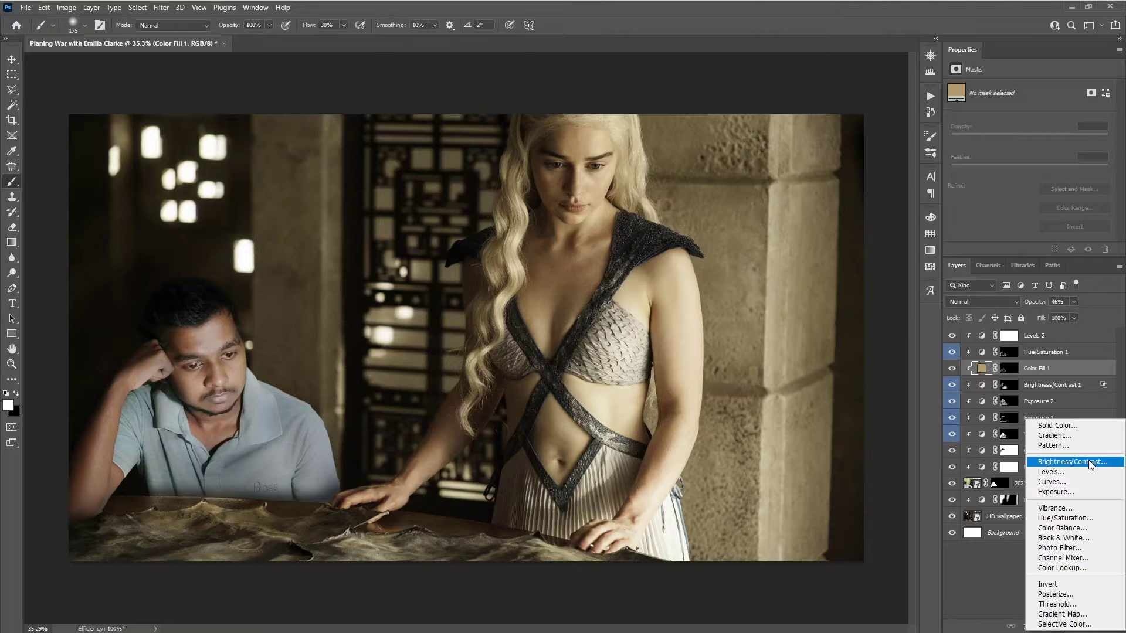
# Step: Add another Levels adjustment with an inverted mask and revisit the background Levels settings
pyautogui.click(1089, 460)
pyautogui.hotkey('ctrl', 'i')
pyautogui.scroll(3, 149, 282)
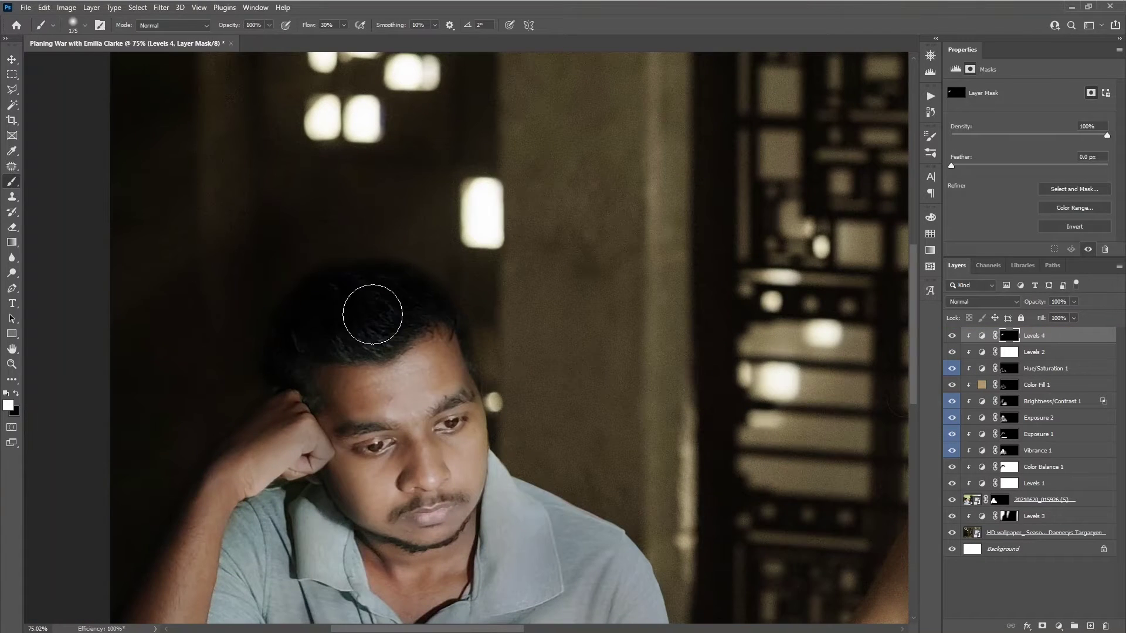
pyautogui.scroll(-3, 372, 313)
pyautogui.click(981, 516)
# Step: Add an Exposure layer at -0.82, invert its mask, and paint the darkening onto the man
pyautogui.click(1059, 626)
pyautogui.click(1089, 485)
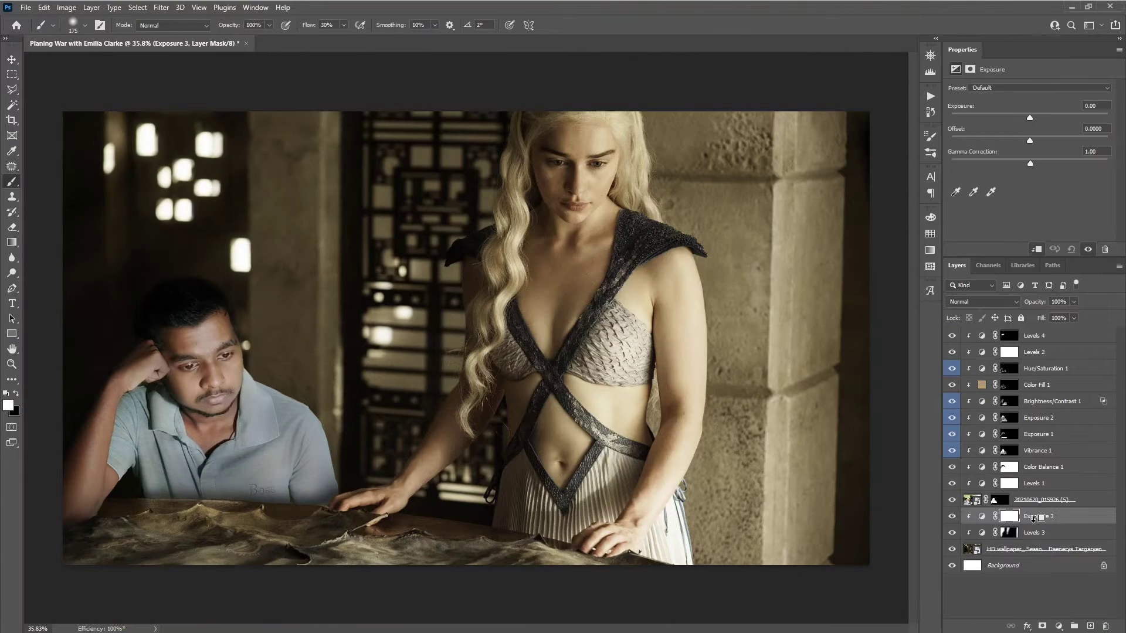
pyautogui.moveTo(1030, 117); pyautogui.dragTo(1018, 117)
pyautogui.hotkey('ctrl', 'i')
pyautogui.press(']')
pyautogui.press(']')
pyautogui.press(']')
pyautogui.moveTo(99, 257); pyautogui.dragTo(175, 564)
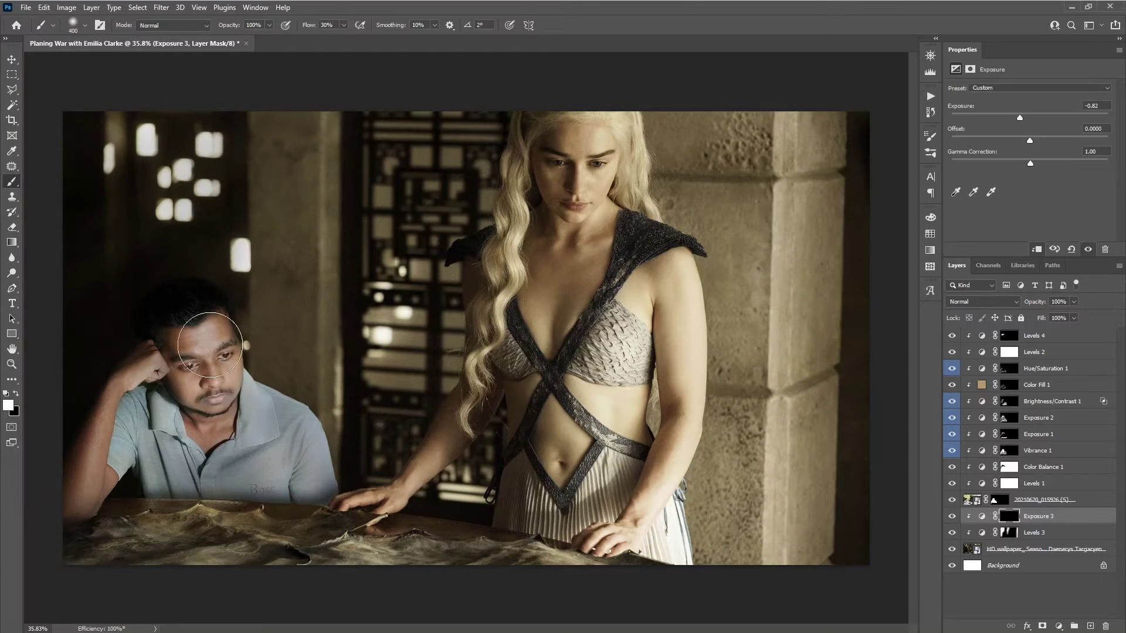
pyautogui.scroll(-1, 255, 462)
# Step: Add a Color Balance on the wallpaper shifting midtones slightly toward red and blue
pyautogui.click(1044, 467)
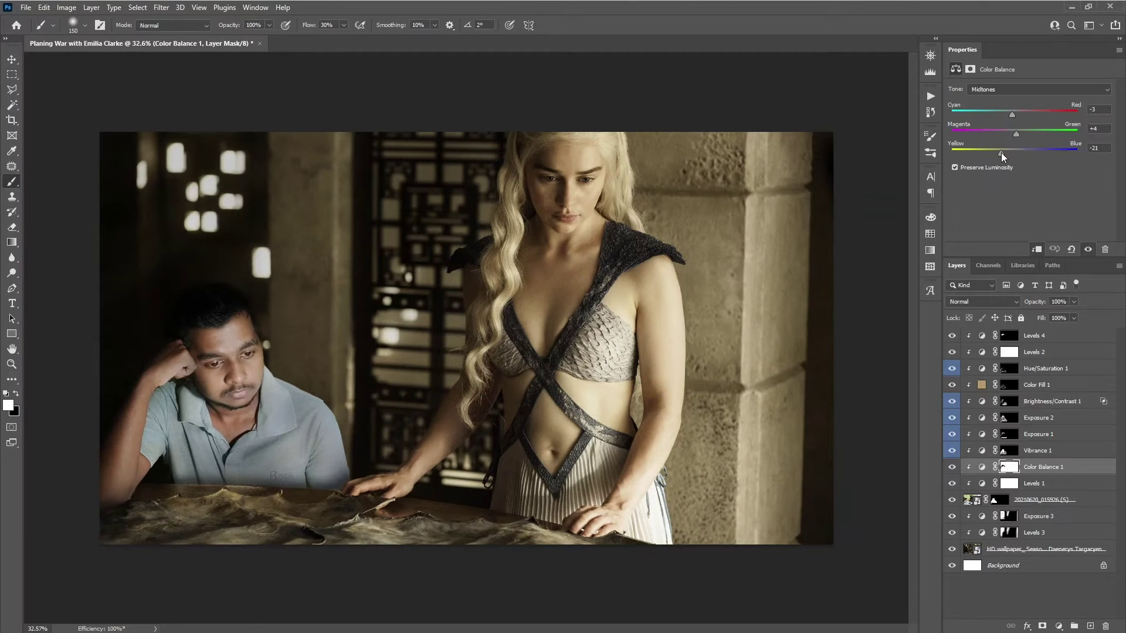
pyautogui.click(1046, 549)
pyautogui.click(995, 204)
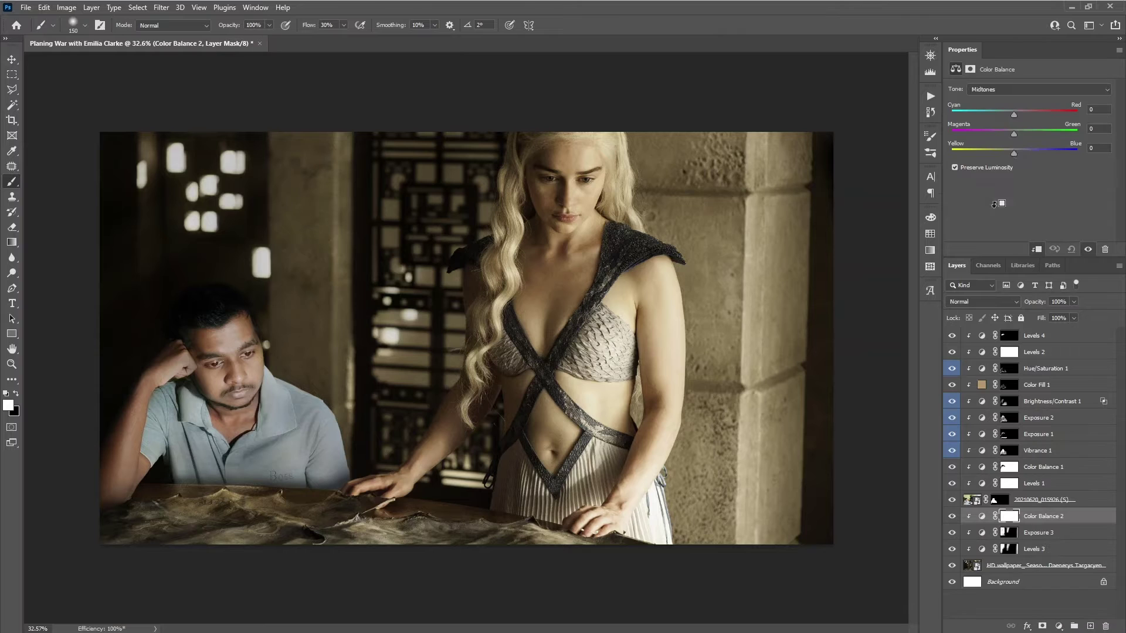
pyautogui.moveTo(1015, 114); pyautogui.dragTo(1017, 115)
pyautogui.moveTo(1013, 153); pyautogui.dragTo(1016, 152)
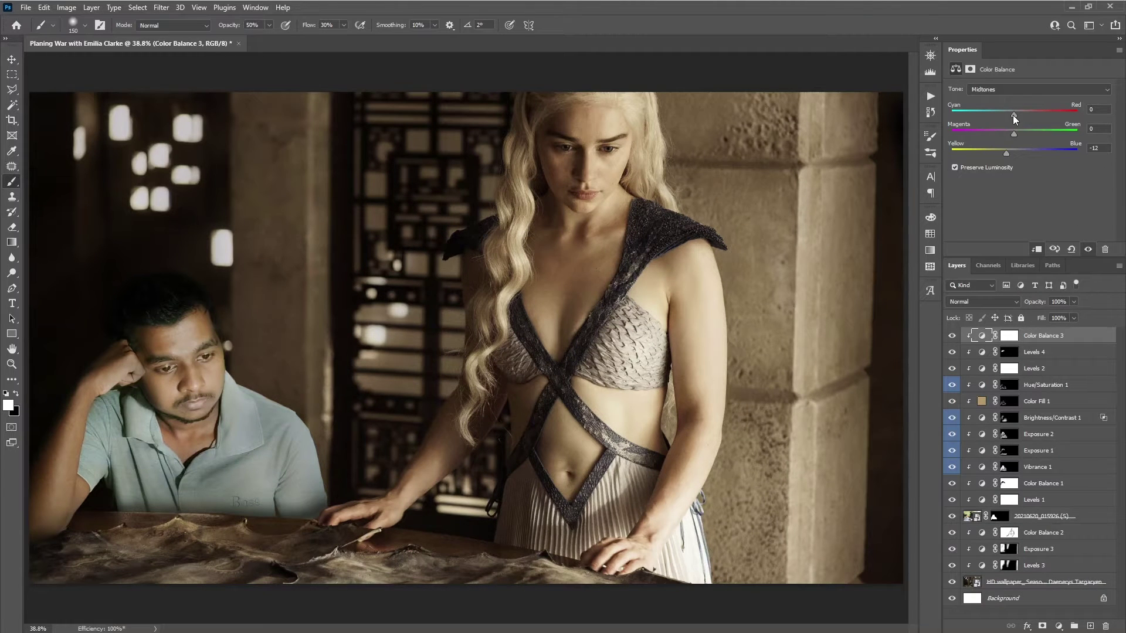
# Step: Hide Color Balance 3 behind a black mask and reset colours to black and white
pyautogui.click(1009, 335)
pyautogui.hotkey('ctrl', 'i')
pyautogui.press('x')
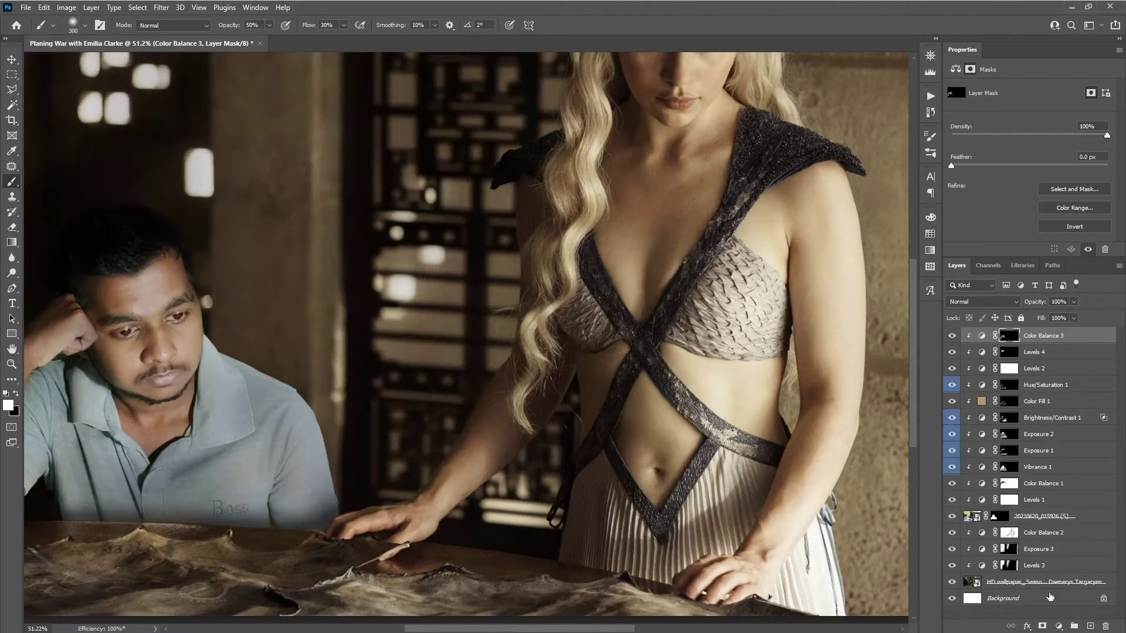
# Step: Set Hue/Saturation 2 to hue +6 and lightness -5, then hide it behind a black mask
pyautogui.moveTo(1029, 130)
pyautogui.mouseDown()
pyautogui.moveTo(1064, 134)
pyautogui.moveTo(1034, 135)
pyautogui.moveTo(1054, 156)
pyautogui.moveTo(1029, 156)
pyautogui.moveTo(1025, 178)
pyautogui.mouseUp()
pyautogui.hotkey('ctrl', 'i')
pyautogui.hotkey('ctrl', '0')
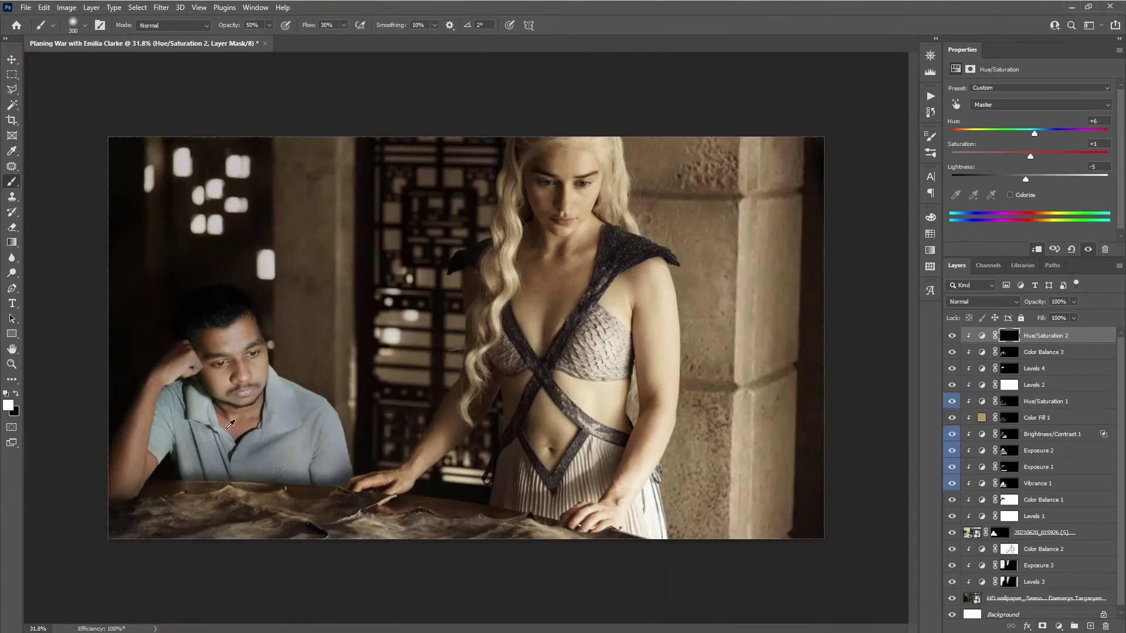
# Step: Give Hue/Saturation 2 a blue colour label and set labels on other layers via their menus
pyautogui.rightClick(1089, 405)
pyautogui.click(956, 535)
pyautogui.rightClick(1071, 418)
pyautogui.click(1009, 417)
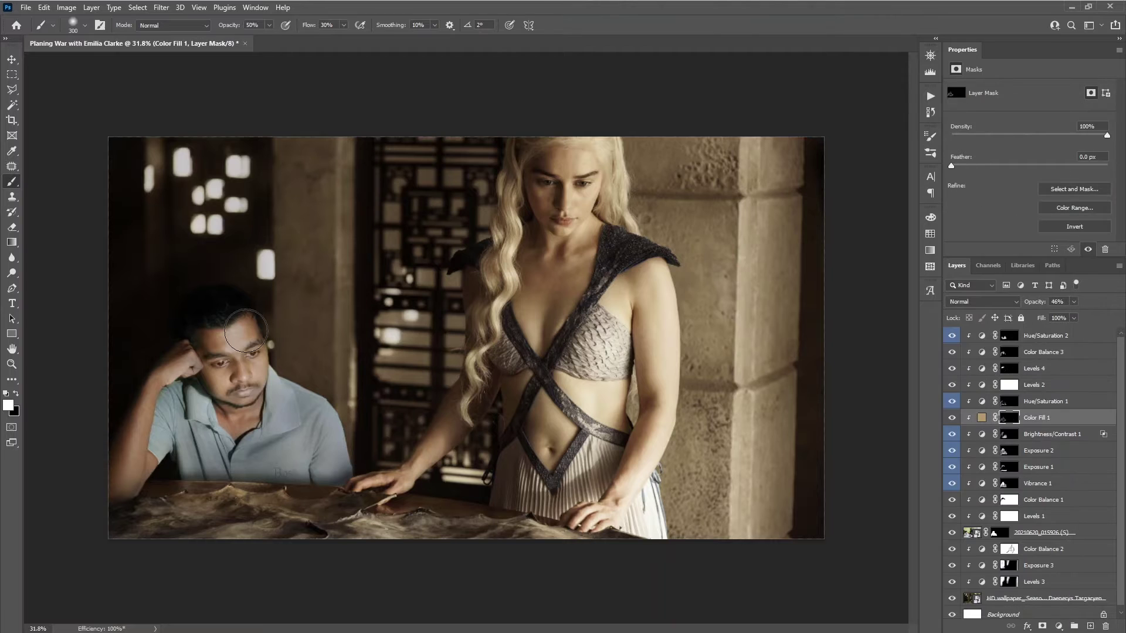
pyautogui.rightClick(1049, 404)
pyautogui.click(997, 535)
pyautogui.click(1010, 335)
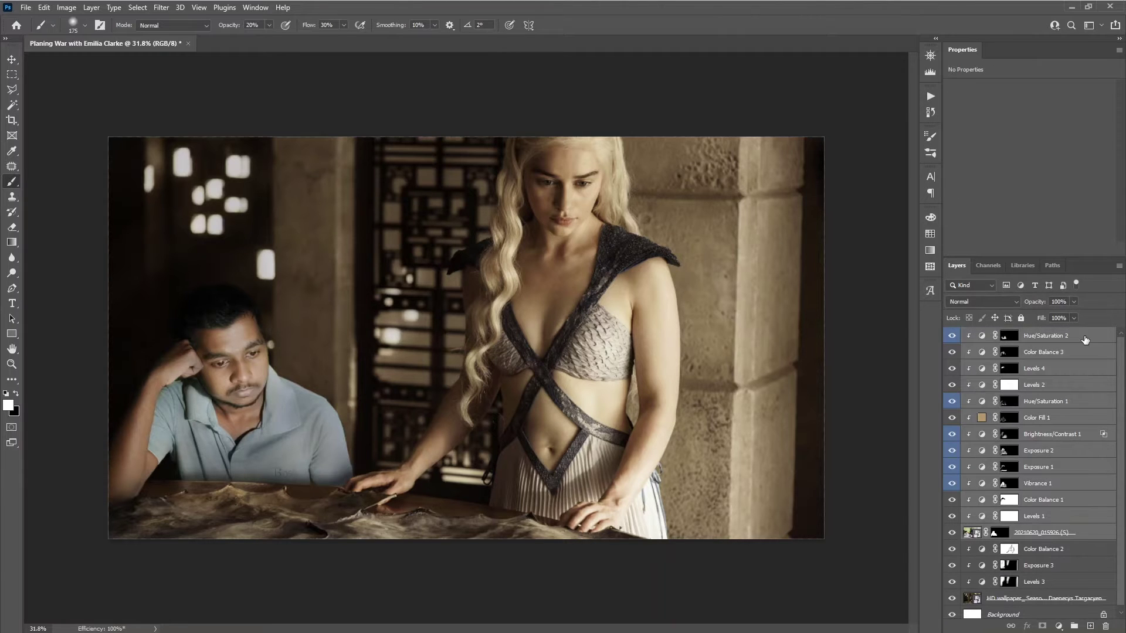
# Step: Add a brightening Curves 1 adjustment with a raised midpoint and invert its mask to black
pyautogui.click(1058, 626)
pyautogui.click(1032, 486)
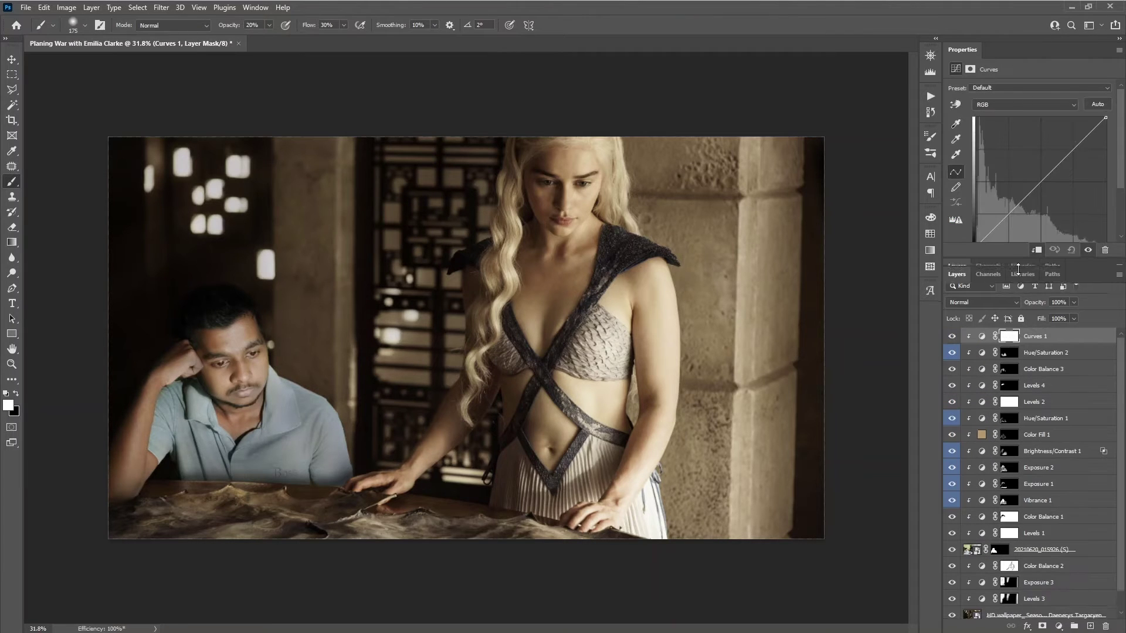
pyautogui.moveTo(1018, 258); pyautogui.dragTo(1019, 281)
pyautogui.moveTo(1008, 215); pyautogui.dragTo(1009, 219)
pyautogui.click(1079, 145)
pyautogui.moveTo(1024, 205); pyautogui.dragTo(1023, 206)
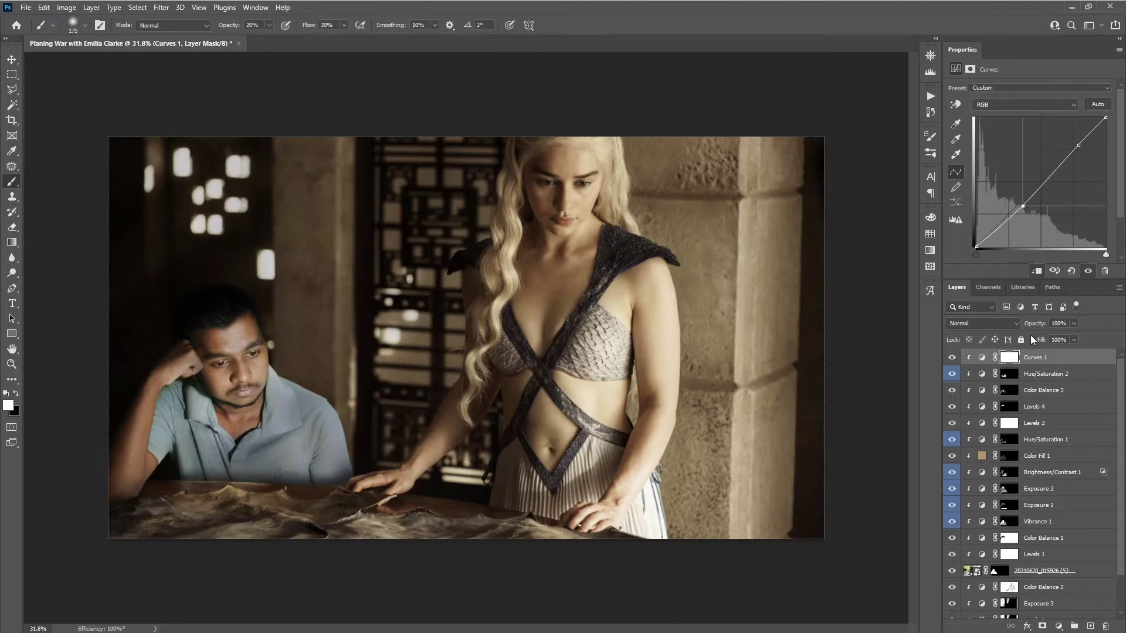
pyautogui.hotkey('ctrl', 'i')
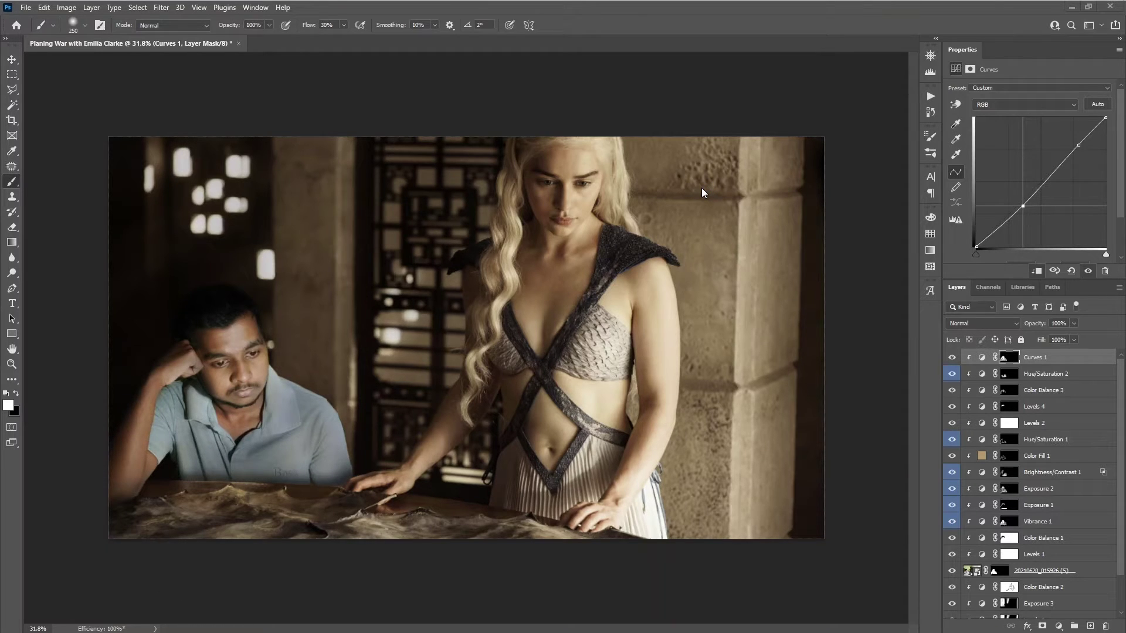
# Step: Add a Levels 5 adjustment and invert its mask to black
pyautogui.click(1059, 626)
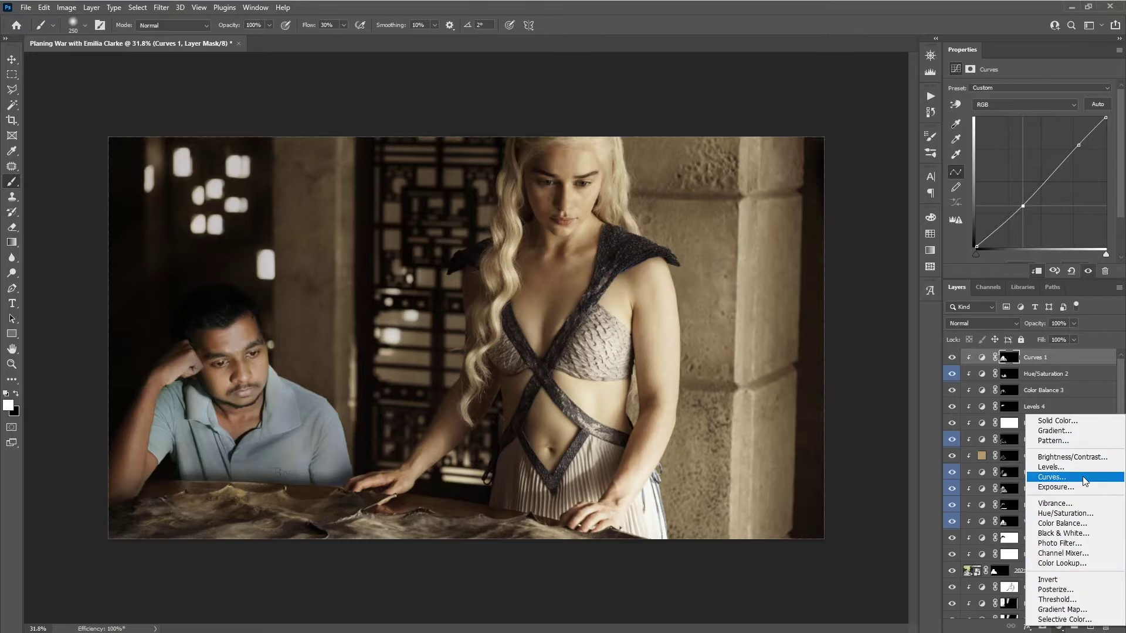
pyautogui.click(1049, 474)
pyautogui.click(1010, 359)
pyautogui.hotkey('ctrl', 'i')
# Step: Paint half-strength shadows onto the table beneath the man with a smaller brush
pyautogui.press('5')
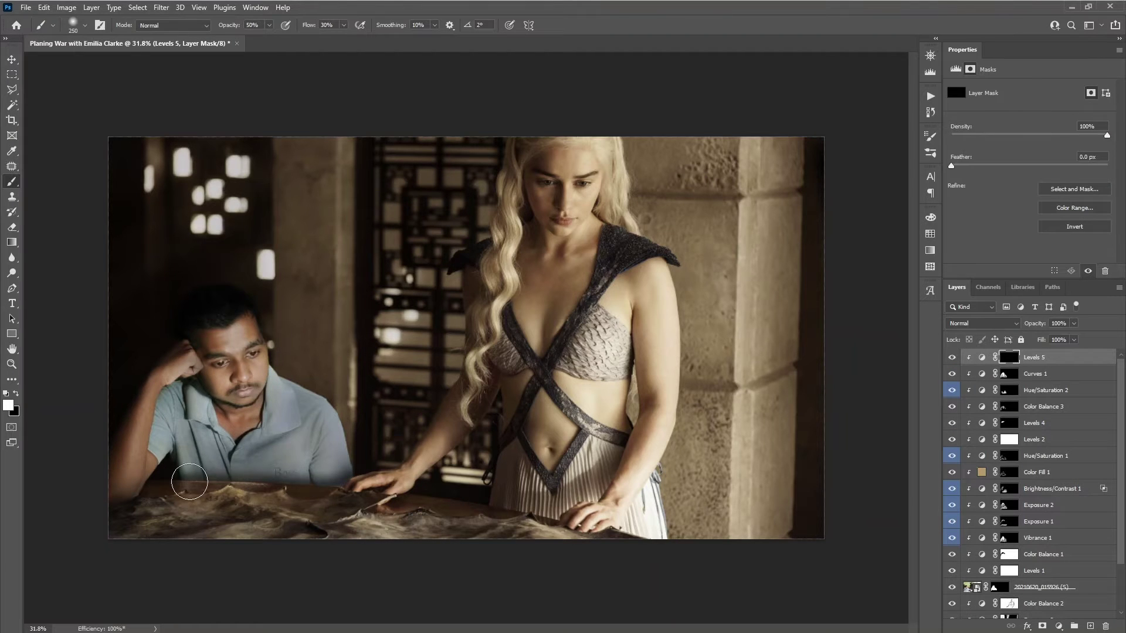
pyautogui.press('[')
pyautogui.press('[')
pyautogui.press('[')
pyautogui.scroll(2, 161, 395)
pyautogui.scroll(-3, 301, 288)
pyautogui.scroll(-1, 100, 528)
pyautogui.scroll(5, 371, 503)
pyautogui.press('[')
pyautogui.press('[')
pyautogui.press('[')
pyautogui.press('0')
# Step: Hide the -2.11 Exposure darkening behind a black mask and paint it under the man
pyautogui.click(1009, 527)
pyautogui.hotkey('alt', ']')
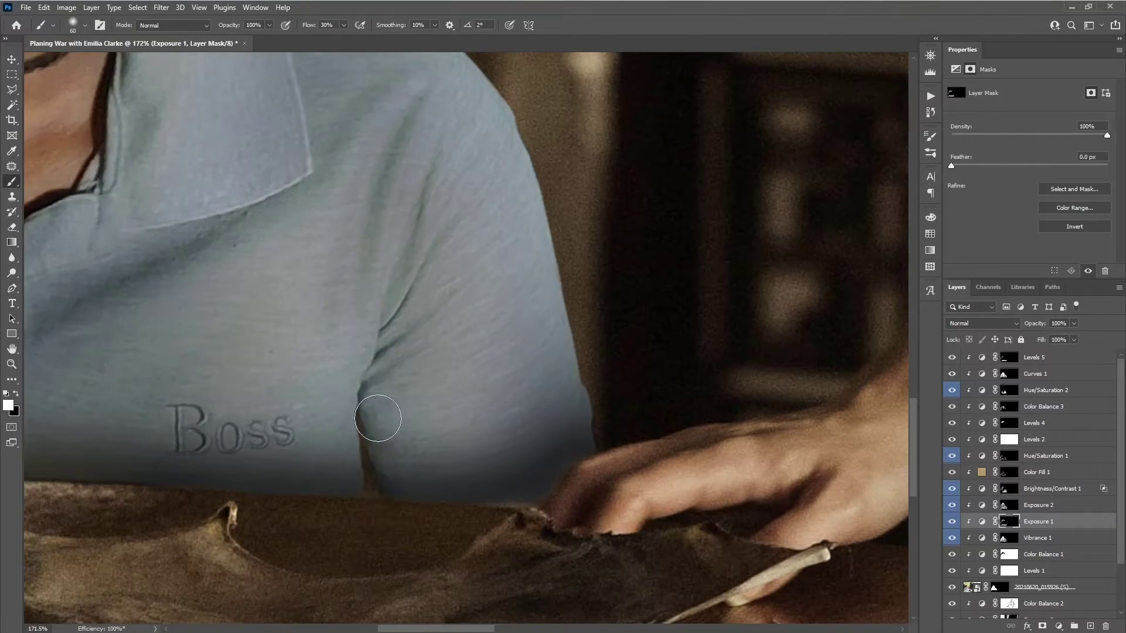
pyautogui.scroll(-2, 377, 409)
pyautogui.hscroll(-3, 553, 477)
pyautogui.hotkey('alt', ']')
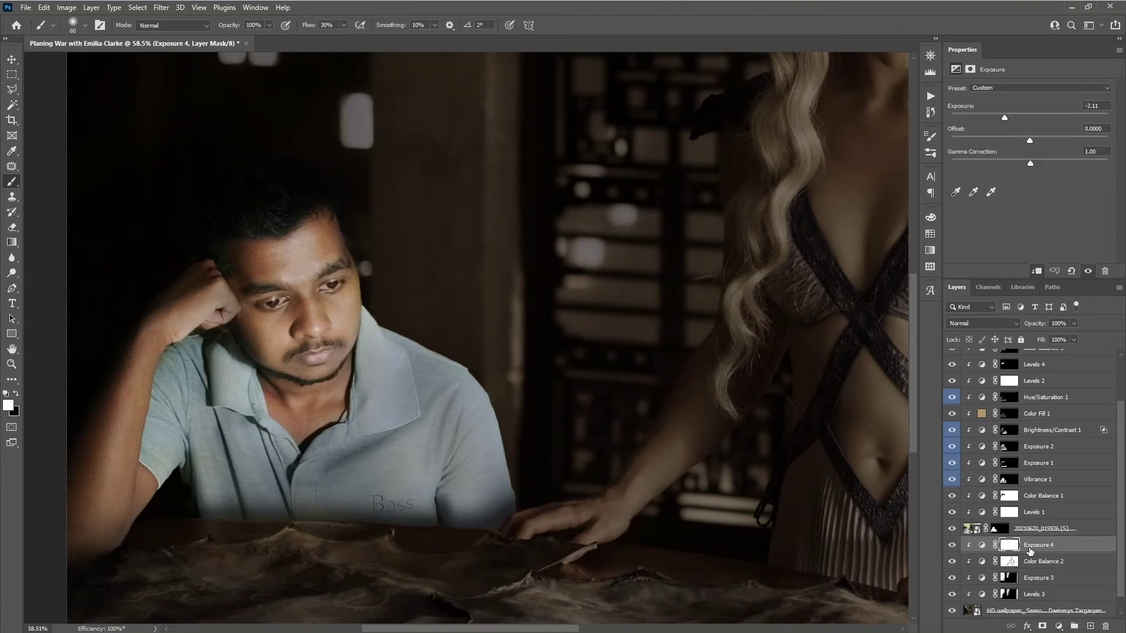
pyautogui.hotkey('ctrl', 'i')
pyautogui.scroll(3, 478, 520)
pyautogui.scroll(-2, 326, 470)
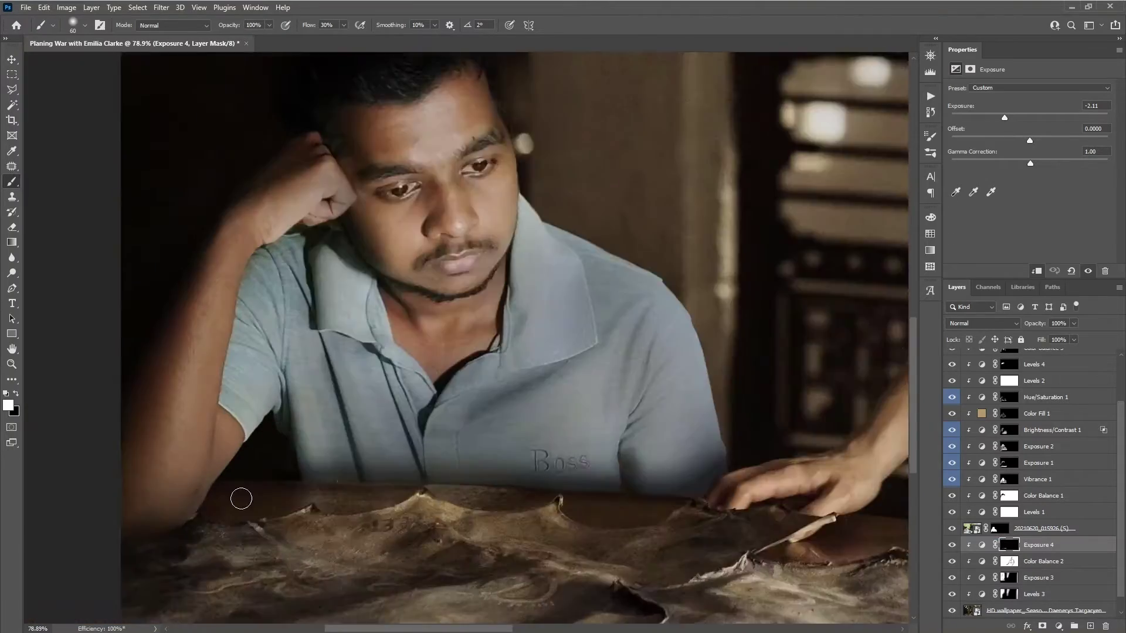
pyautogui.scroll(3, 404, 427)
pyautogui.press(']')
pyautogui.press(']')
pyautogui.press(']')
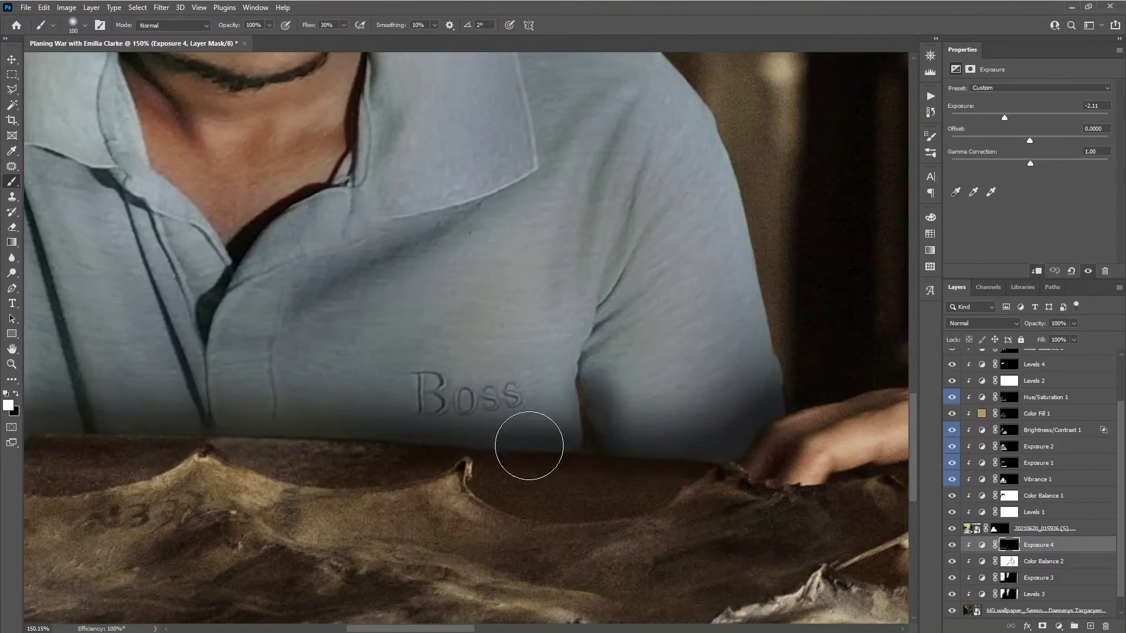
pyautogui.scroll(-5, 566, 439)
pyautogui.scroll(1, 566, 439)
# Step: Add a clipped Brightness/Contrast layer at -59 with an inverted mask and paint in shadows
pyautogui.click(1058, 627)
pyautogui.click(1072, 460)
pyautogui.moveTo(1029, 121); pyautogui.dragTo(999, 121)
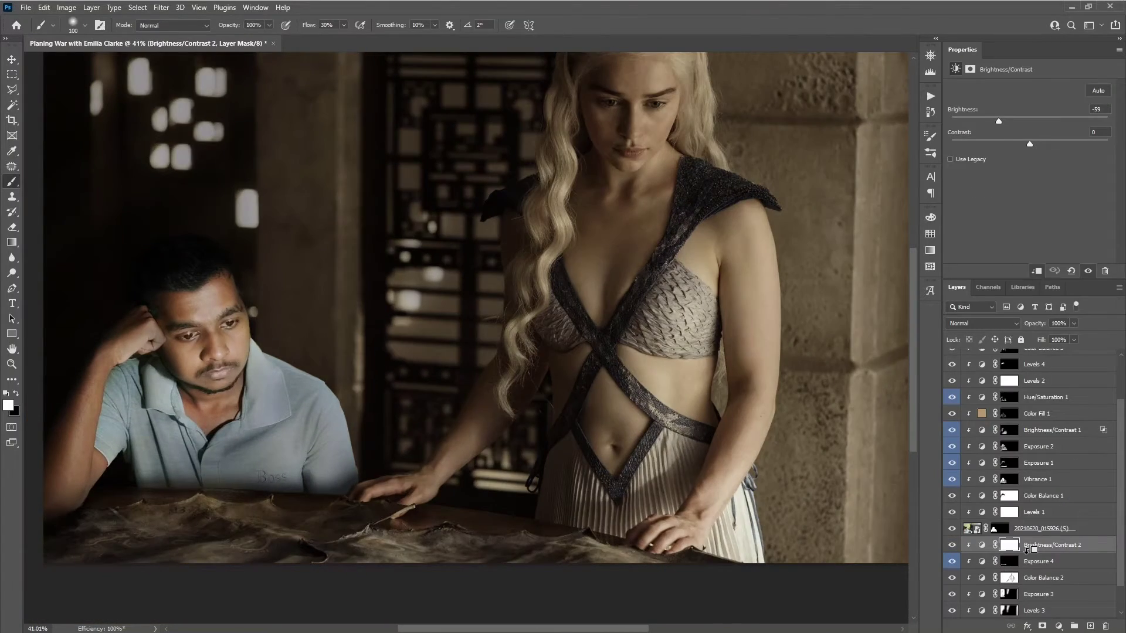
pyautogui.hotkey('ctrl', 'alt', 'g')
pyautogui.hotkey('ctrl', 'i')
pyautogui.scroll(3, 140, 404)
pyautogui.scroll(-5, 523, 416)
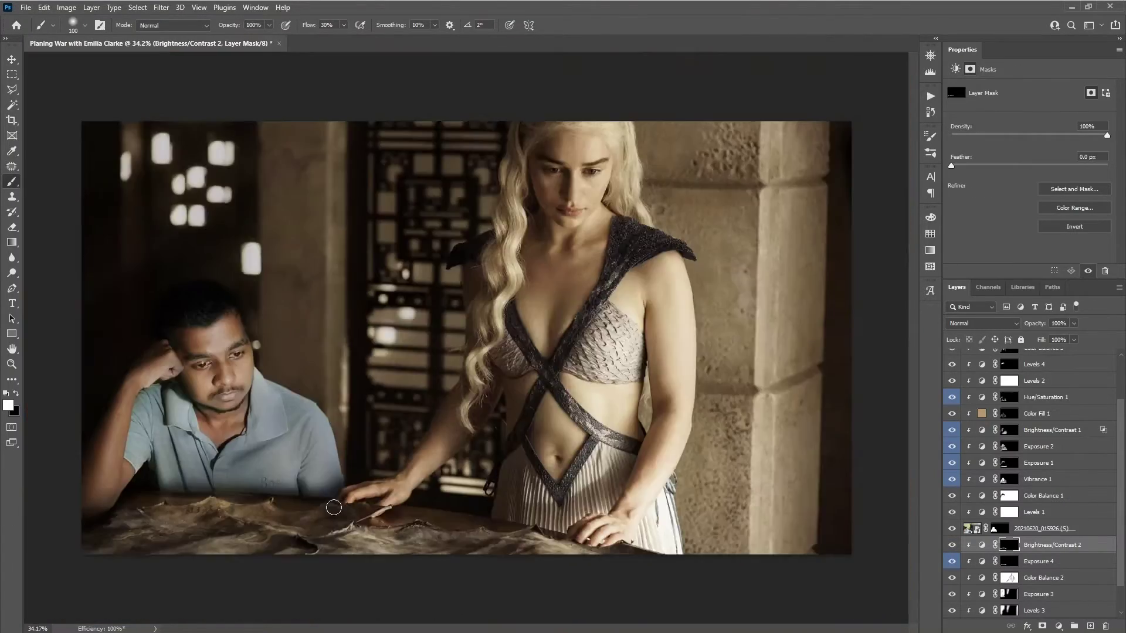
pyautogui.scroll(5, 326, 408)
pyautogui.press('x')
pyautogui.hotkey('alt', '[')
pyautogui.scroll(-5, 198, 544)
pyautogui.scroll(5, 264, 530)
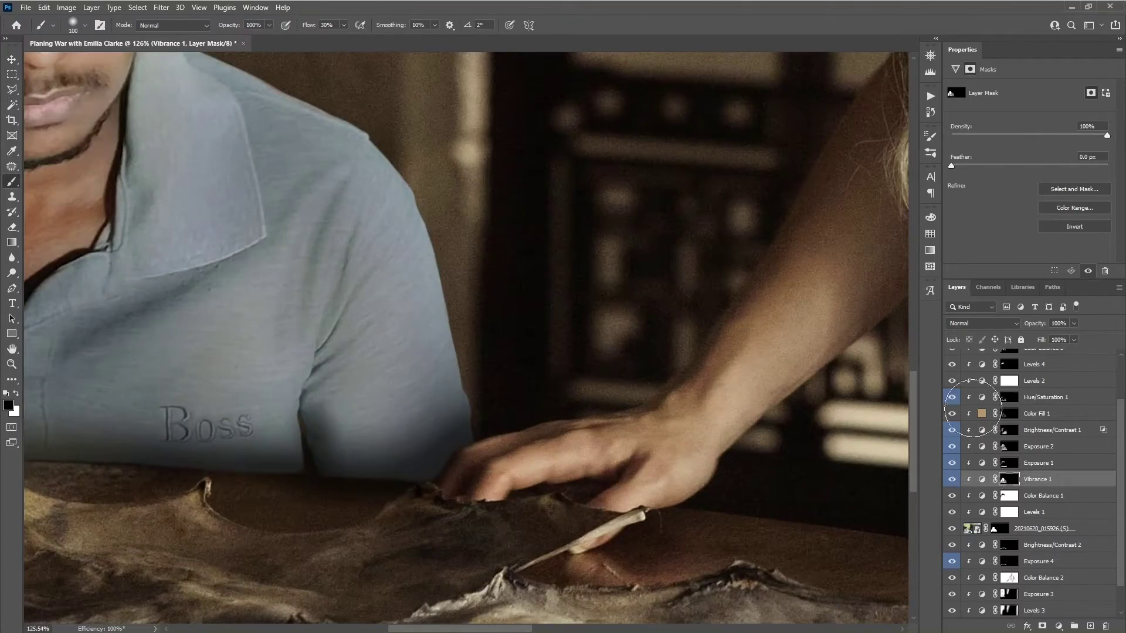
pyautogui.scroll(-4, 755, 328)
# Step: Add a clipped Levels 6 layer, invert its mask, and paint it over the woman's face
pyautogui.rightClick(1050, 544)
pyautogui.press('Escape')
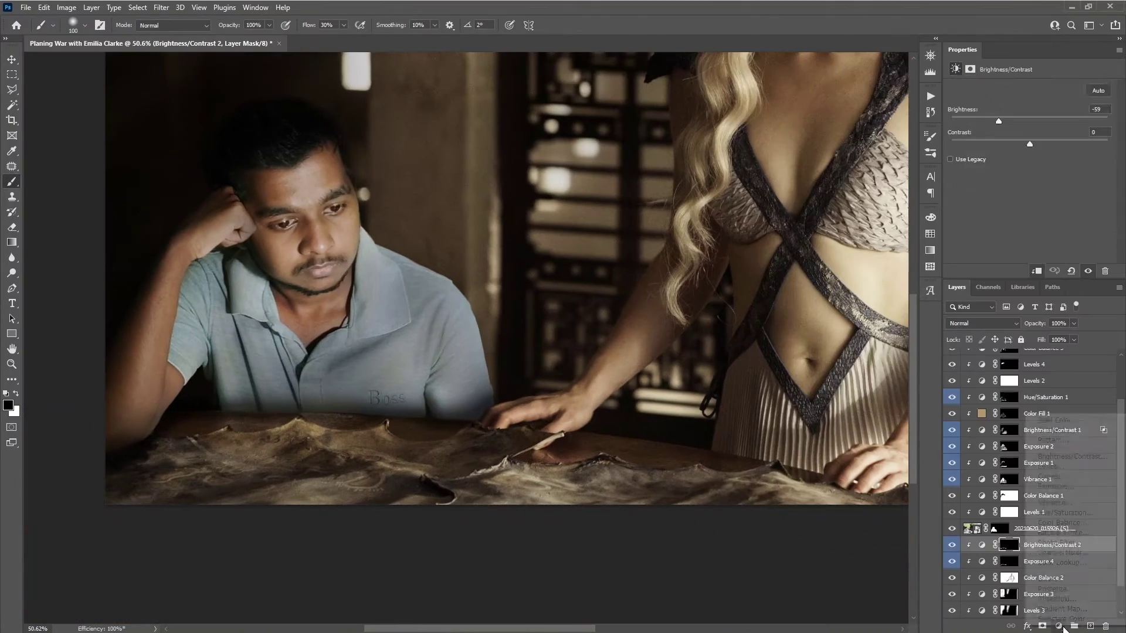
pyautogui.scroll(3, 469, 338)
pyautogui.scroll(-4, 469, 338)
pyautogui.hotkey('ctrl', 'i')
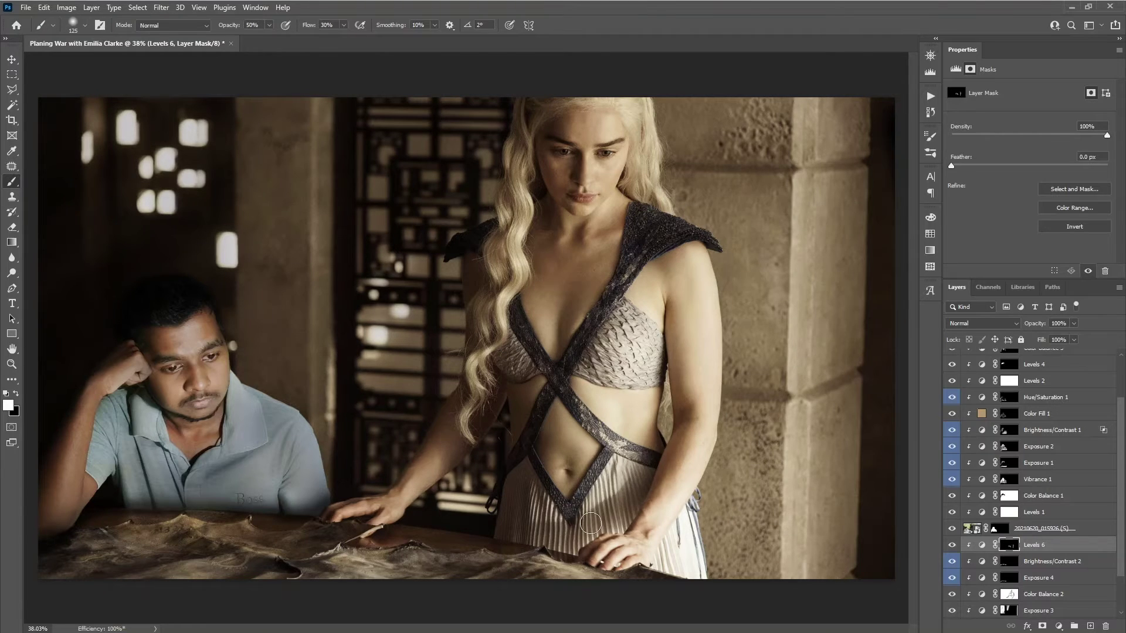
pyautogui.press('0')
pyautogui.scroll(2, 590, 524)
pyautogui.scroll(3, 565, 457)
pyautogui.scroll(2, 587, 381)
pyautogui.scroll(2, 620, 311)
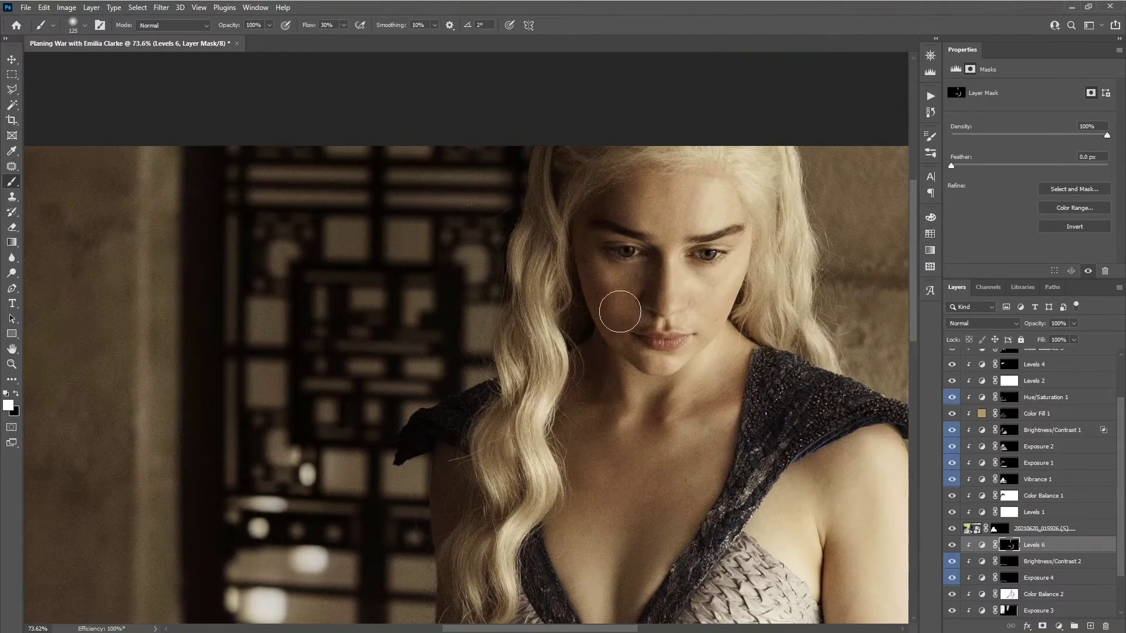
pyautogui.scroll(-2, 620, 312)
pyautogui.scroll(-1, 512, 352)
pyautogui.scroll(-1, 601, 434)
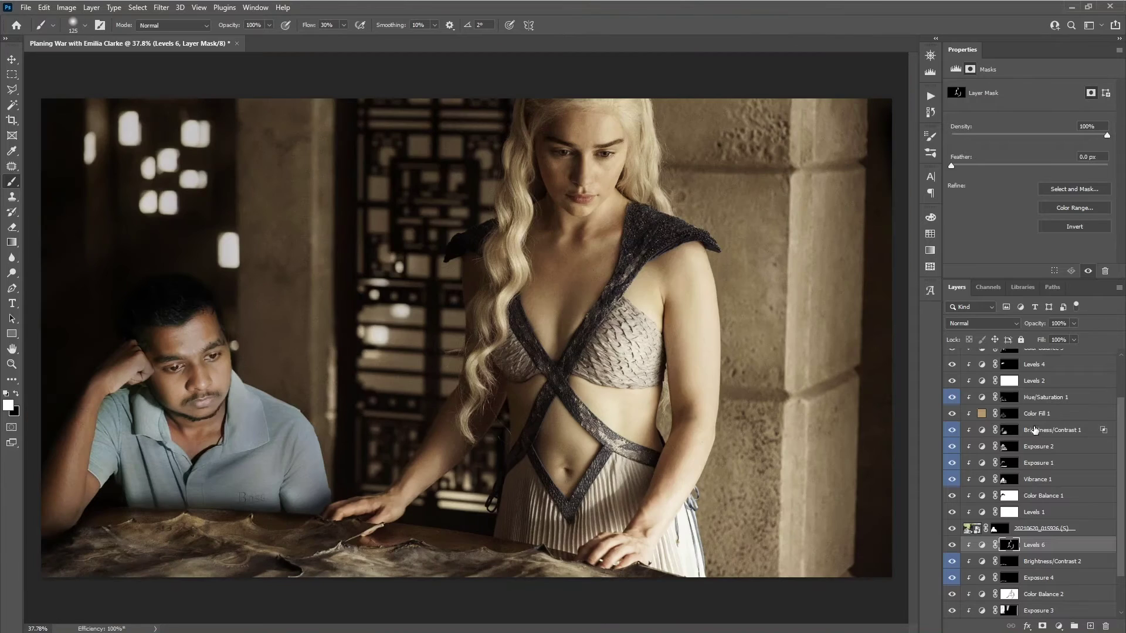
pyautogui.scroll(2, 1055, 487)
# Step: Nudge the Vibrance 1 amount and add a Hue/Saturation adjustment layer
pyautogui.click(1078, 541)
pyautogui.moveTo(1037, 100)
pyautogui.mouseDown()
pyautogui.moveTo(1027, 101)
pyautogui.moveTo(1116, 133)
pyautogui.mouseUp()
pyautogui.click(1049, 357)
pyautogui.click(1059, 626)
# Step: Clip a roughly +180 hue shift to the man and mask it so his shirt turns paler blue-grey
pyautogui.click(1062, 515)
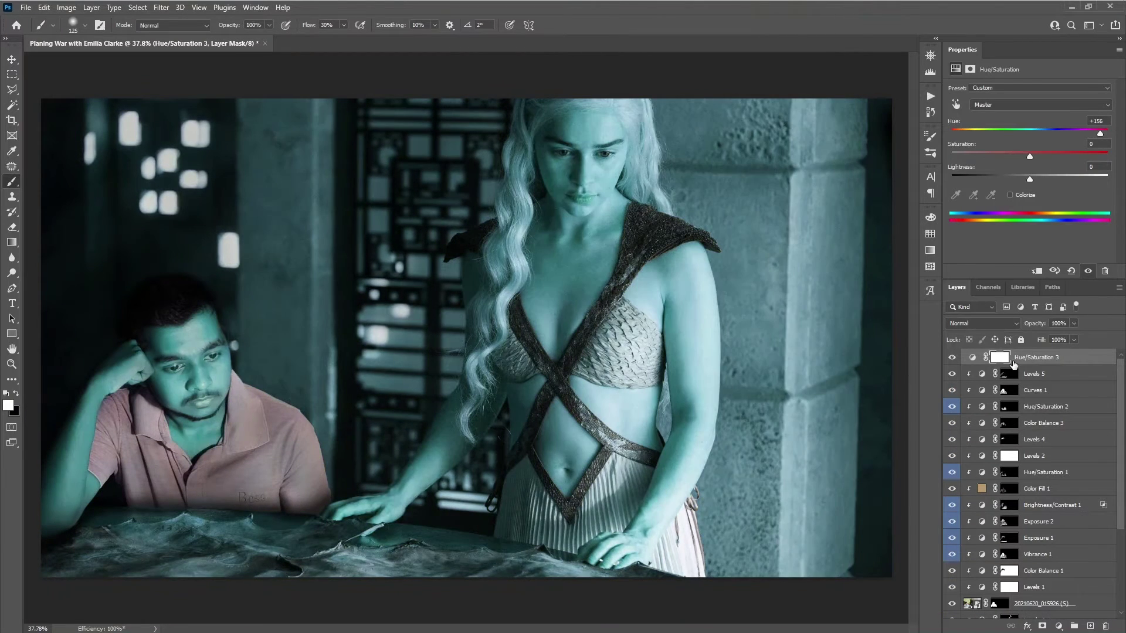
pyautogui.click(1037, 271)
pyautogui.hotkey('ctrl', 'i')
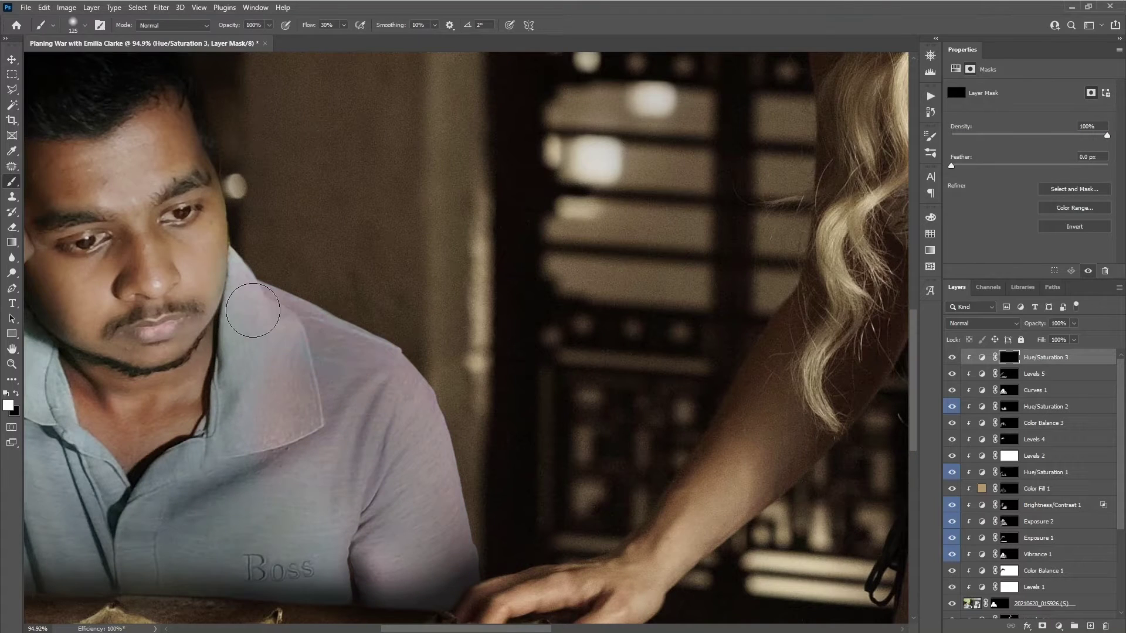
pyautogui.moveTo(484, 222); pyautogui.dragTo(680, 47)
pyautogui.click(982, 357)
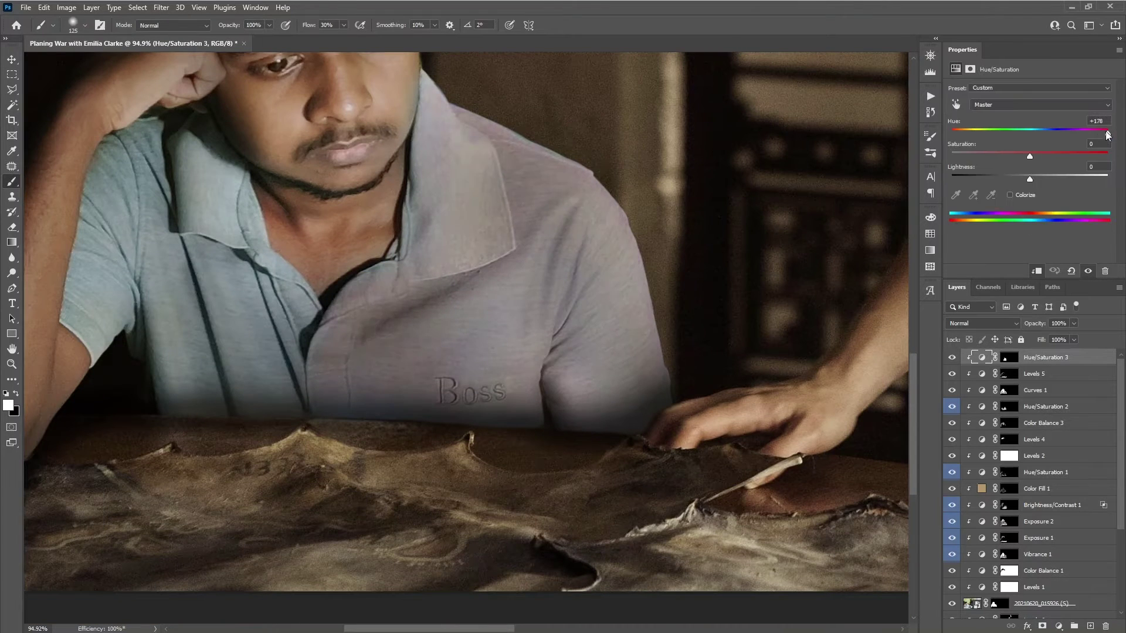
pyautogui.scroll(4, 528, 216)
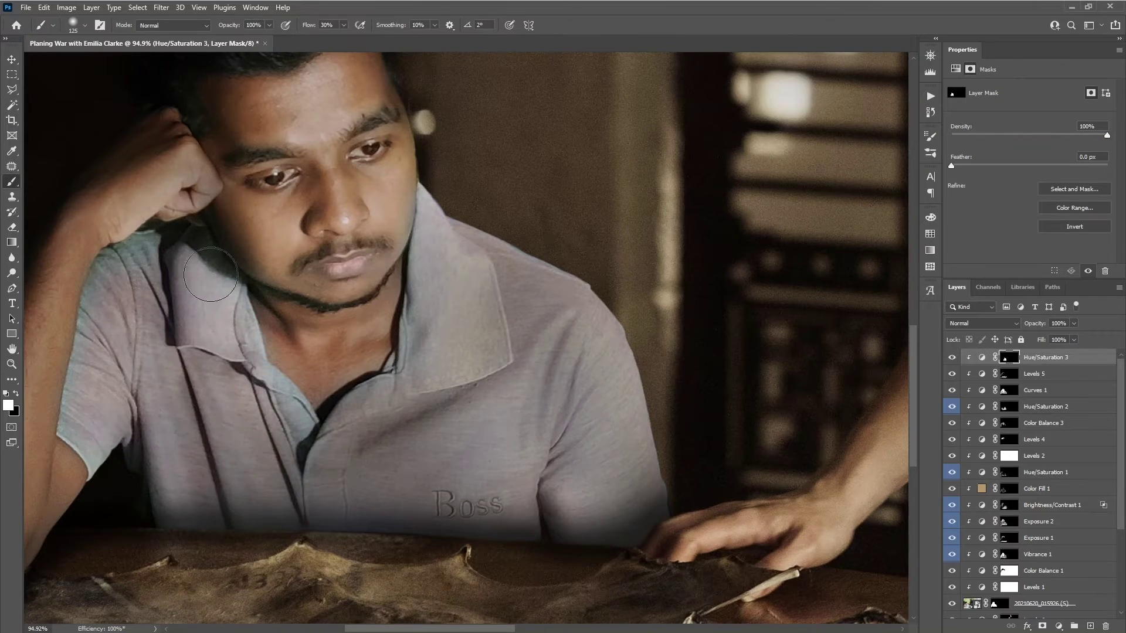
pyautogui.hotkey('ctrl', '0')
pyautogui.click(981, 357)
pyautogui.moveTo(1054, 128)
pyautogui.mouseDown()
pyautogui.moveTo(1108, 130)
pyautogui.moveTo(1031, 134)
pyautogui.mouseUp()
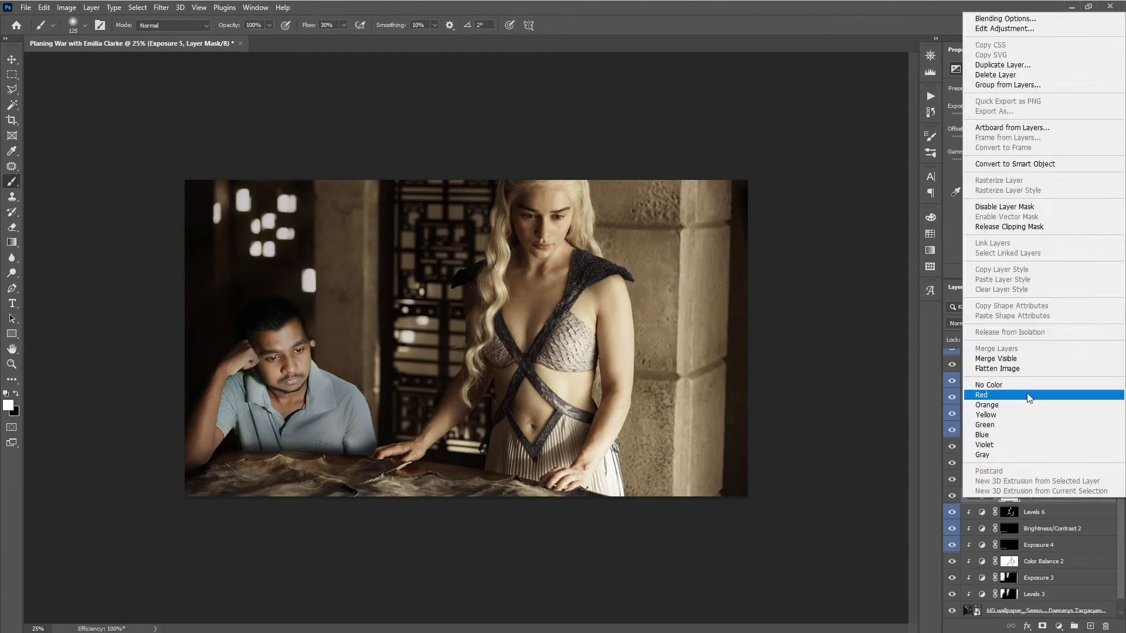
# Step: Add a tan Color Fill 2 layer, paint it onto the table through an inverted mask, at 28% opacity
pyautogui.moveTo(1031, 117); pyautogui.dragTo(1008, 117)
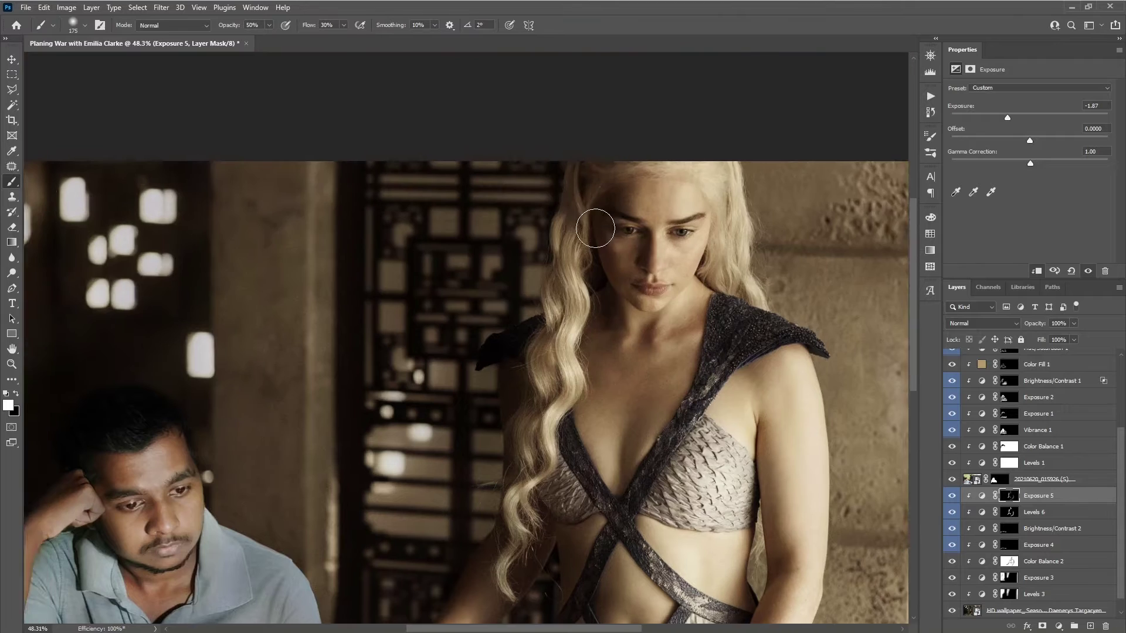
pyautogui.moveTo(415, 505); pyautogui.dragTo(505, 540)
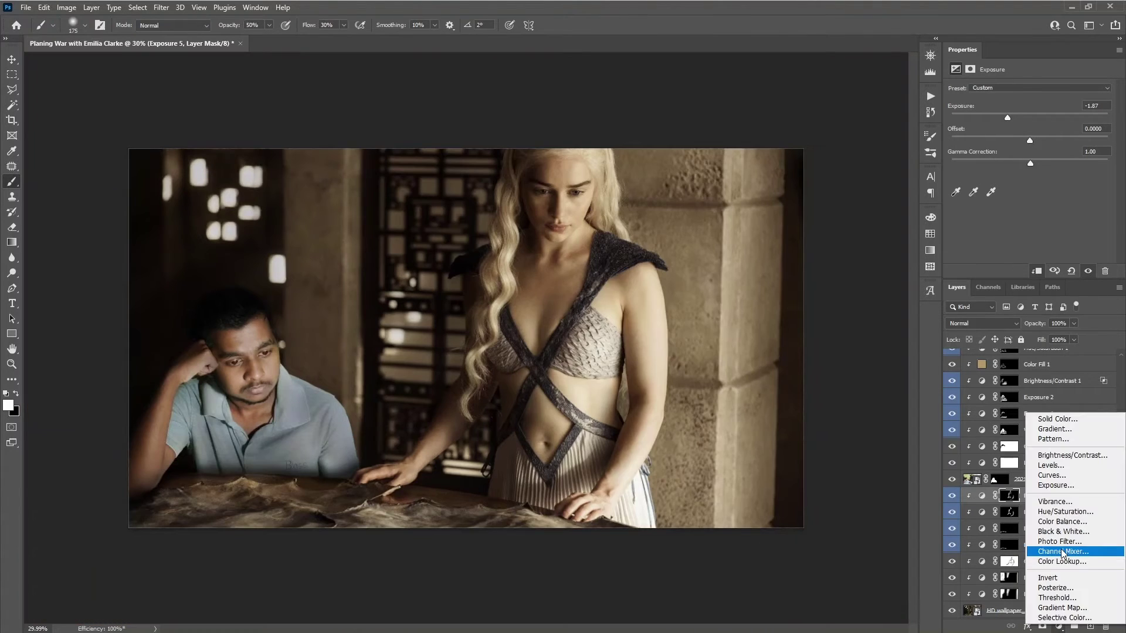
pyautogui.click(1041, 494)
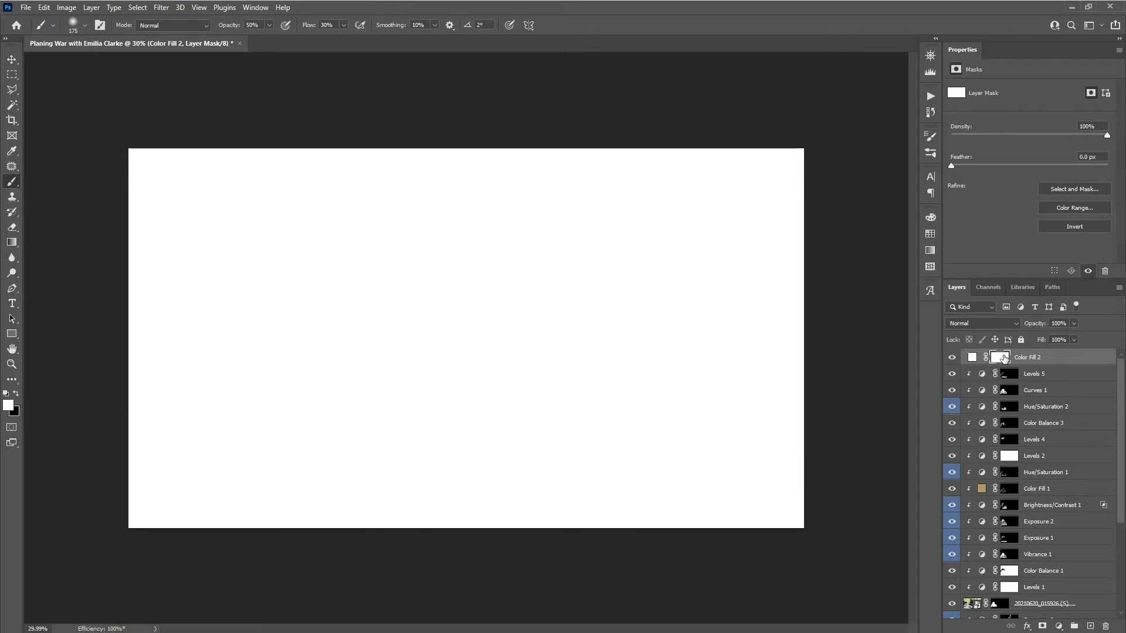
pyautogui.press('Return')
pyautogui.press('b')
pyautogui.hotkey('ctrl', 'i')
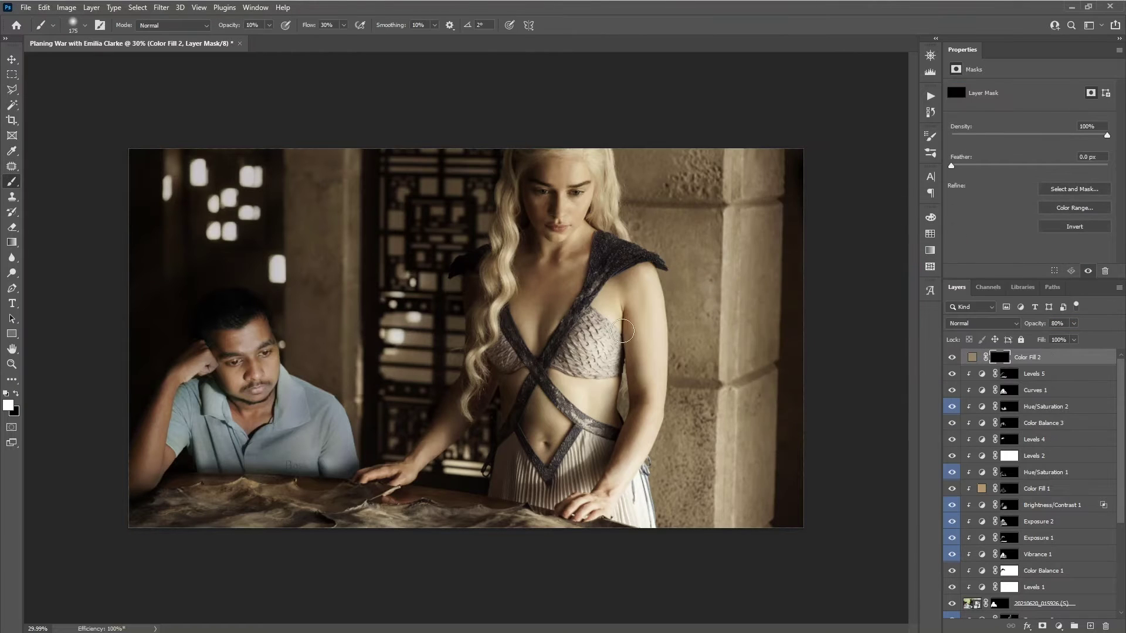
pyautogui.moveTo(457, 489); pyautogui.dragTo(138, 548)
pyautogui.press('x')
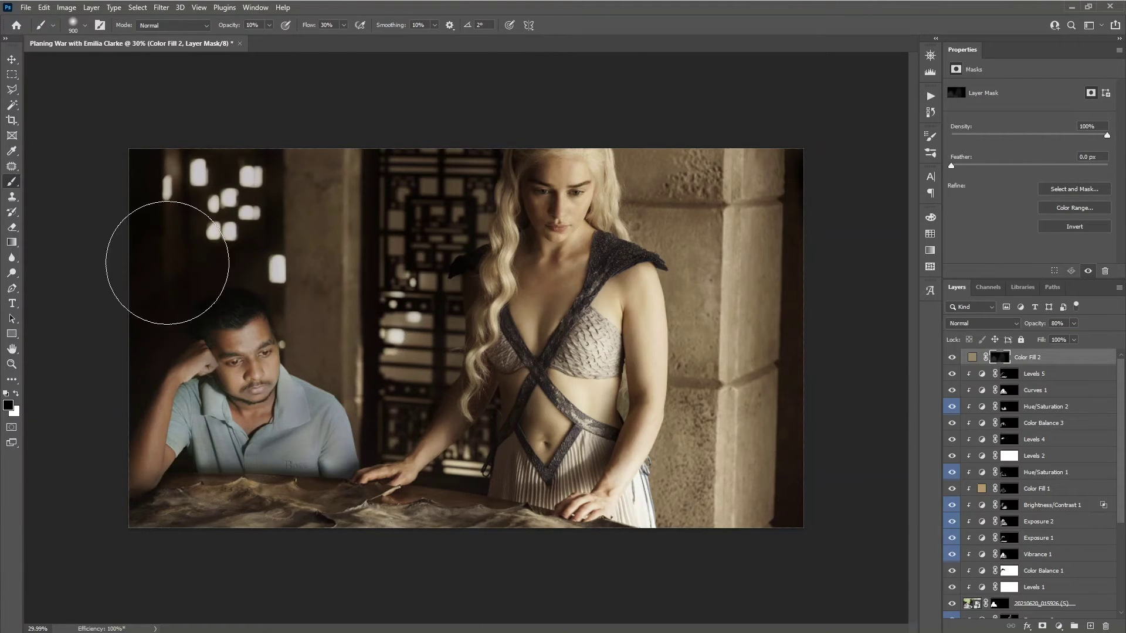
pyautogui.press('x')
pyautogui.press('[')
pyautogui.press('[')
pyautogui.press('[')
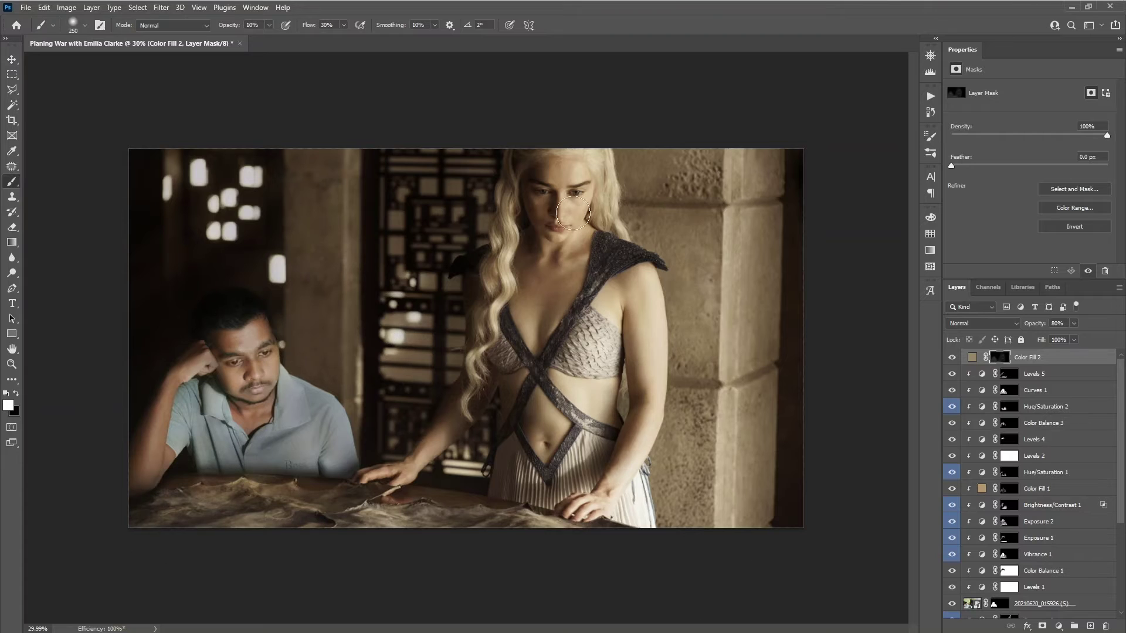
pyautogui.scroll(-1, 238, 503)
pyautogui.click(1074, 323)
pyautogui.moveTo(1077, 337); pyautogui.dragTo(1043, 339)
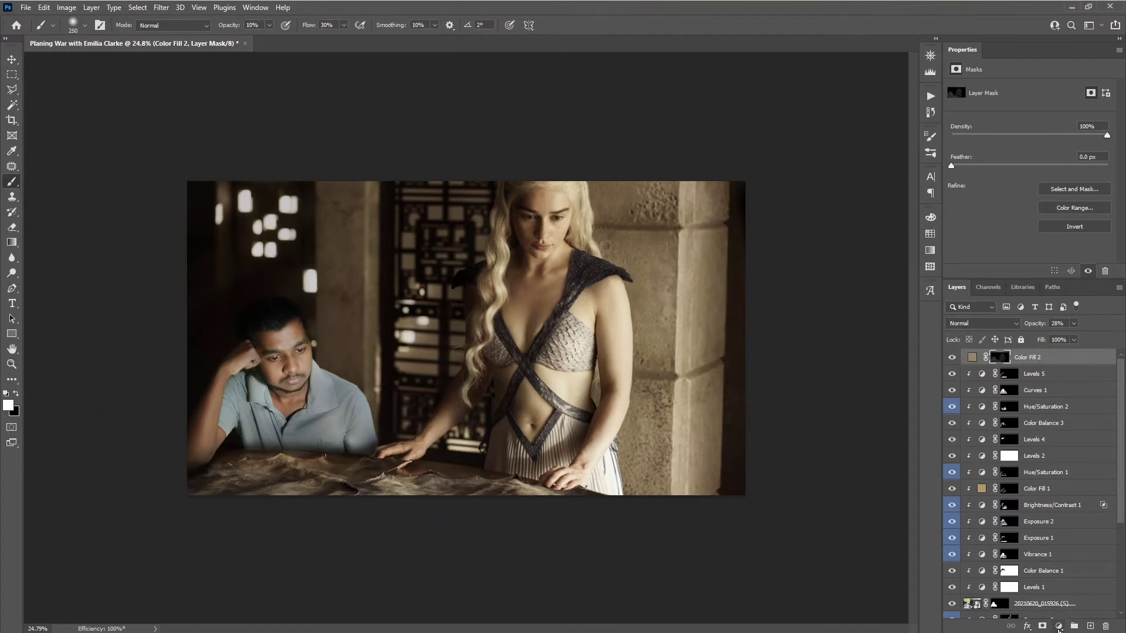
# Step: Add a Levels 7 layer, tweak its tones, and invert its mask to black for painting
pyautogui.click(1059, 626)
pyautogui.click(1079, 410)
pyautogui.moveTo(1043, 172); pyautogui.dragTo(1035, 171)
pyautogui.hotkey('ctrl', 'i')
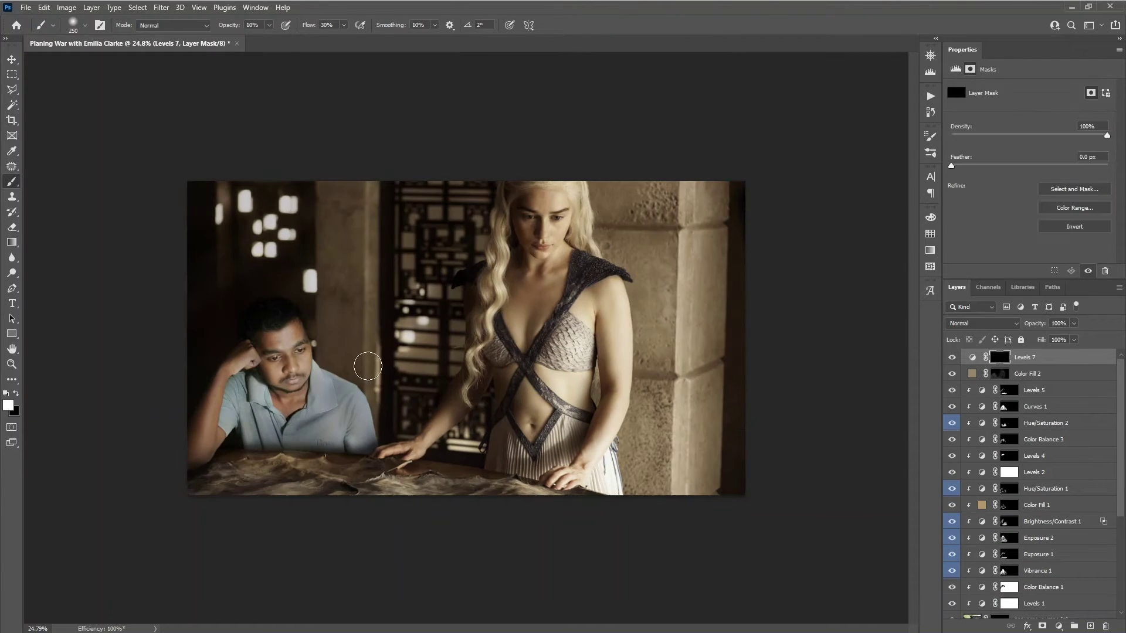
pyautogui.scroll(-1, 257, 486)
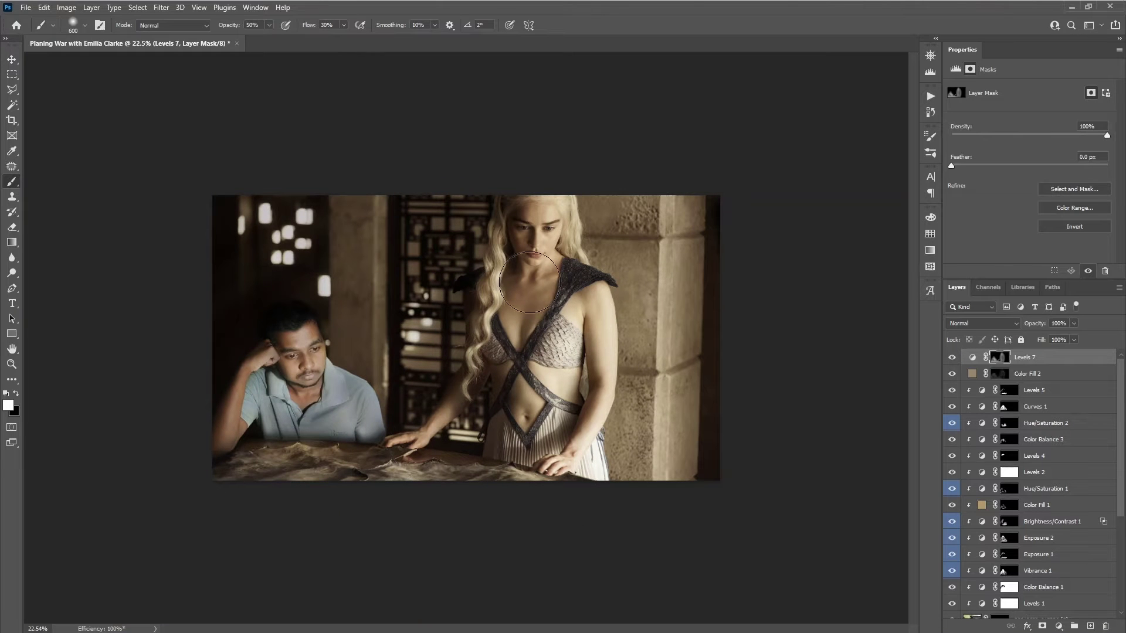
pyautogui.scroll(-2, 1032, 469)
pyautogui.click(1035, 538)
pyautogui.rightClick(340, 328)
pyautogui.scroll(5, 305, 346)
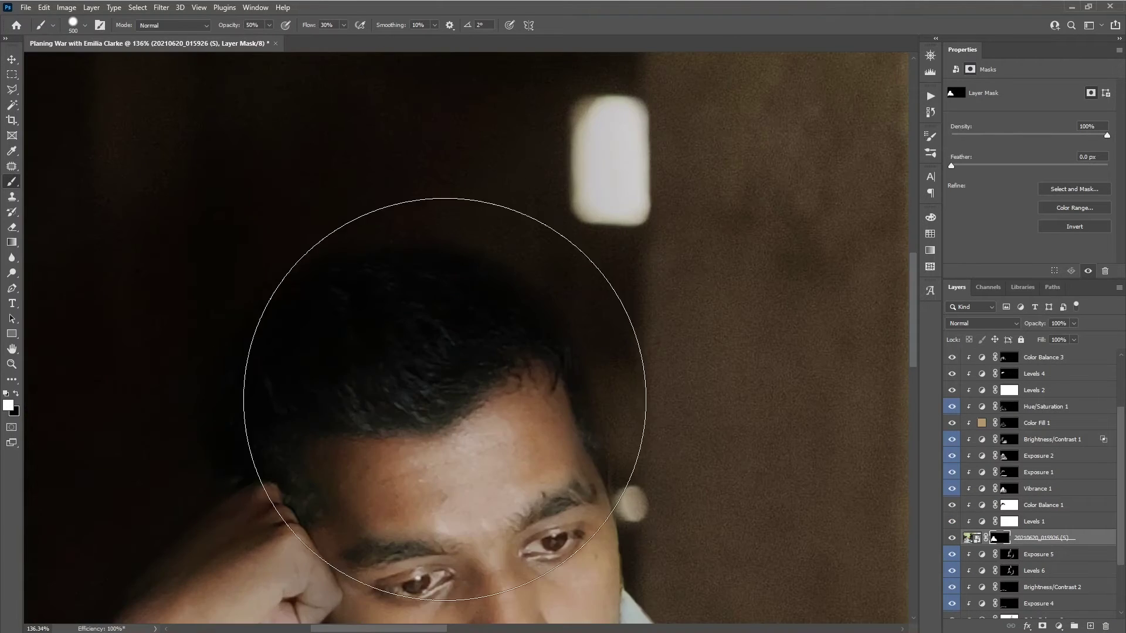
# Step: Apply Gaussian Add Noise at amount 4 to the man's photo layer
pyautogui.press('v')
pyautogui.click(161, 7)
pyautogui.click(328, 201)
pyautogui.scroll(3, 520, 314)
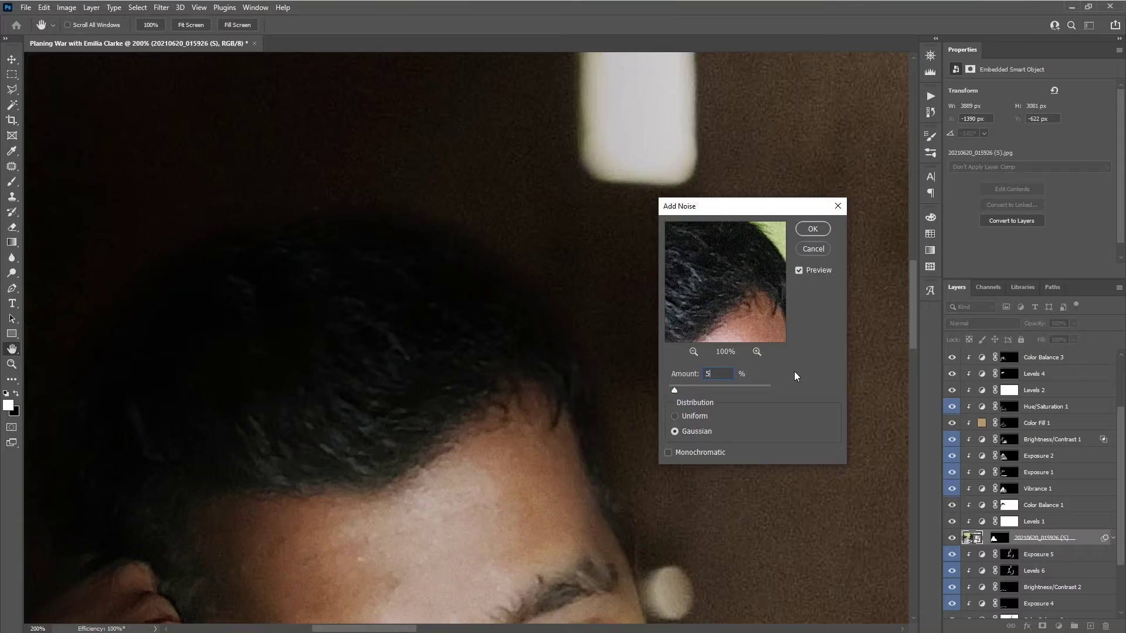
pyautogui.scroll(-1, 464, 412)
pyautogui.scroll(-1, 473, 407)
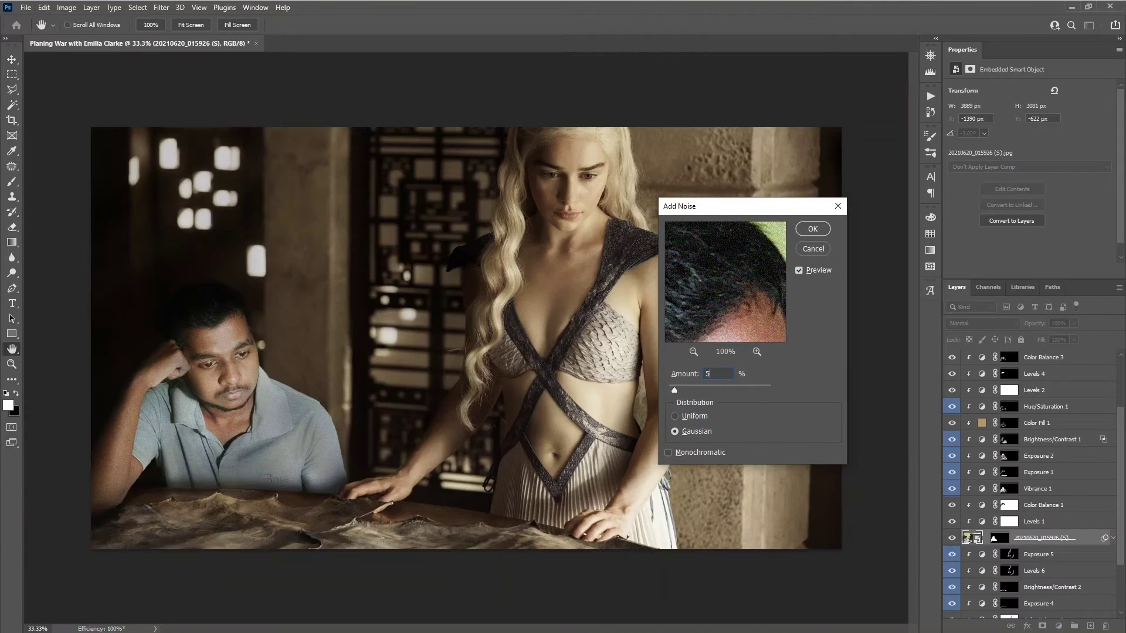
pyautogui.scroll(3, 197, 321)
pyautogui.press('Down')
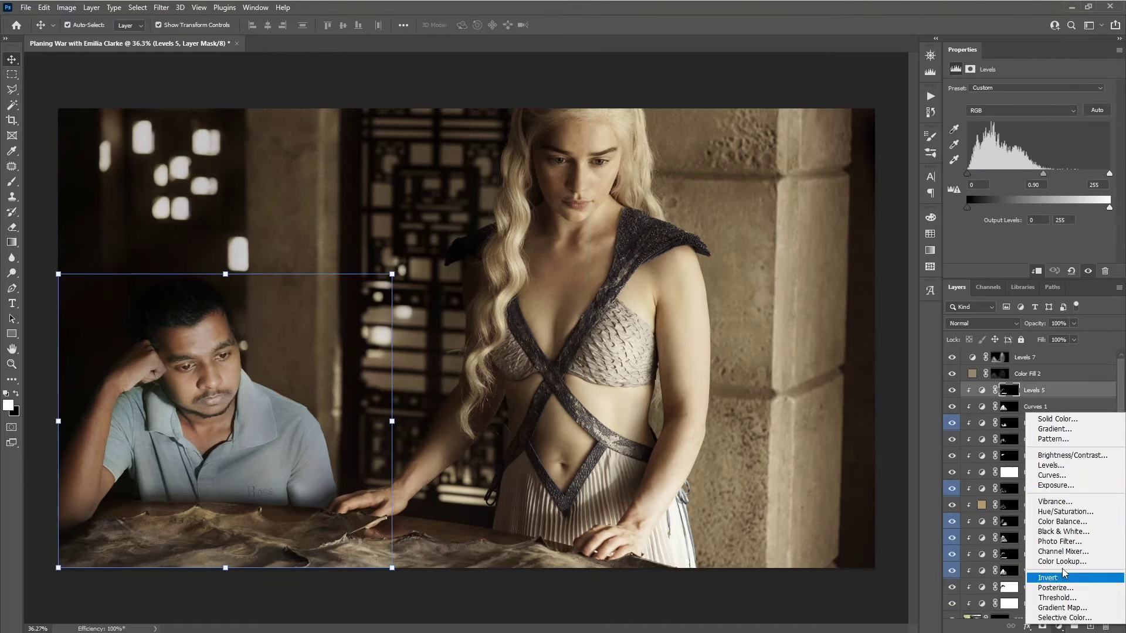
# Step: Add a darkening Curves layer with an inverted mask and paint the darkening into chosen areas
pyautogui.click(1052, 475)
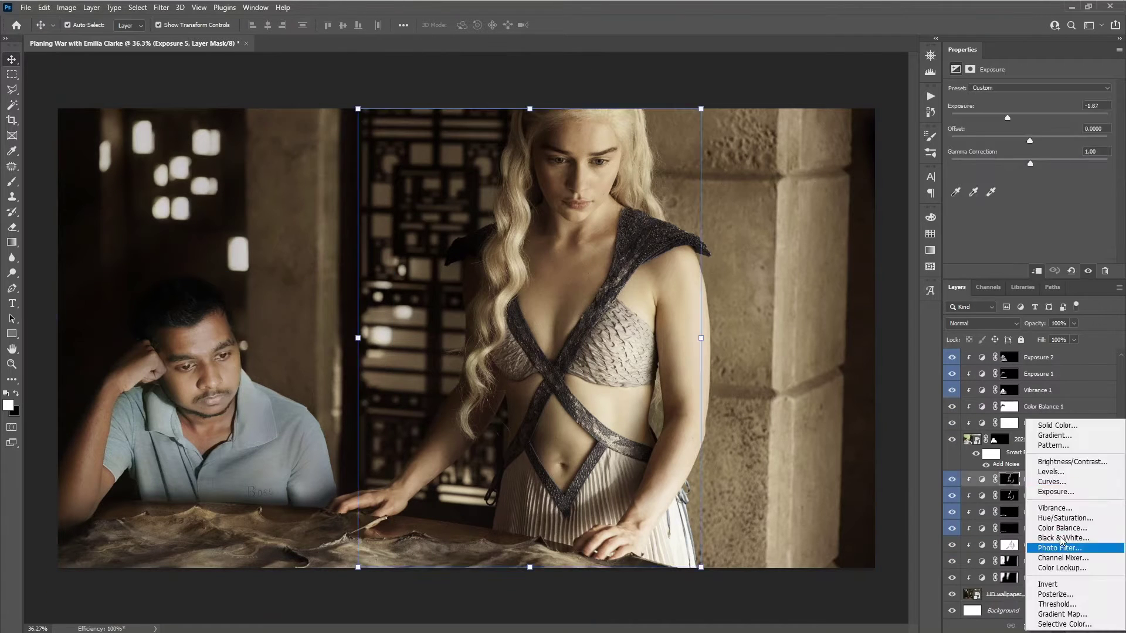
pyautogui.moveTo(1022, 200); pyautogui.dragTo(1028, 204)
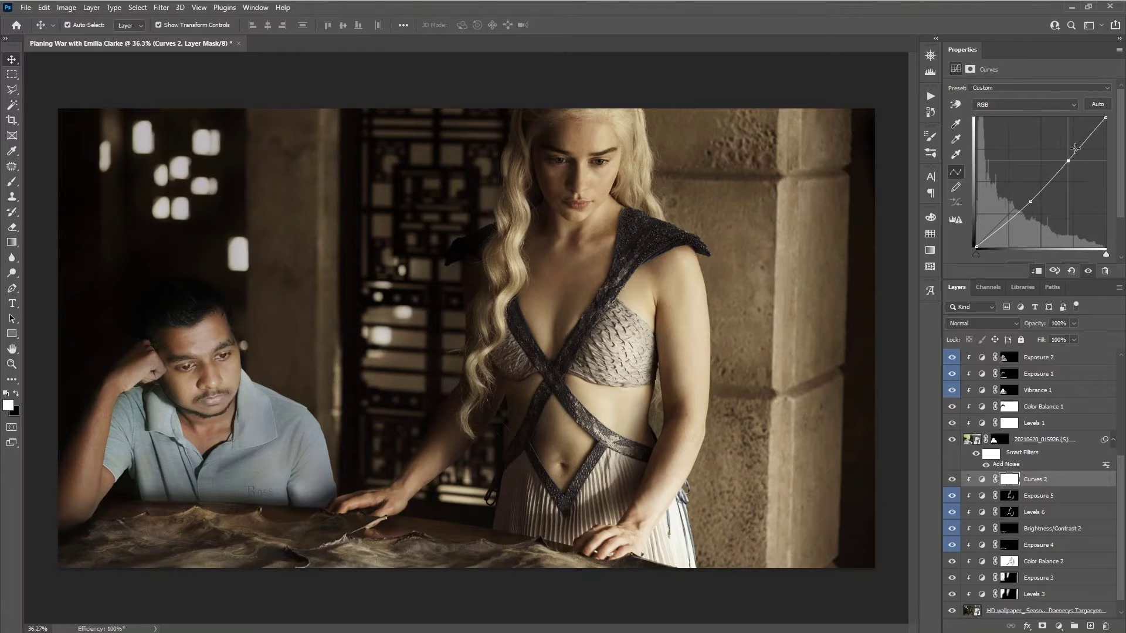
pyautogui.hotkey('ctrl', 'i')
pyautogui.press('b')
pyautogui.moveTo(557, 176); pyautogui.dragTo(439, 441)
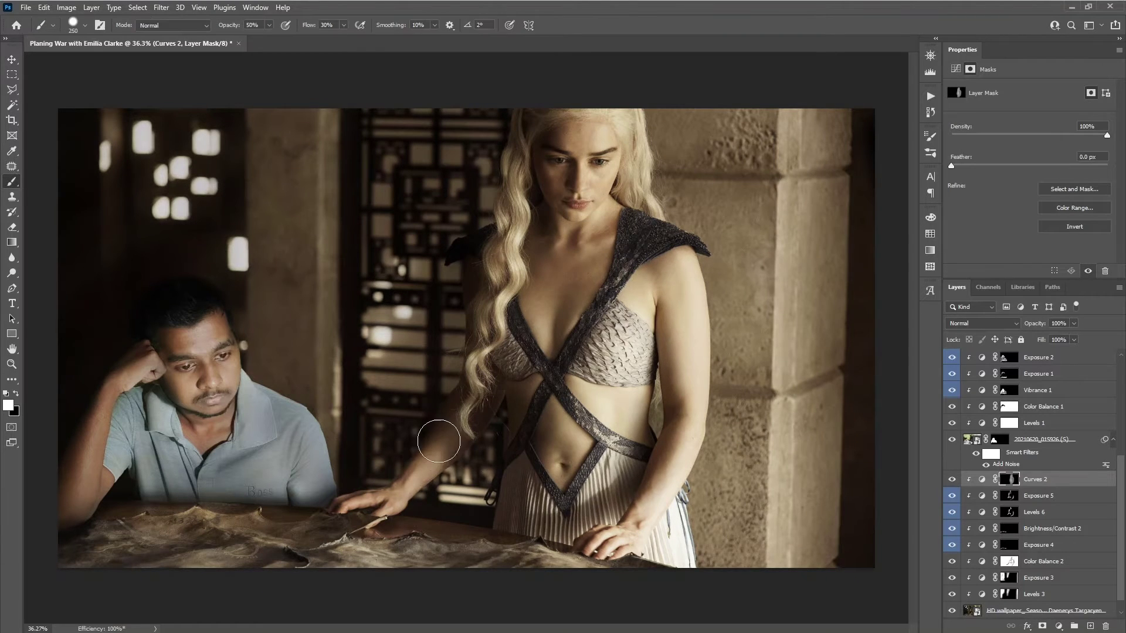
pyautogui.keyDown('alt'); pyautogui.scroll(-2, 532, 348); pyautogui.keyUp('alt')
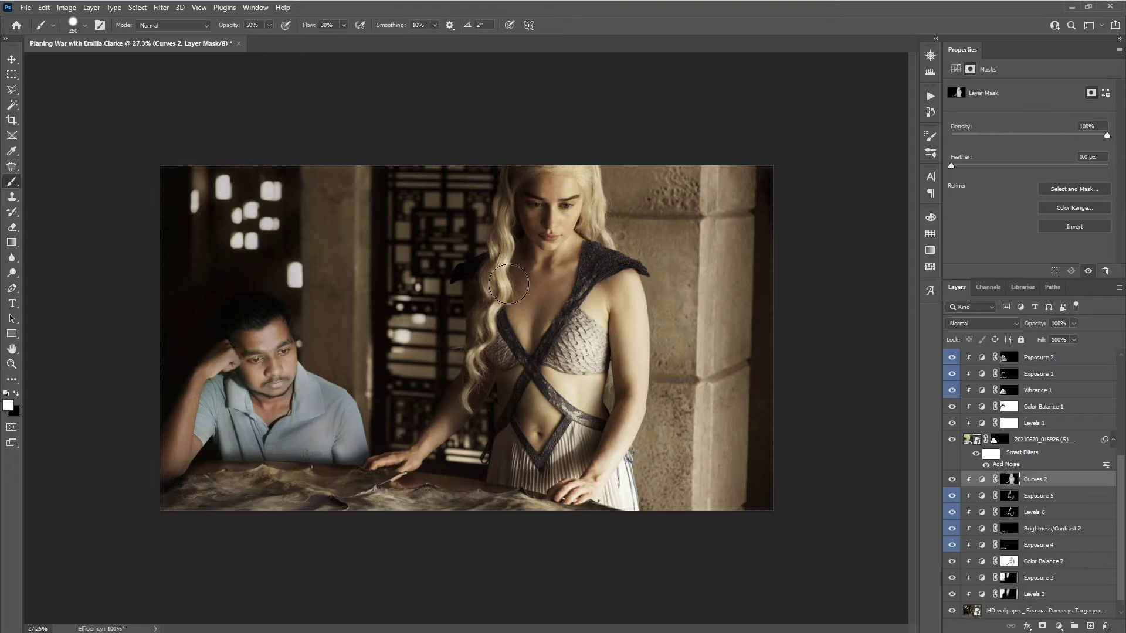
pyautogui.scroll(-1, 1053, 529)
pyautogui.scroll(6, 1053, 525)
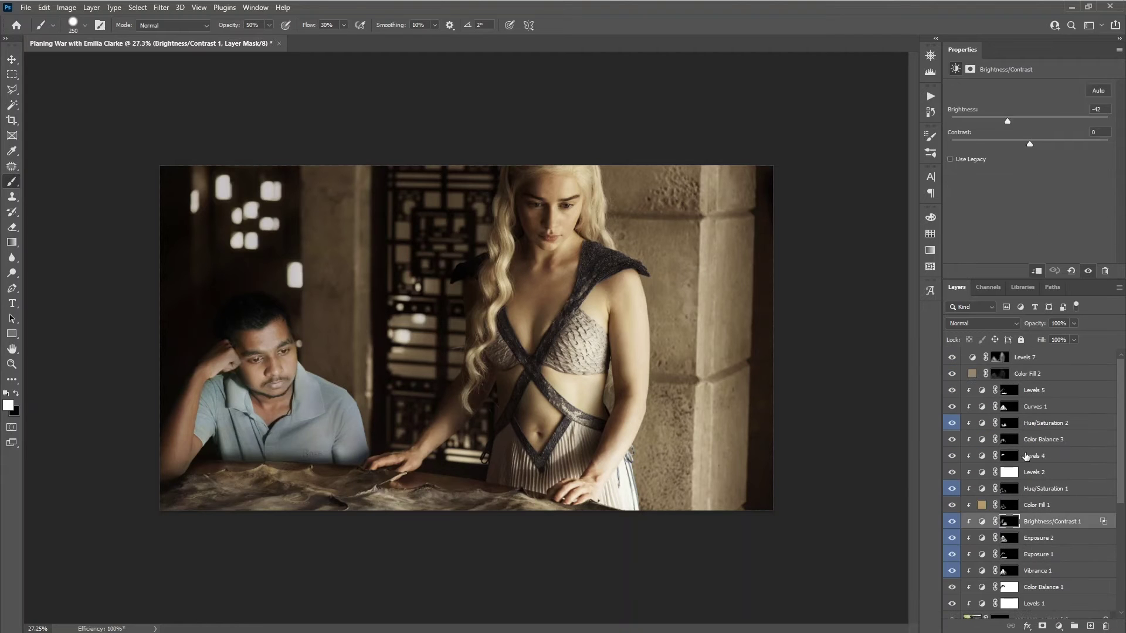
# Step: Paint the Color Fill 1 mask beside the man with a larger brush
pyautogui.click(1010, 505)
pyautogui.keyDown('alt'); pyautogui.scroll(3, 238, 349); pyautogui.keyUp('alt')
pyautogui.moveTo(364, 387); pyautogui.dragTo(616, 402)
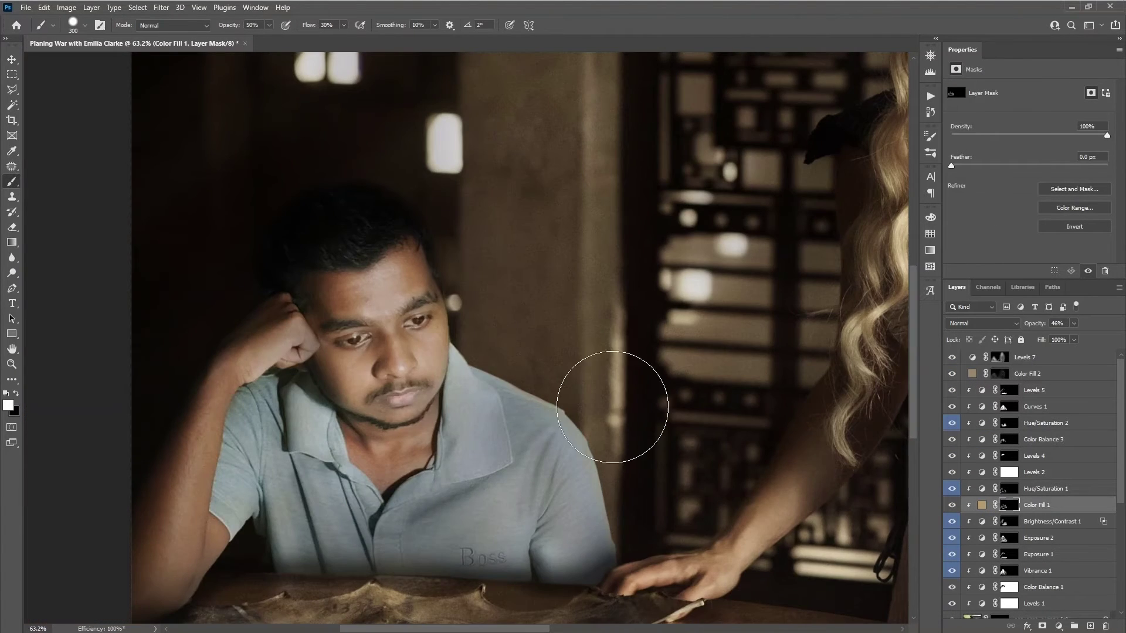
pyautogui.keyDown('alt'); pyautogui.scroll(-3, 352, 453); pyautogui.keyUp('alt')
pyautogui.hotkey('alt', ']')
pyautogui.keyDown('alt'); pyautogui.scroll(-1, 318, 505); pyautogui.keyUp('alt')
pyautogui.scroll(-1, 317, 506)
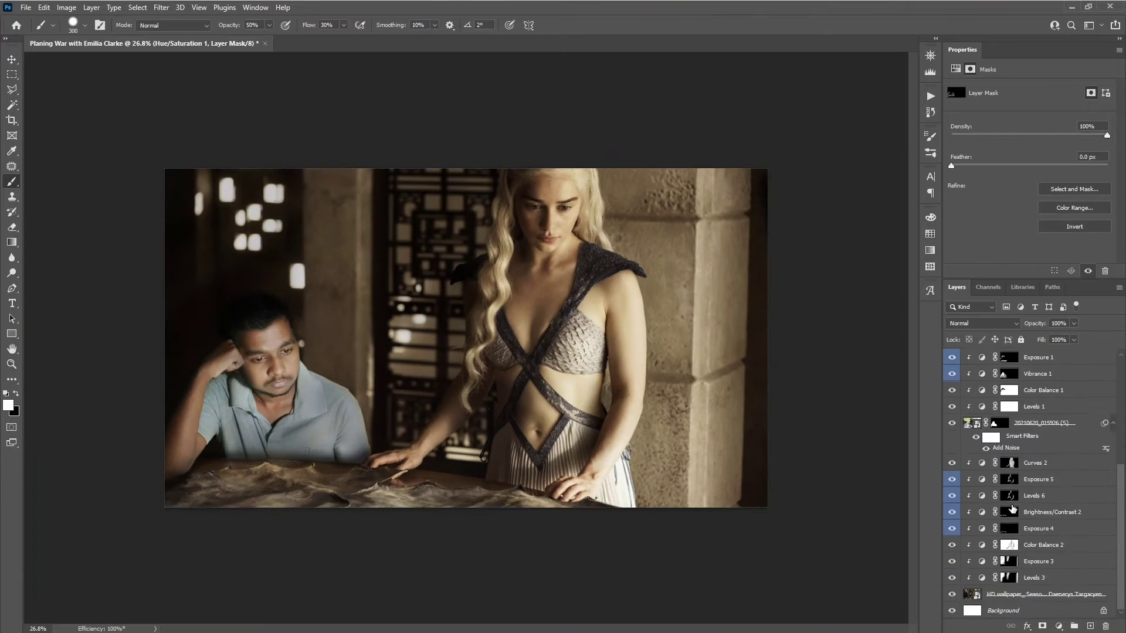
pyautogui.keyDown('alt'); pyautogui.scroll(3, 404, 399); pyautogui.keyUp('alt')
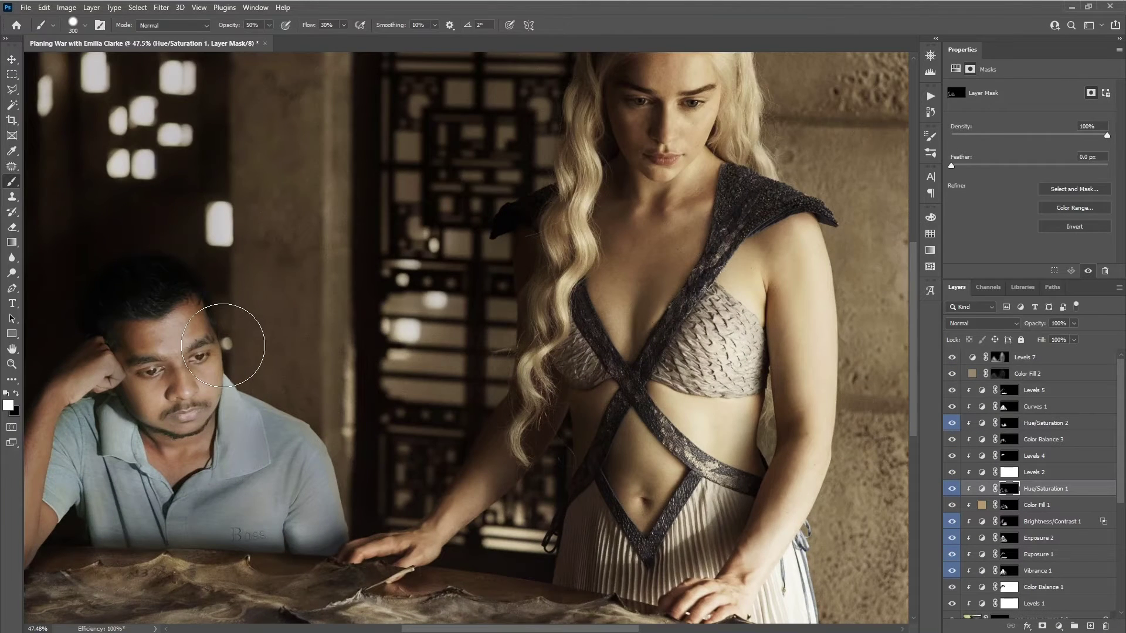
pyautogui.scroll(-2, 263, 349)
# Step: Add a clipped Hue/Saturation layer at lightness -9 with inverted mask, then another Hue/Saturation layer
pyautogui.click(1034, 389)
pyautogui.click(1058, 626)
pyautogui.click(985, 498)
pyautogui.moveTo(1029, 174); pyautogui.dragTo(1023, 181)
pyautogui.hotkey('ctrl', 'i')
pyautogui.keyDown('alt'); pyautogui.scroll(2, 369, 389); pyautogui.keyUp('alt')
pyautogui.keyDown('alt'); pyautogui.scroll(1, 368, 388); pyautogui.keyUp('alt')
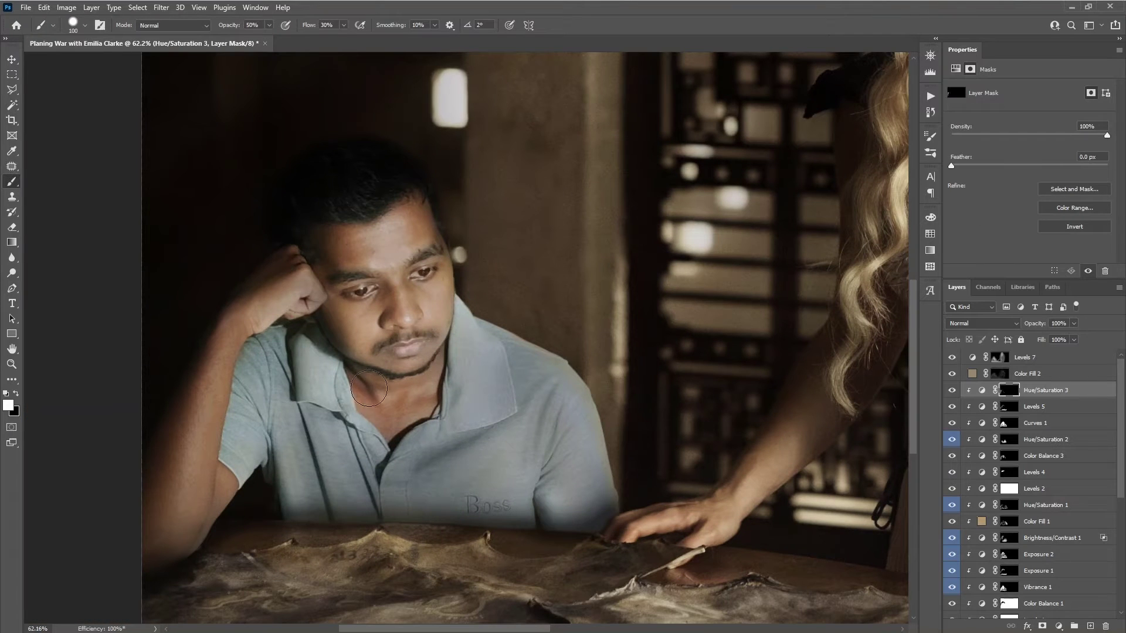
pyautogui.press(']')
pyautogui.press(']')
pyautogui.press(']')
pyautogui.keyDown('alt'); pyautogui.scroll(-1, 528, 528); pyautogui.keyUp('alt')
pyautogui.click(1058, 626)
pyautogui.click(985, 499)
# Step: Label the new adjustment layer red and invert its mask to black
pyautogui.rightClick(1050, 390)
pyautogui.click(938, 550)
pyautogui.hotkey('ctrl', 'i')
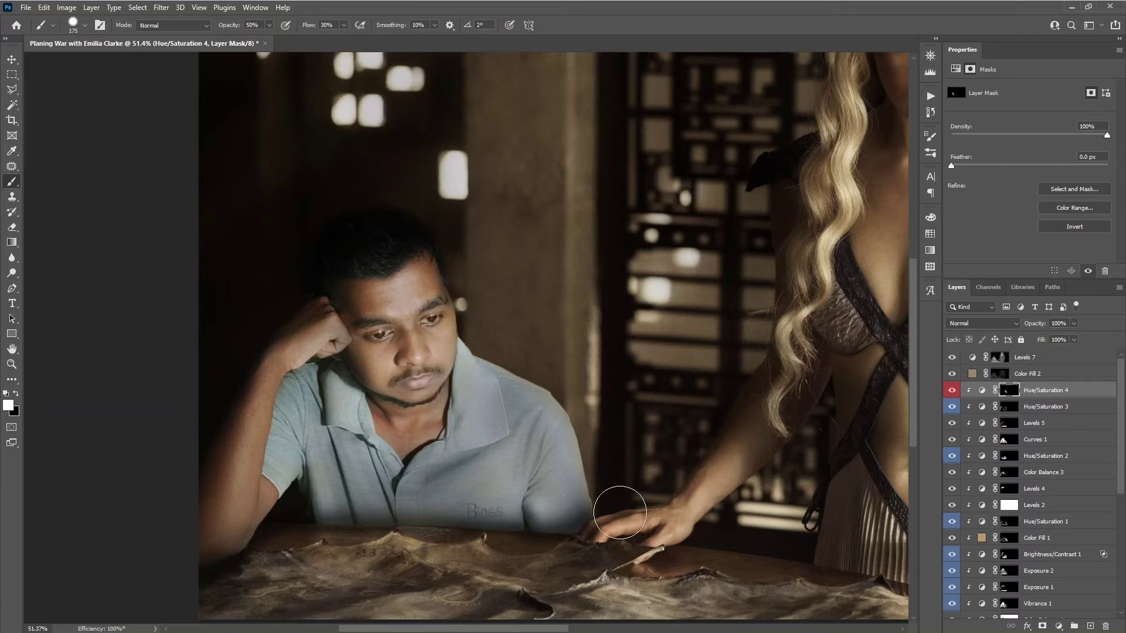
pyautogui.keyDown('alt'); pyautogui.scroll(2, 437, 478); pyautogui.keyUp('alt')
pyautogui.press('[')
pyautogui.press('[')
pyautogui.press('[')
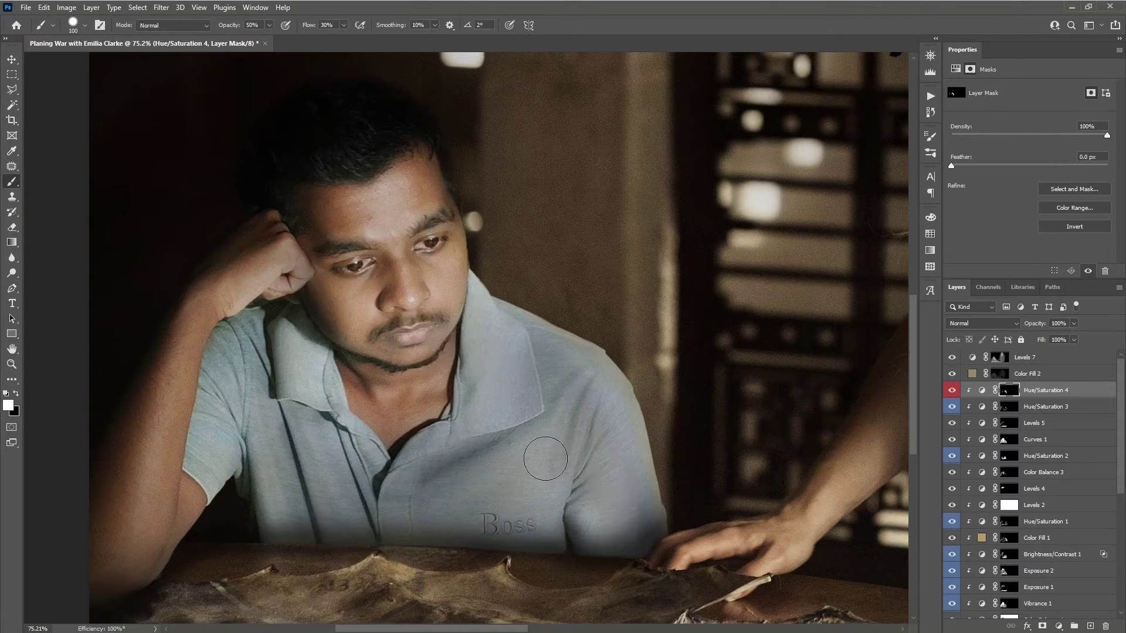
pyautogui.keyDown('alt'); pyautogui.scroll(-1, 509, 324); pyautogui.keyUp('alt')
# Step: Add a Brightness/Contrast layer at brightness 35 with its mask inverted to black
pyautogui.click(1058, 626)
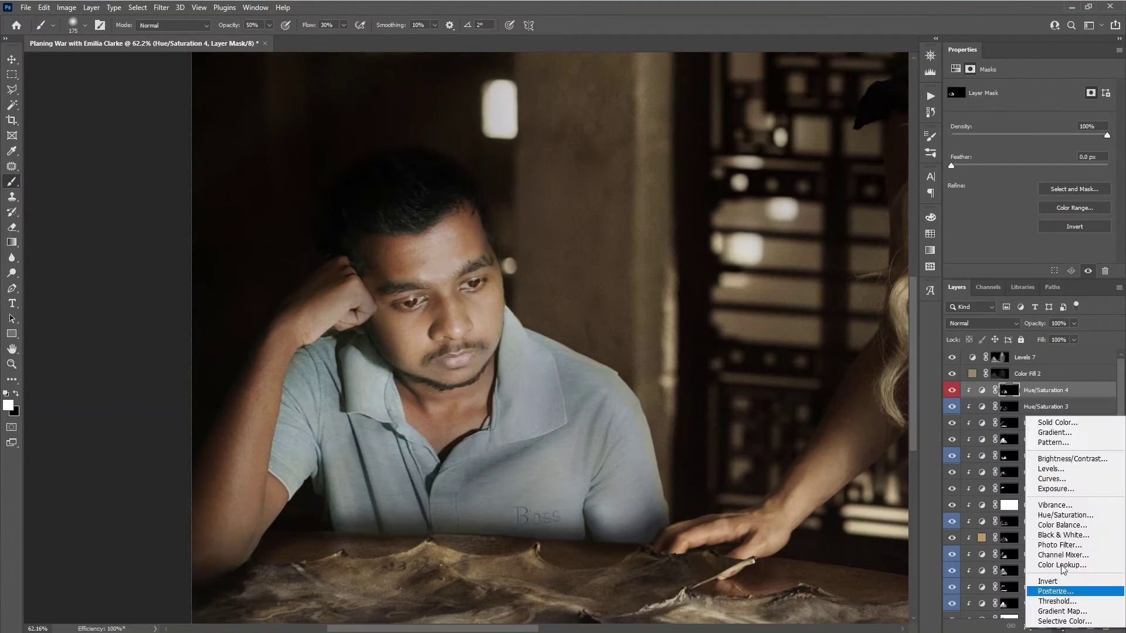
pyautogui.click(1049, 391)
pyautogui.keyDown('alt'); pyautogui.scroll(-1, 509, 324); pyautogui.keyUp('alt')
pyautogui.moveTo(1030, 116); pyautogui.dragTo(1047, 117)
pyautogui.hotkey('ctrl', 'i')
pyautogui.keyDown('alt'); pyautogui.scroll(4, 659, 436); pyautogui.keyUp('alt')
pyautogui.scroll(-1, 616, 359)
pyautogui.keyDown('alt'); pyautogui.scroll(-2, 389, 427); pyautogui.keyUp('alt')
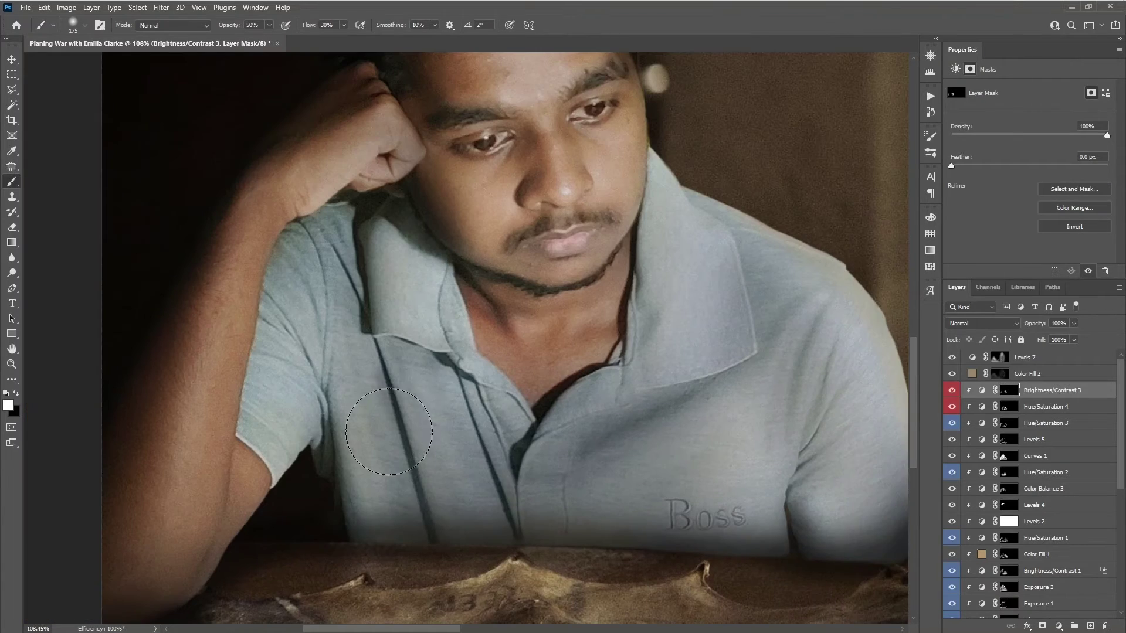
pyautogui.keyDown('alt'); pyautogui.scroll(-1, 414, 390); pyautogui.keyUp('alt')
pyautogui.press('[')
pyautogui.press('[')
pyautogui.press('[')
pyautogui.hotkey('ctrl', '0')
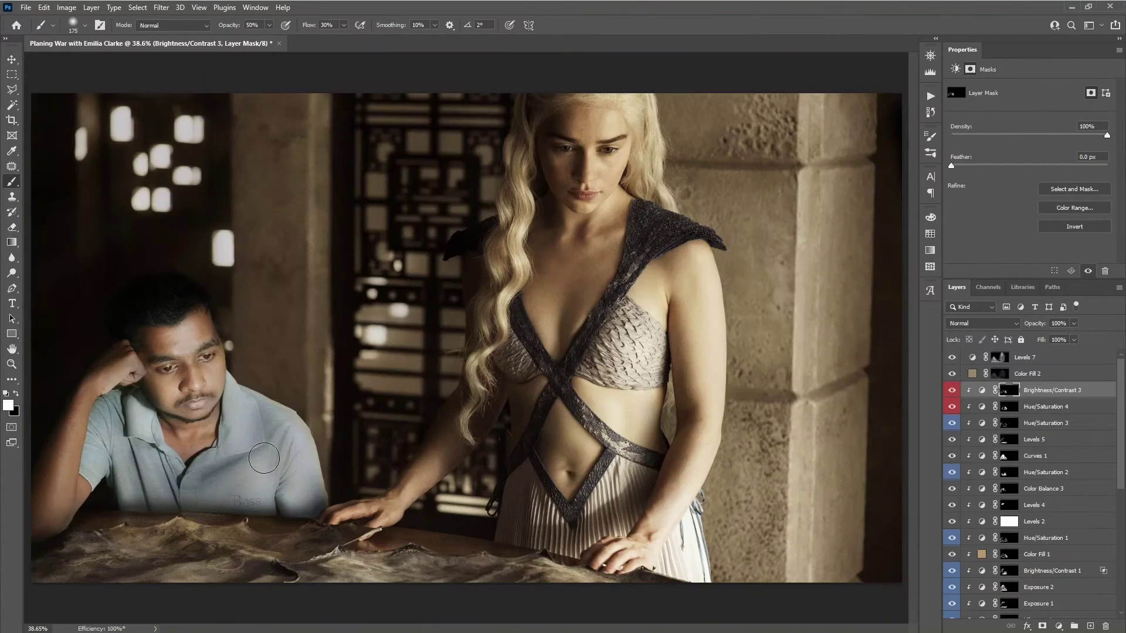
# Step: Add another Brightness/Contrast layer and set up black and white brushes near the man's shoulder
pyautogui.click(1059, 626)
pyautogui.click(1037, 440)
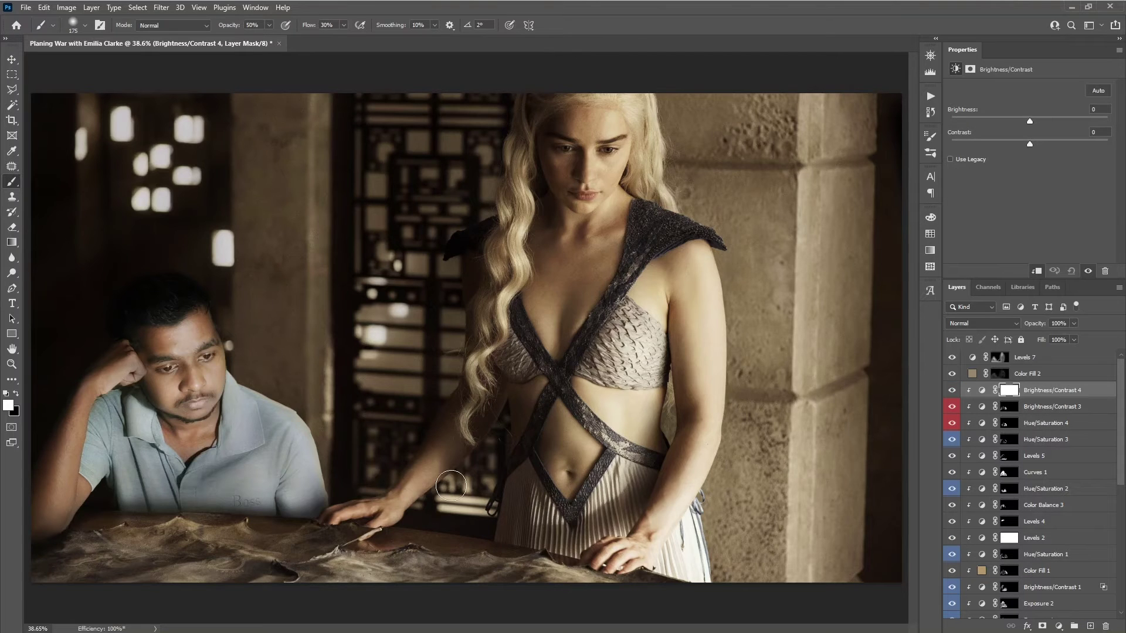
pyautogui.keyDown('alt'); pyautogui.scroll(3, 297, 469); pyautogui.keyUp('alt')
pyautogui.hotkey('alt', '[')
pyautogui.press('x')
pyautogui.hotkey('alt', '[')
pyautogui.press('0')
pyautogui.hotkey('alt', ']')
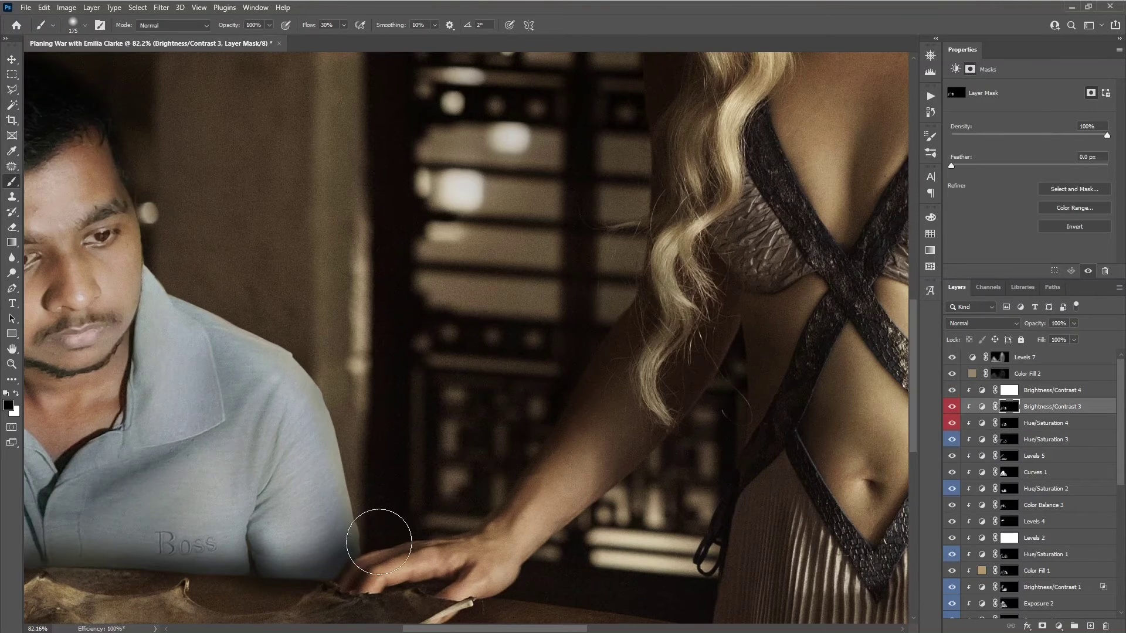
pyautogui.moveTo(377, 473); pyautogui.dragTo(415, 397)
pyautogui.press('x')
pyautogui.hotkey('alt', '[')
pyautogui.hotkey('alt', '[')
pyautogui.hotkey('alt', '[')
pyautogui.press('5')
# Step: Refine the Vibrance 1, Exposure 1, Exposure 2 and Brightness/Contrast 1 masks on the man
pyautogui.press('[')
pyautogui.press('[')
pyautogui.press('[')
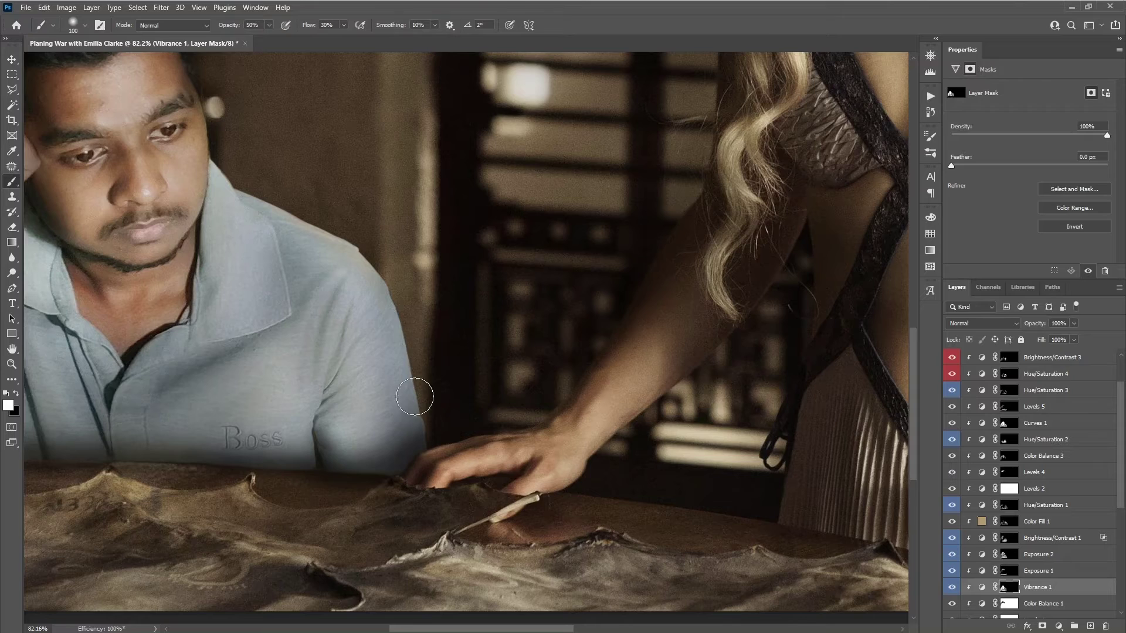
pyautogui.hotkey('alt', ']')
pyautogui.keyDown('alt'); pyautogui.scroll(-1, 434, 308); pyautogui.keyUp('alt')
pyautogui.hotkey('alt', ']')
pyautogui.hotkey('alt', ']')
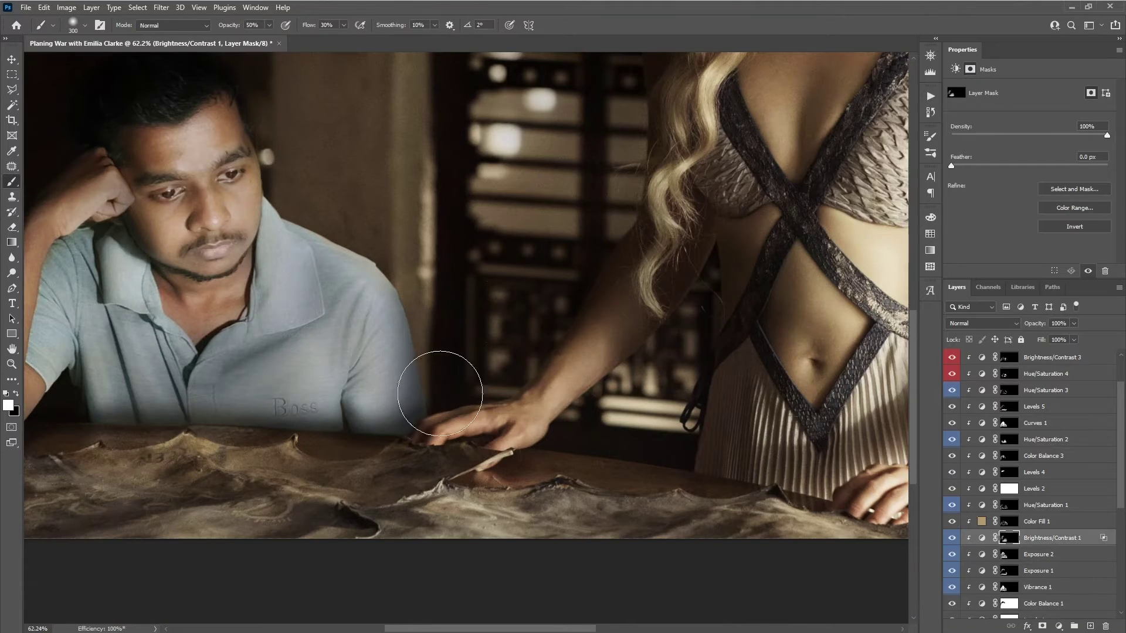
pyautogui.keyDown('alt'); pyautogui.scroll(-2, 440, 390); pyautogui.keyUp('alt')
pyautogui.hotkey('alt', '[')
pyautogui.hotkey('alt', '[')
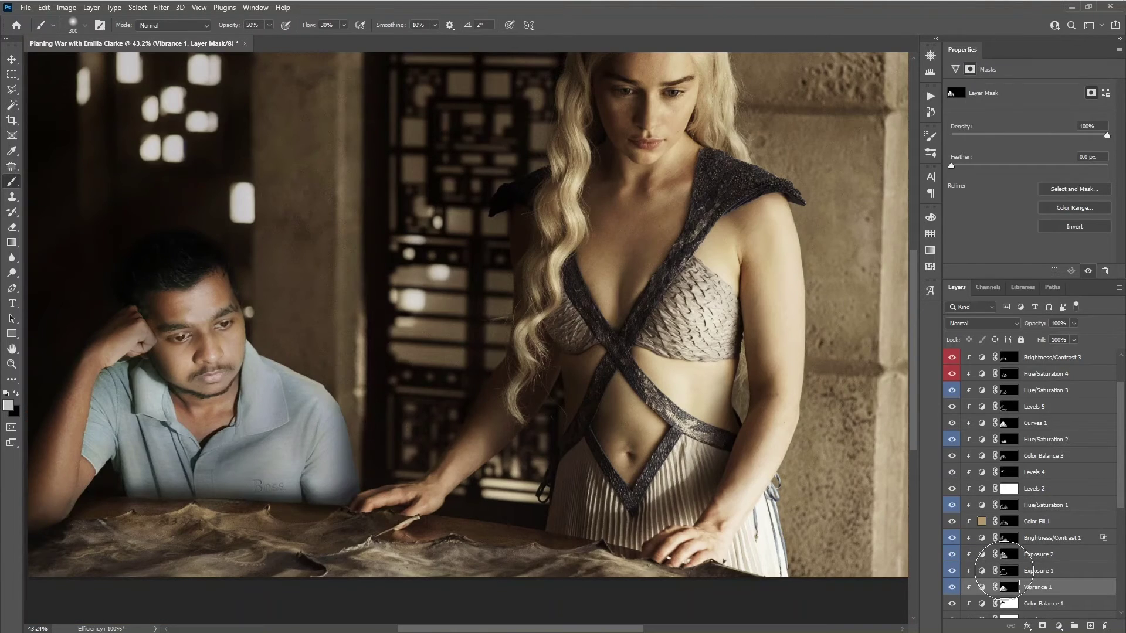
pyautogui.hotkey('alt', '[')
pyautogui.hotkey('alt', '[')
pyautogui.hotkey('alt', ']')
pyautogui.hotkey('alt', ']')
pyautogui.hotkey('alt', ']')
pyautogui.hotkey('alt', ']')
pyautogui.hotkey('alt', ']')
pyautogui.hotkey('alt', ']')
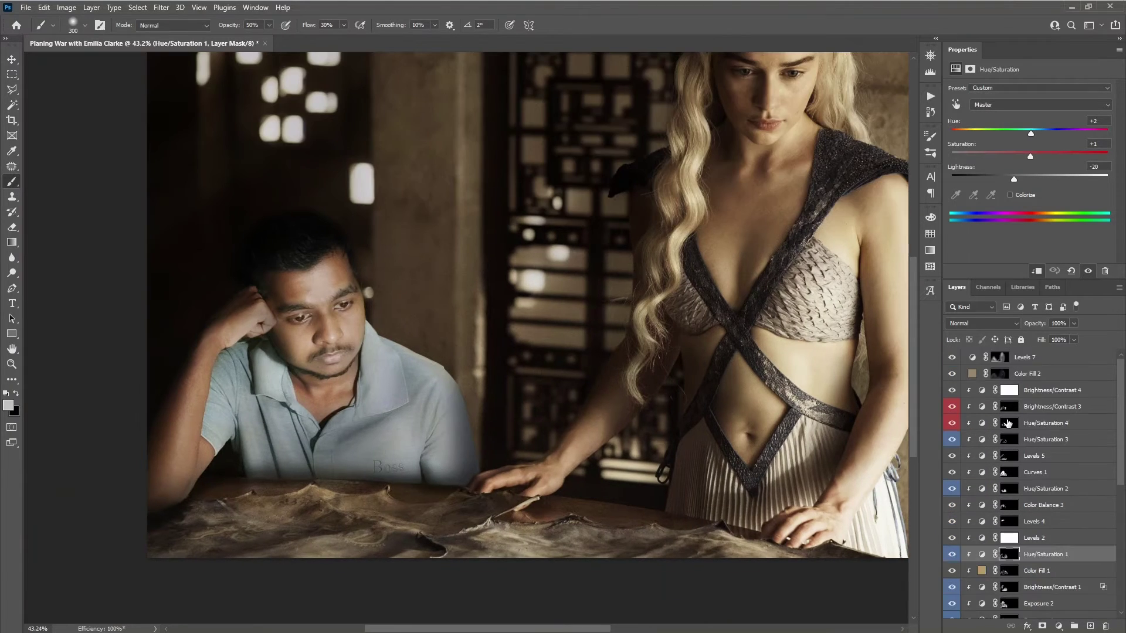
pyautogui.hotkey('alt', '[')
pyautogui.hotkey('alt', '[')
pyautogui.hotkey('alt', '[')
pyautogui.hotkey('alt', '[')
pyautogui.hotkey('alt', '[')
pyautogui.hotkey('alt', '[')
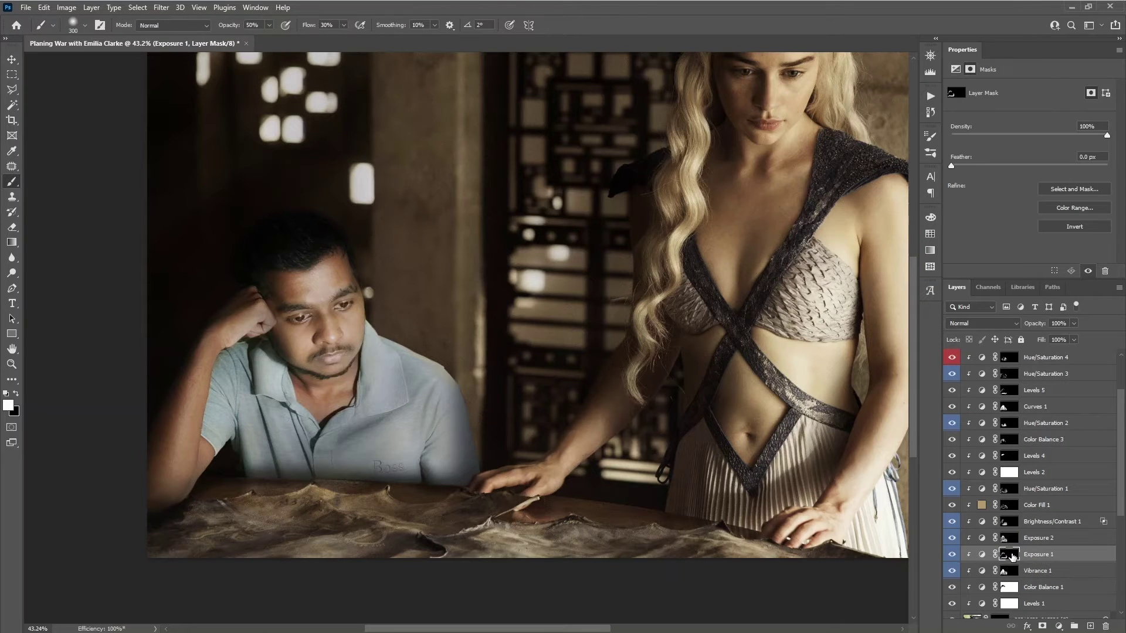
pyautogui.hotkey('alt', '[')
pyautogui.hotkey('alt', '[')
pyautogui.hotkey('alt', '[')
pyautogui.hotkey('alt', '[')
pyautogui.hotkey('alt', ']')
pyautogui.hotkey('alt', ']')
pyautogui.hotkey('alt', ']')
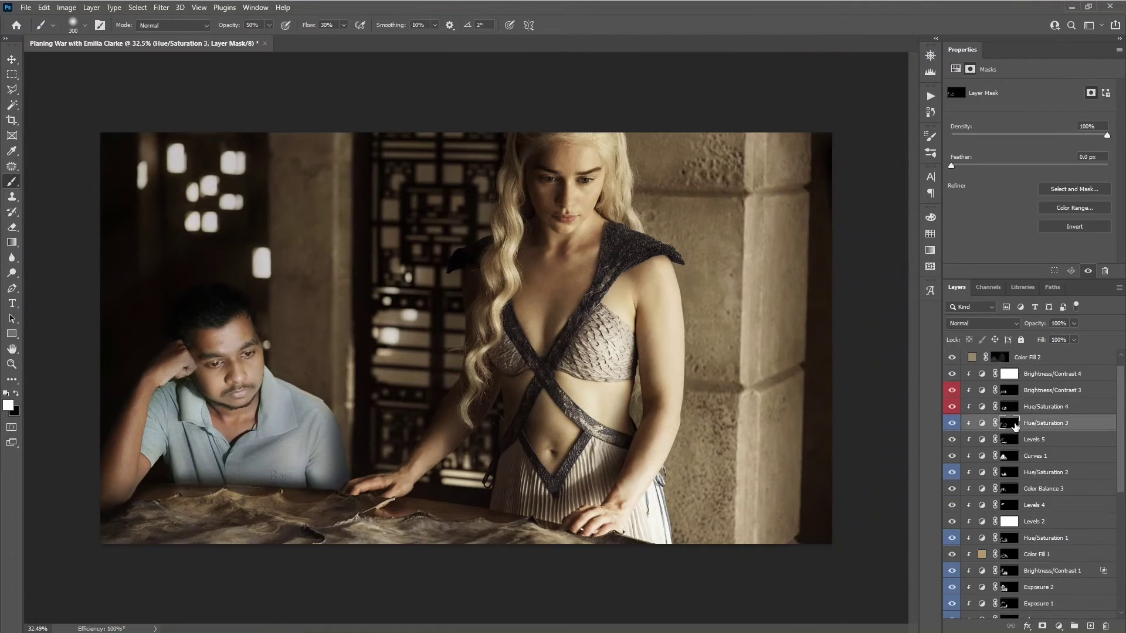
pyautogui.hotkey('alt', ']')
pyautogui.hotkey('alt', ']')
pyautogui.hotkey('alt', ']')
# Step: Touch up the Hue/Saturation 3 and Brightness/Contrast 3 masks with swapped black/white painting
pyautogui.hotkey('alt', ']')
pyautogui.hotkey('alt', ']')
pyautogui.hotkey('alt', ']')
pyautogui.hotkey('alt', ']')
pyautogui.hotkey('alt', ']')
pyautogui.press('x')
pyautogui.press('[')
pyautogui.hotkey('alt', '[')
pyautogui.hotkey('alt', ']')
pyautogui.hotkey('alt', '[')
pyautogui.hotkey('alt', ']')
pyautogui.press('x')
# Step: Add Brightness/Contrast 4 at +14 with an inverted mask so it only affects the man
pyautogui.click(1005, 393)
pyautogui.moveTo(1030, 120); pyautogui.dragTo(1041, 124)
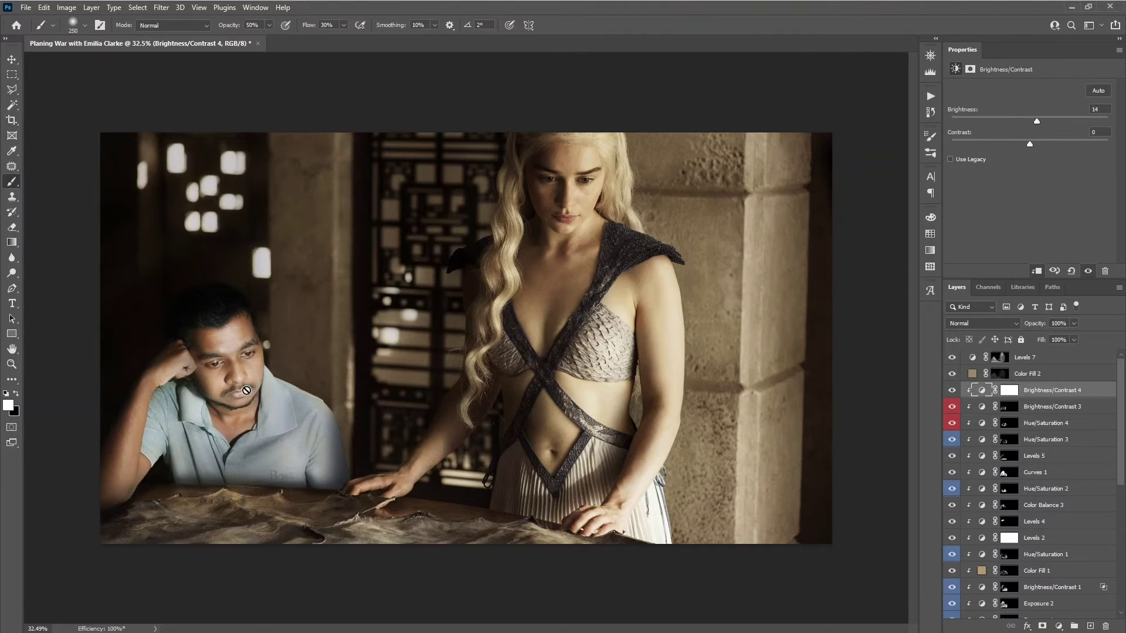
pyautogui.hotkey('ctrl', '\\')
pyautogui.hotkey('ctrl', 'i')
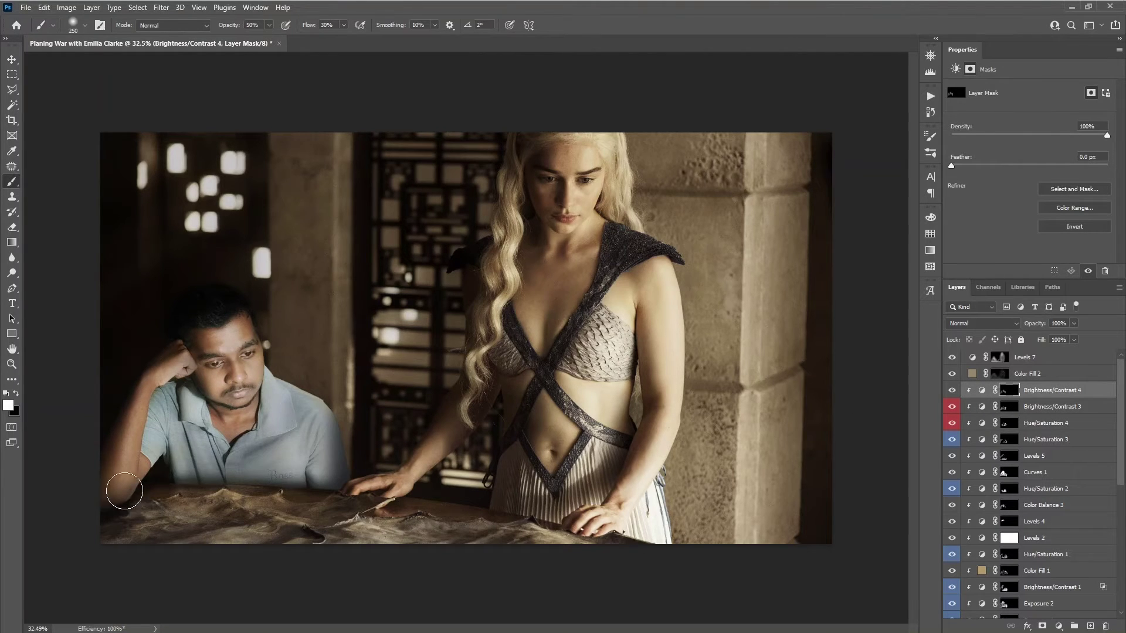
pyautogui.scroll(-1, 421, 380)
# Step: Step through the adjustment masks to Vibrance 1 and Hue/Saturation 2
pyautogui.hotkey('alt', '[')
pyautogui.hotkey('alt', '[')
pyautogui.hotkey('alt', '[')
pyautogui.hotkey('alt', '[')
pyautogui.hotkey('alt', '[')
pyautogui.hotkey('alt', '[')
pyautogui.hotkey('alt', '[')
pyautogui.hotkey('alt', '[')
pyautogui.hotkey('alt', '[')
pyautogui.hotkey('alt', '[')
pyautogui.hotkey('alt', '[')
pyautogui.hotkey('alt', '[')
pyautogui.hotkey('alt', ']')
pyautogui.hotkey('alt', ']')
pyautogui.hotkey('alt', ']')
pyautogui.hotkey('alt', ']')
pyautogui.hotkey('alt', ']')
pyautogui.hotkey('alt', ']')
pyautogui.hotkey('alt', ']')
pyautogui.hotkey('alt', ']')
pyautogui.scroll(1, 1085, 468)
pyautogui.hotkey('alt', ']')
pyautogui.hotkey('alt', ']')
pyautogui.hotkey('alt', ']')
pyautogui.hotkey('alt', ']')
pyautogui.hotkey('alt', ']')
pyautogui.hotkey('alt', '[')
# Step: Set Levels 7 midtones to 1.21 and add a darkening Curves 3 masked off the man and her hand
pyautogui.click(1072, 340)
pyautogui.hotkey('alt', ']')
pyautogui.moveTo(1038, 175)
pyautogui.mouseDown()
pyautogui.moveTo(1016, 175)
pyautogui.moveTo(1029, 175)
pyautogui.mouseUp()
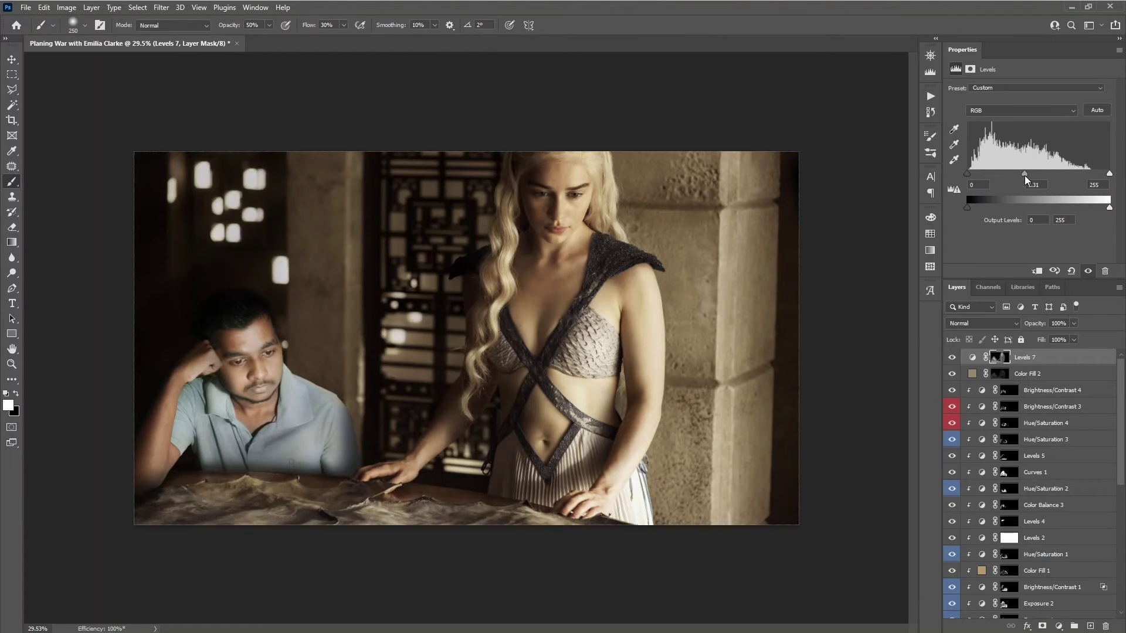
pyautogui.click(1058, 626)
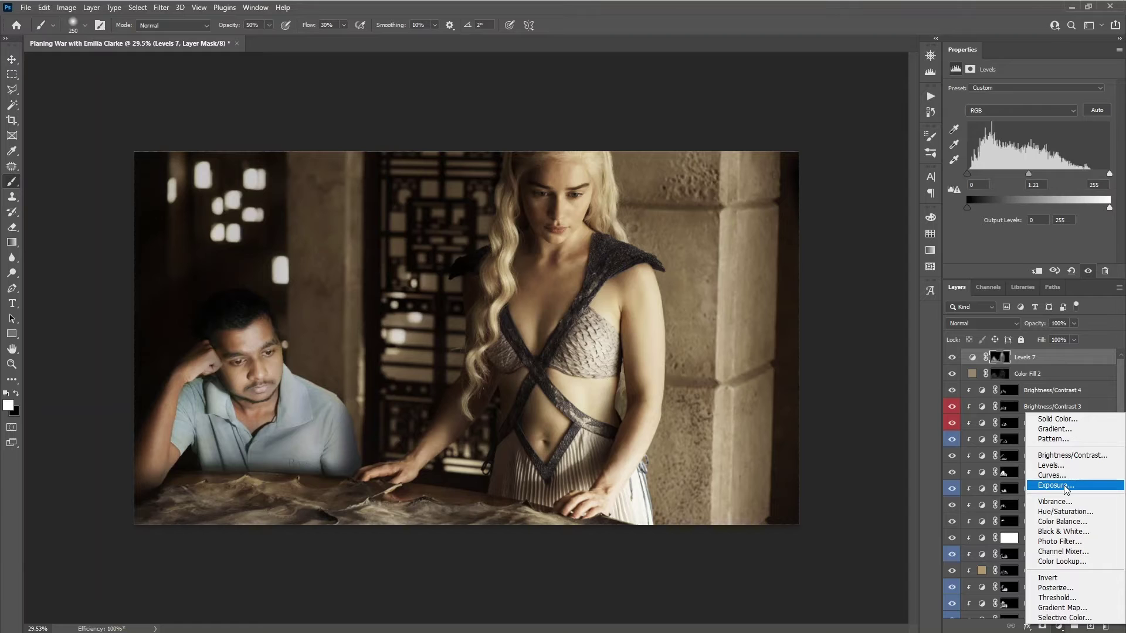
pyautogui.click(1066, 476)
pyautogui.moveTo(1013, 208); pyautogui.dragTo(1014, 216)
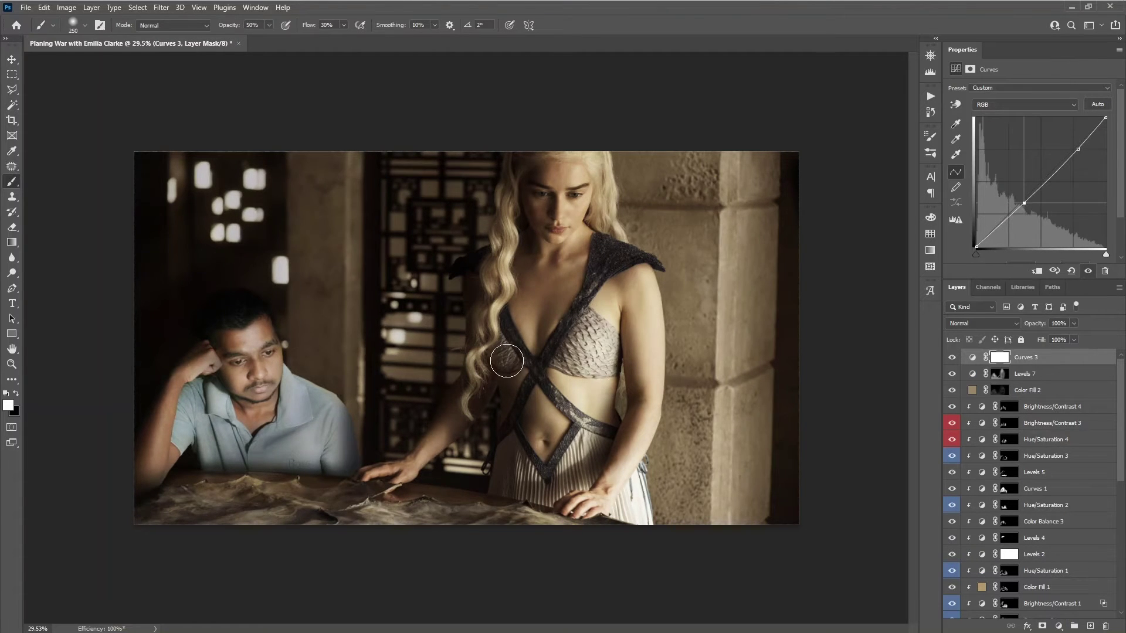
pyautogui.click(1000, 357)
pyautogui.moveTo(242, 353); pyautogui.dragTo(601, 472)
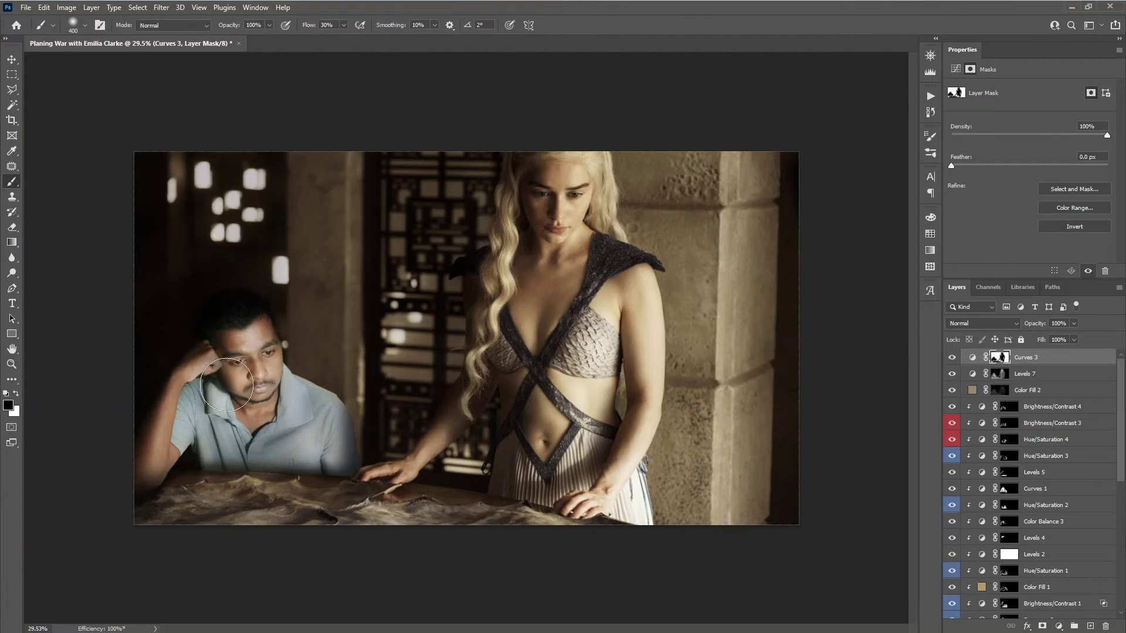
pyautogui.click(1028, 390)
pyautogui.click(1060, 626)
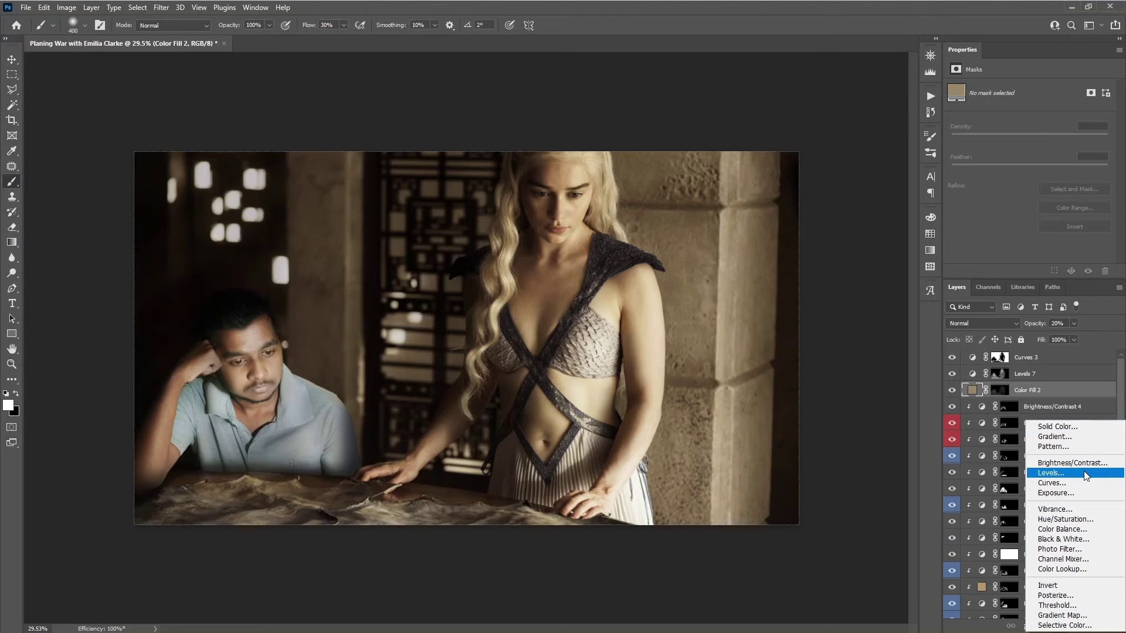
# Step: Repaint the man's layer mask along his shoulder and arm edges with a small soft brush
pyautogui.press('Escape')
pyautogui.scroll(6, 500, 321)
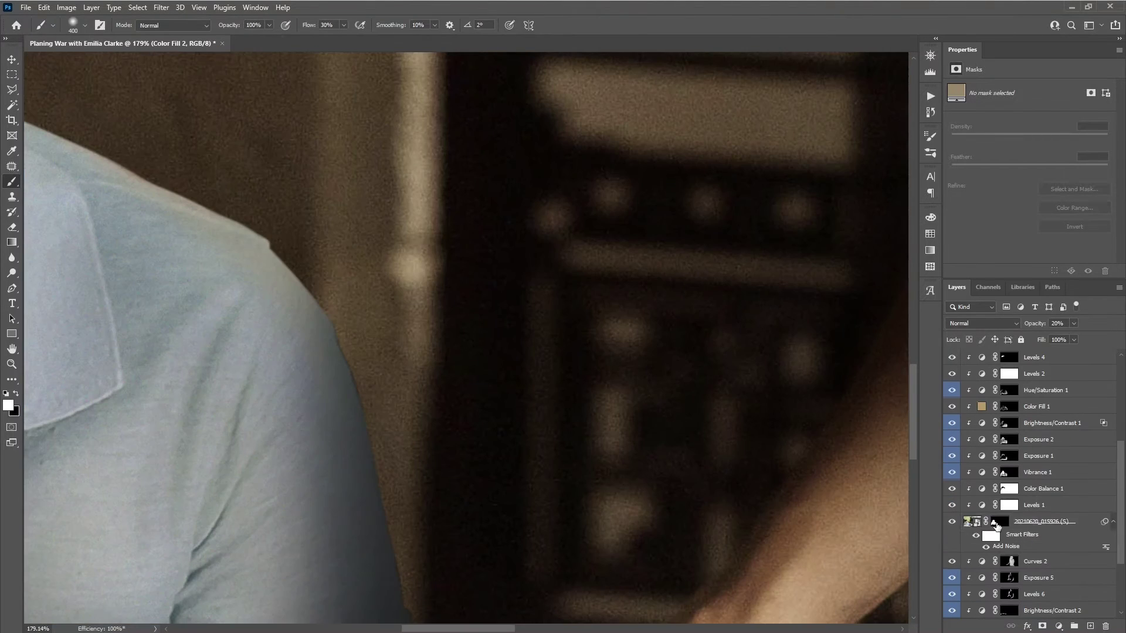
pyautogui.scroll(-1, 531, 268)
pyautogui.press('[')
pyautogui.press('[')
pyautogui.press('[')
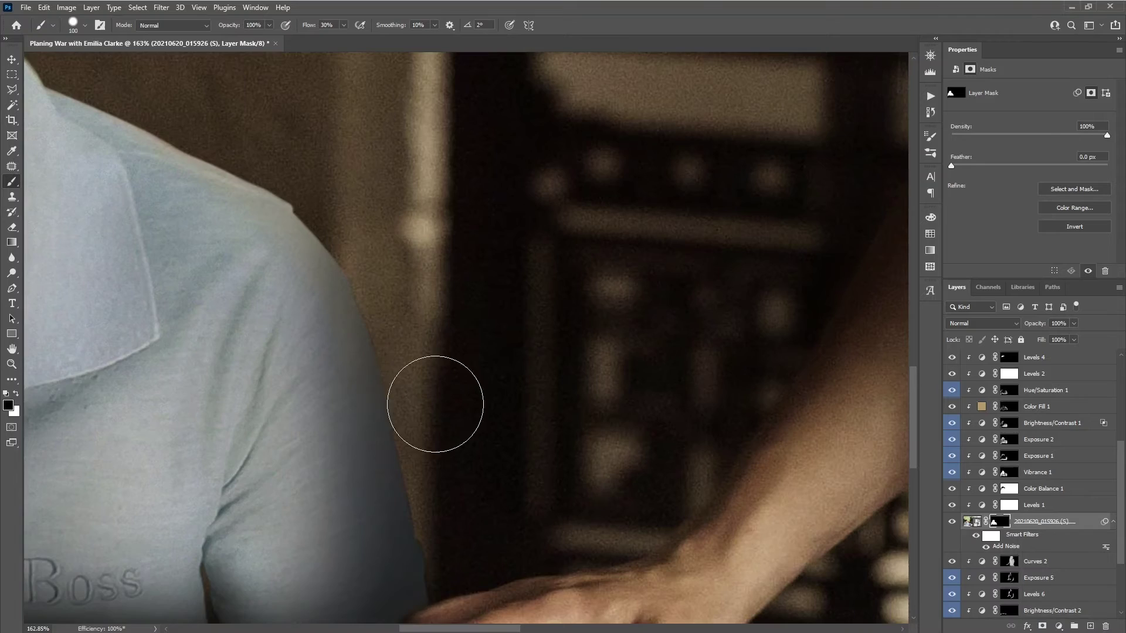
pyautogui.scroll(-2, 440, 410)
pyautogui.scroll(6, 439, 405)
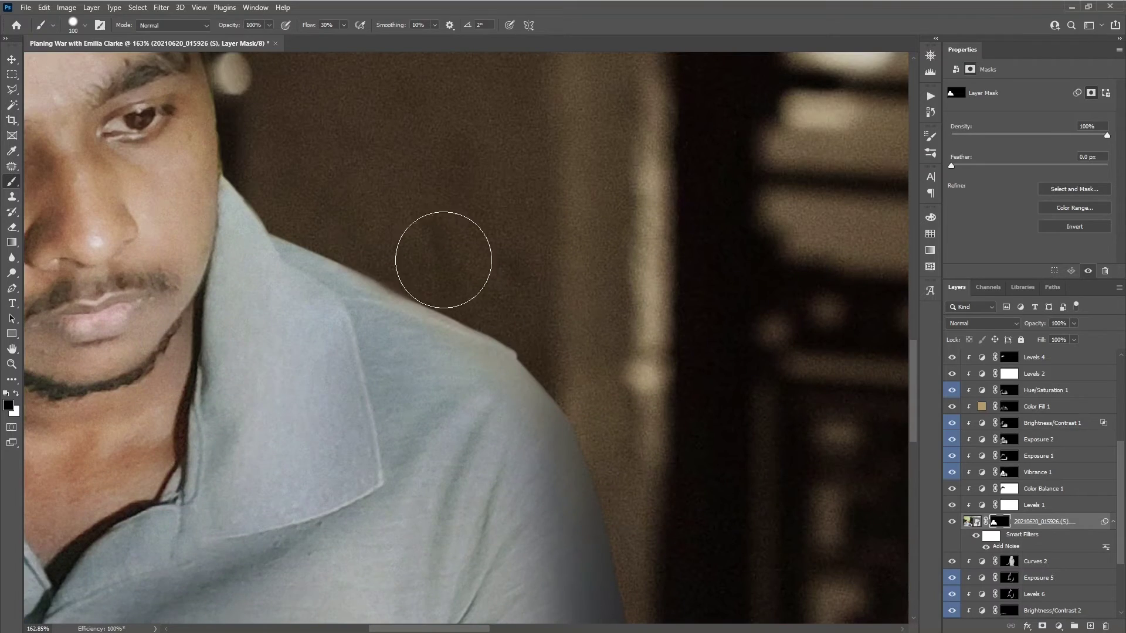
pyautogui.scroll(4, 422, 328)
pyautogui.keyDown('alt'); pyautogui.scroll(2, 410, 301); pyautogui.keyUp('alt')
pyautogui.scroll(4, 459, 379)
pyautogui.keyDown('alt'); pyautogui.scroll(-10, 459, 379); pyautogui.keyUp('alt')
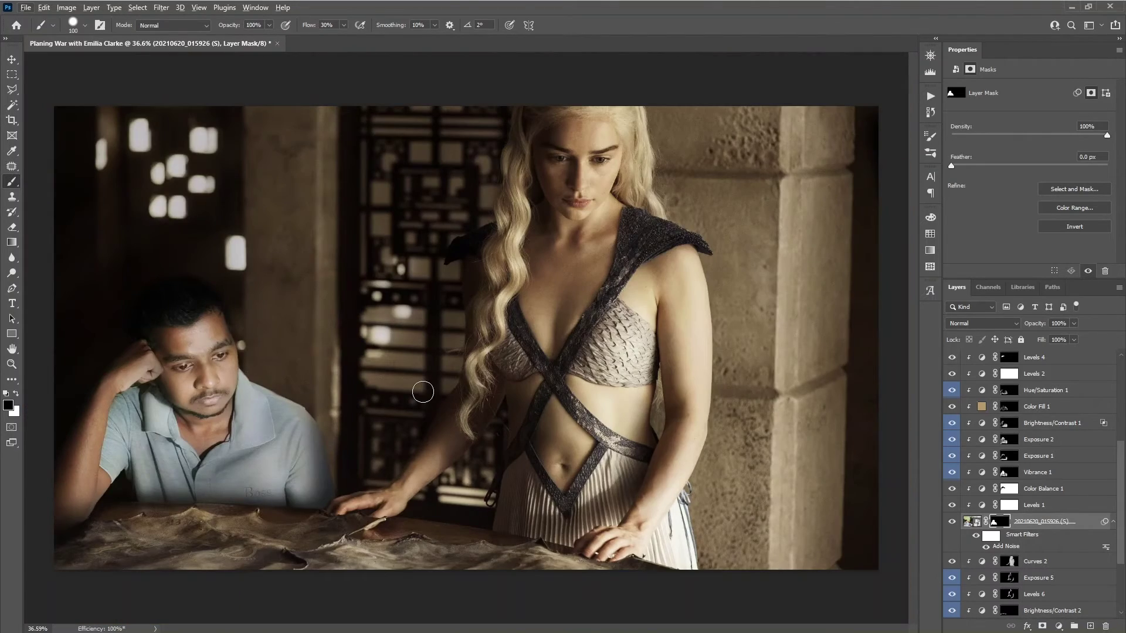
pyautogui.press('[')
pyautogui.press('[')
pyautogui.press('[')
pyautogui.keyDown('alt'); pyautogui.scroll(2, 107, 410); pyautogui.keyUp('alt')
pyautogui.keyDown('alt'); pyautogui.scroll(6, 259, 465); pyautogui.keyUp('alt')
pyautogui.keyDown('alt'); pyautogui.scroll(-3, 355, 593); pyautogui.keyUp('alt')
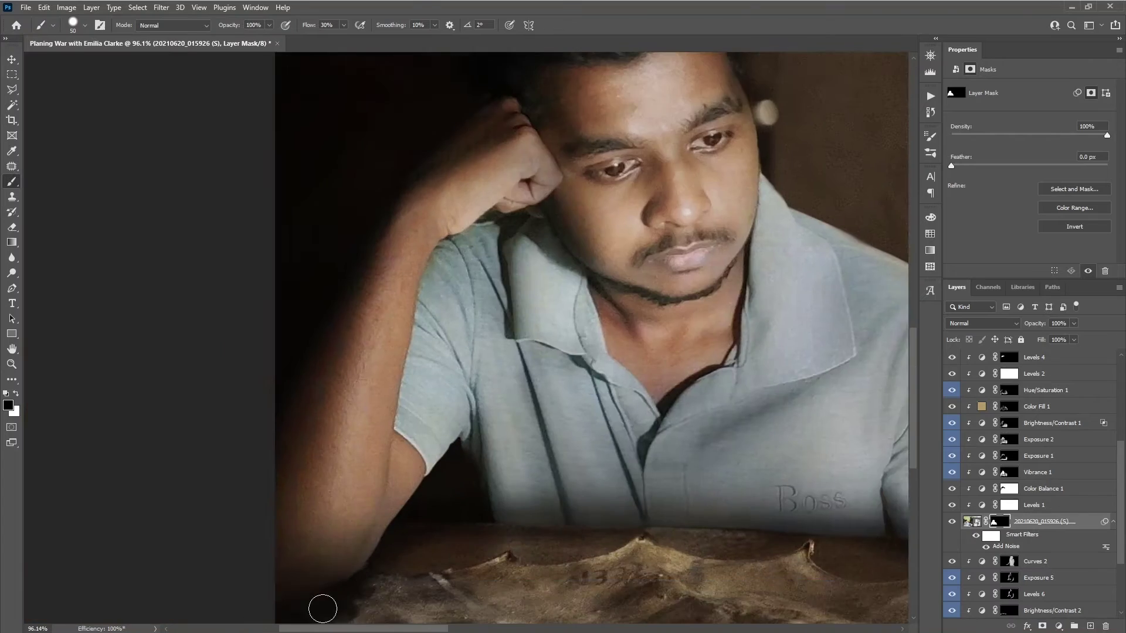
pyautogui.keyDown('alt'); pyautogui.scroll(4, 499, 377); pyautogui.keyUp('alt')
pyautogui.keyDown('alt'); pyautogui.scroll(-5, 229, 444); pyautogui.keyUp('alt')
pyautogui.press(']')
pyautogui.press(']')
pyautogui.press(']')
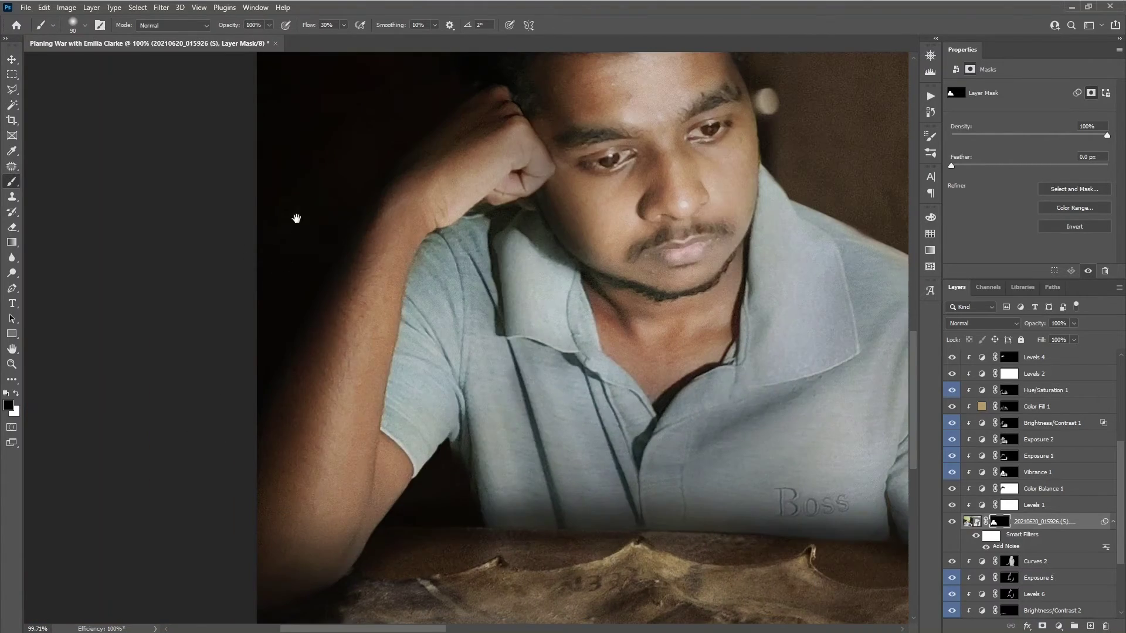
pyautogui.keyDown('alt'); pyautogui.scroll(2, 356, 412); pyautogui.keyUp('alt')
pyautogui.scroll(2, 506, 270)
pyautogui.hscroll(5, 506, 271)
pyautogui.keyDown('alt'); pyautogui.scroll(-5, 590, 460); pyautogui.keyUp('alt')
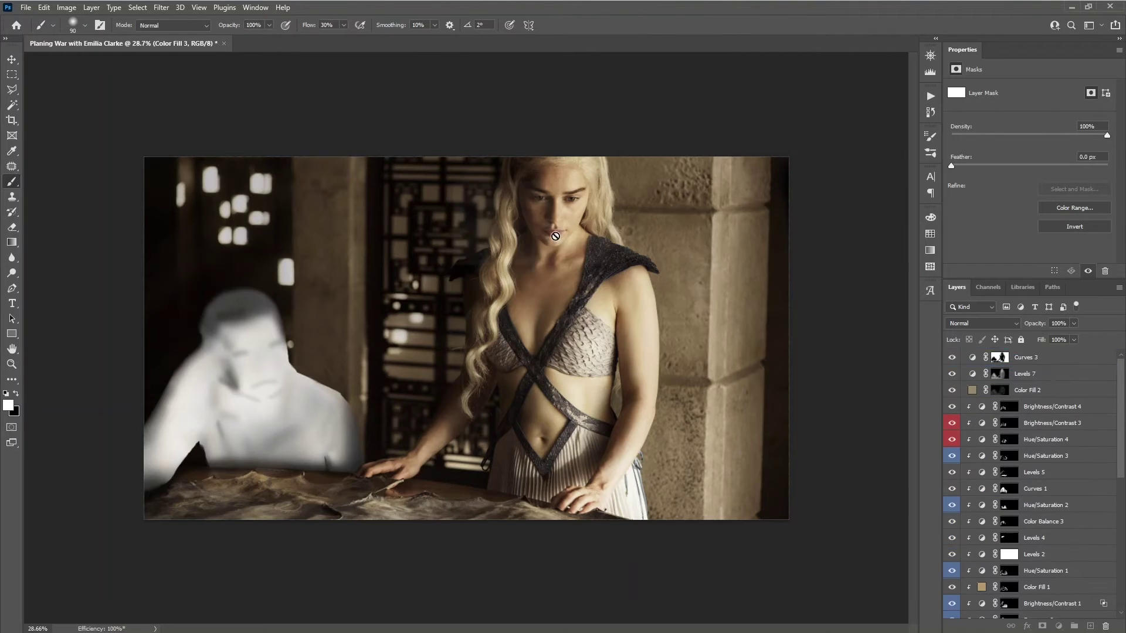
# Step: Hide the white Color Fill 3 behind a black mask, then paint it back with a large white brush
pyautogui.scroll(1, 1032, 411)
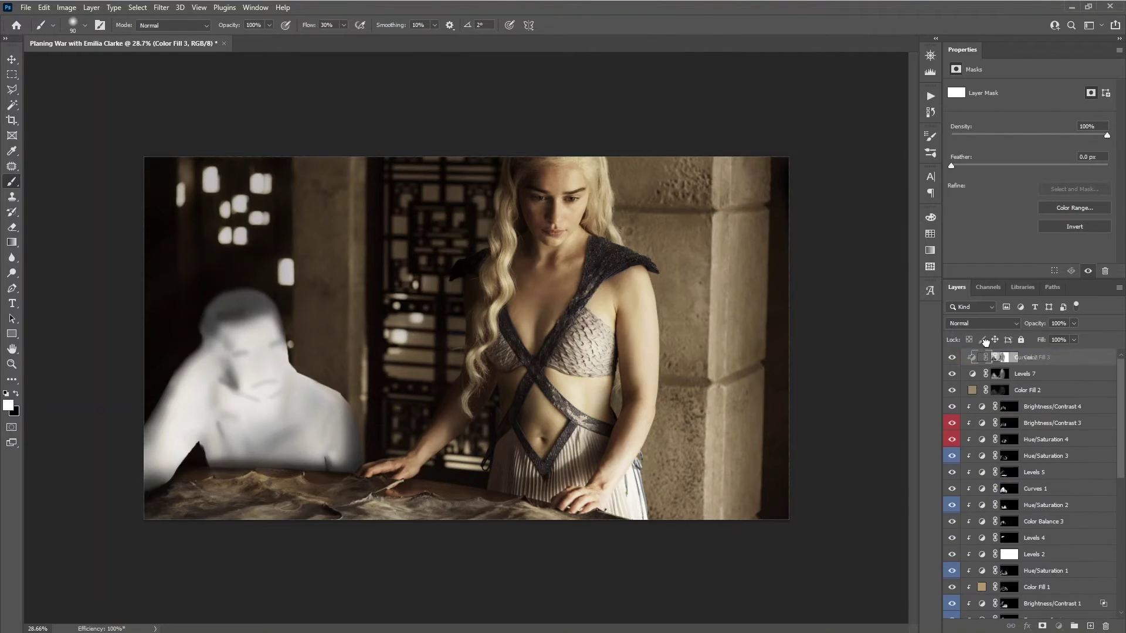
pyautogui.click(1007, 358)
pyautogui.press('x')
pyautogui.hotkey('alt', 'BackSpace')
pyautogui.press('x')
pyautogui.press(']')
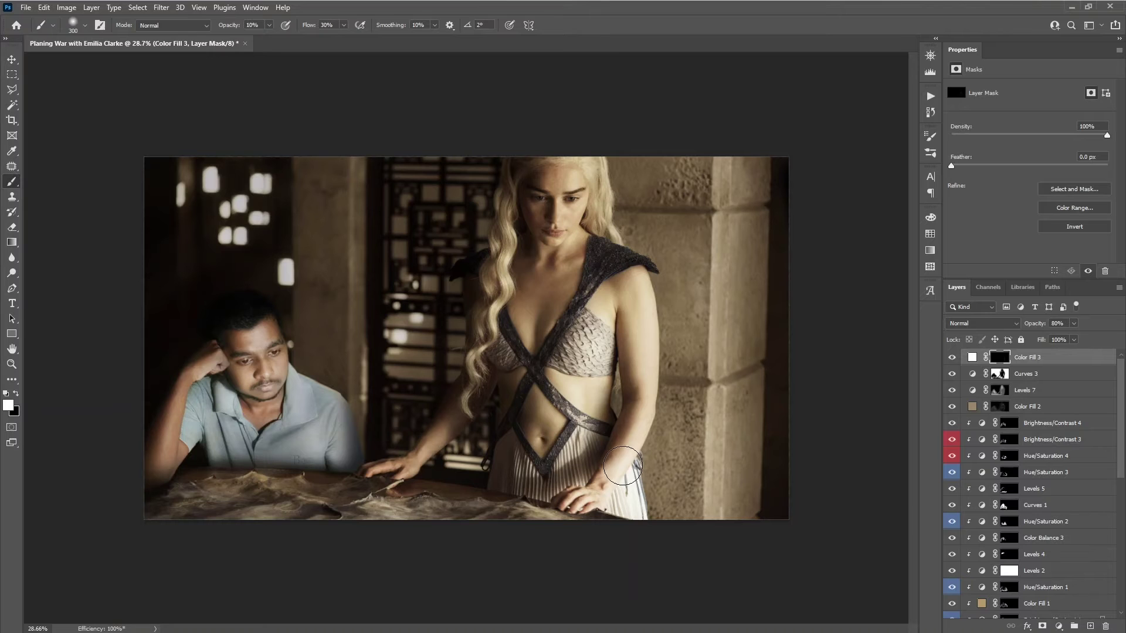
pyautogui.press(']')
pyautogui.press(']')
pyautogui.scroll(-2, 466, 338)
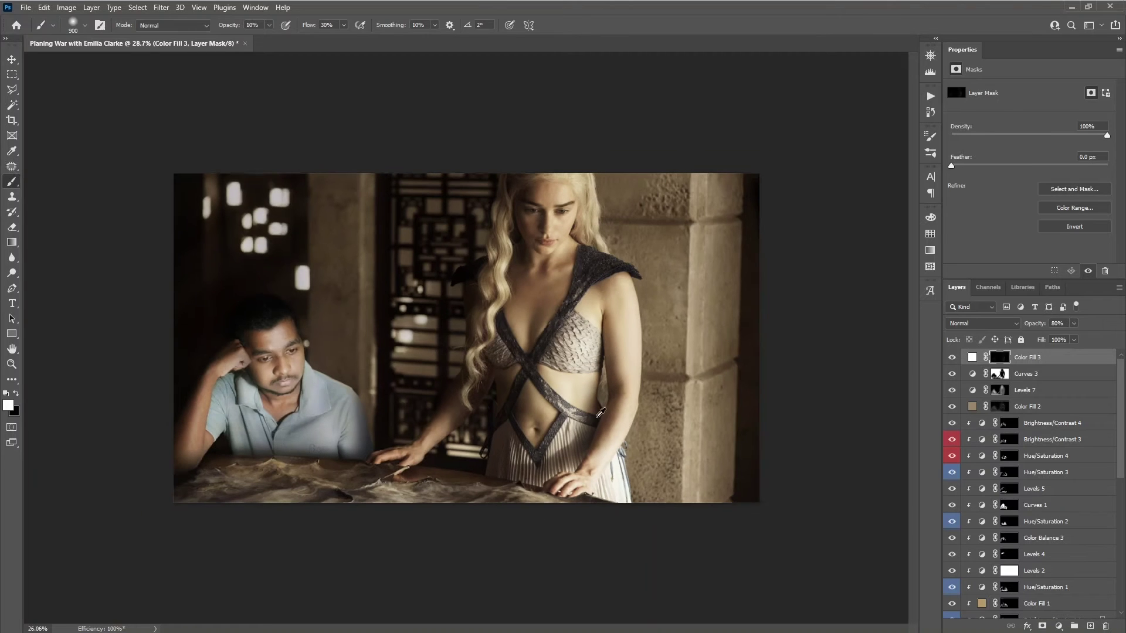
# Step: Add Hue/Saturation 5 at lightness +26, masking the upper-left area to keep it darker
pyautogui.click(1059, 627)
pyautogui.click(1063, 516)
pyautogui.moveTo(1029, 178)
pyautogui.mouseDown()
pyautogui.moveTo(1075, 173)
pyautogui.moveTo(1037, 178)
pyautogui.mouseUp()
pyautogui.click(1000, 358)
pyautogui.press('x')
pyautogui.press('5')
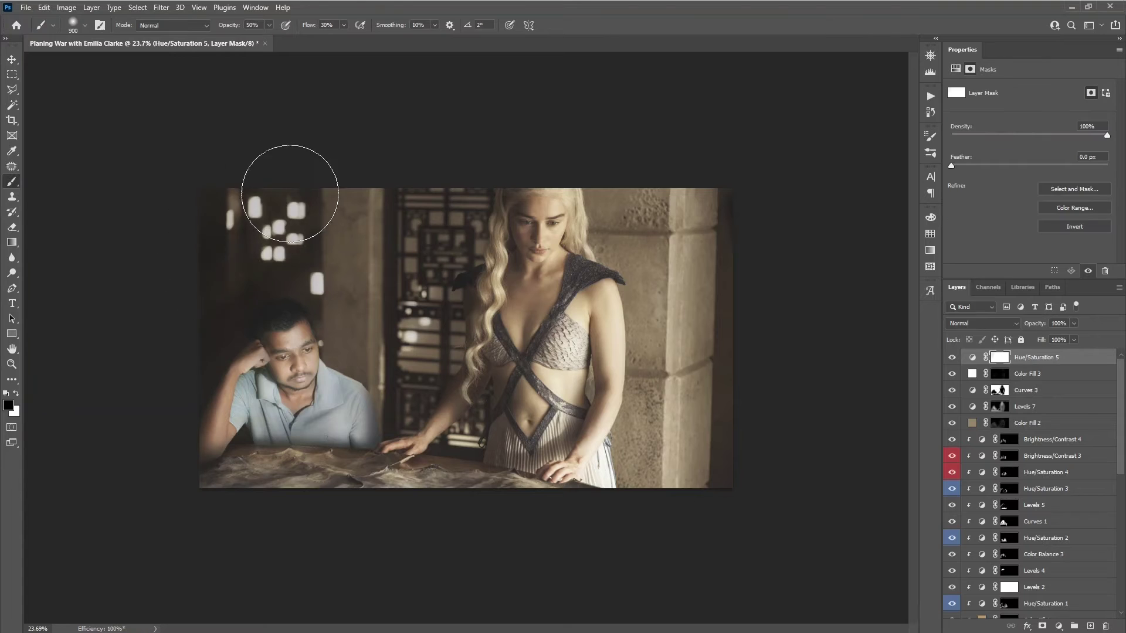
pyautogui.moveTo(289, 190); pyautogui.dragTo(431, 293)
# Step: Add Hue/Saturation 6 with raised lightness above Brightness/Contrast 4, plus a new Levels layer
pyautogui.click(1050, 440)
pyautogui.click(1058, 626)
pyautogui.click(1063, 516)
pyautogui.moveTo(1030, 178)
pyautogui.mouseDown()
pyautogui.moveTo(1048, 179)
pyautogui.moveTo(1031, 178)
pyautogui.mouseUp()
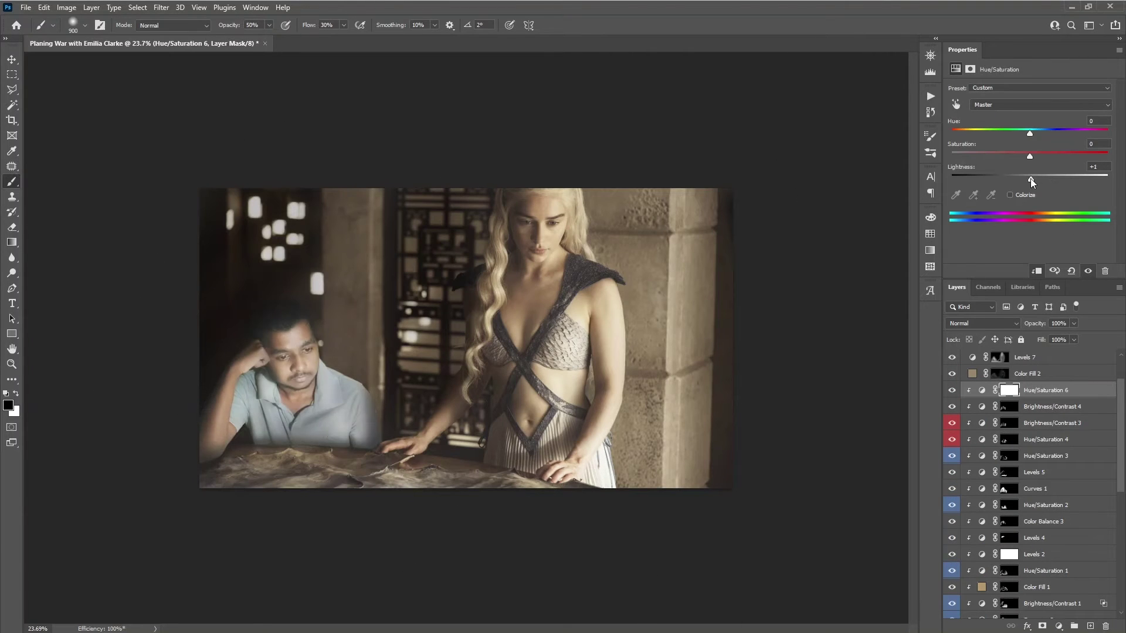
pyautogui.click(1058, 626)
pyautogui.click(1031, 470)
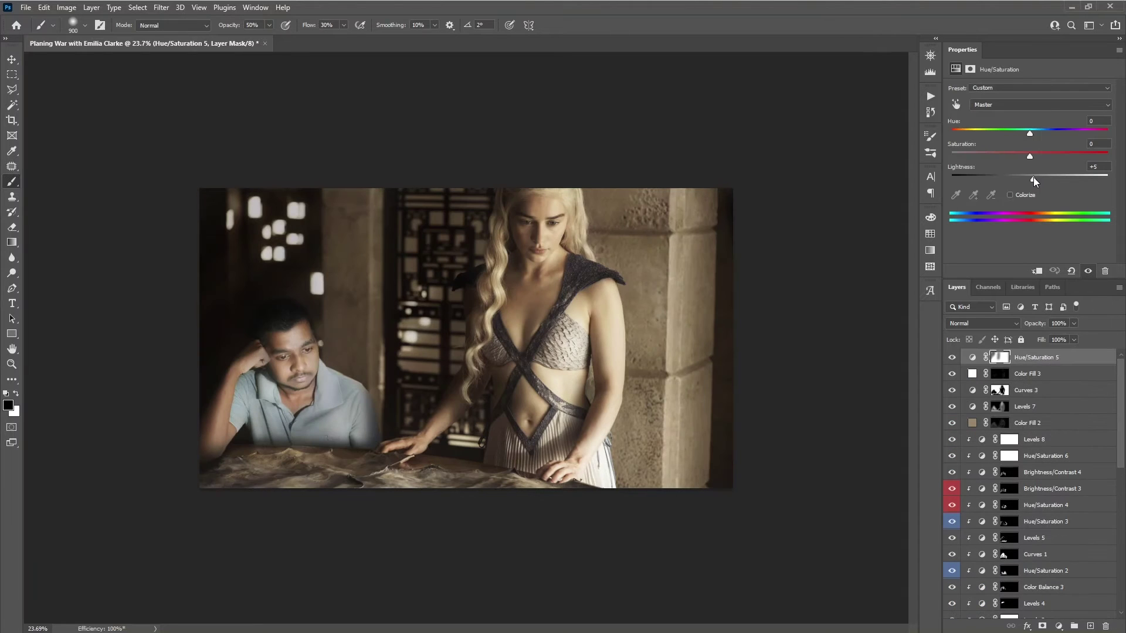
pyautogui.click(1034, 439)
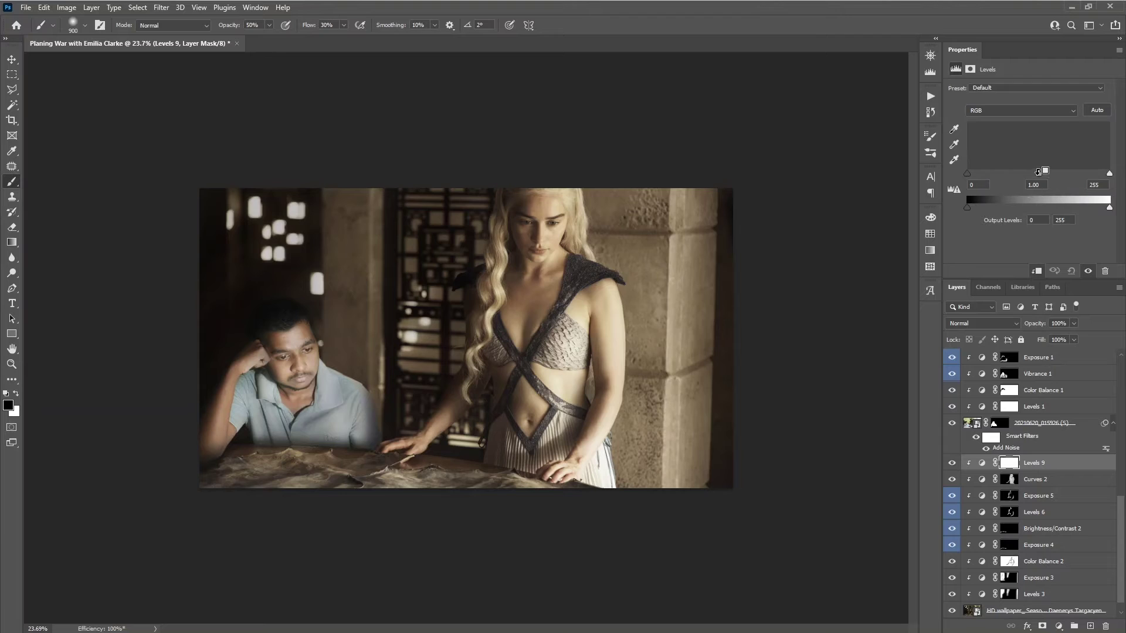
# Step: Fine-tune the man's Levels midtones and add a Color Balance correction
pyautogui.click(953, 572)
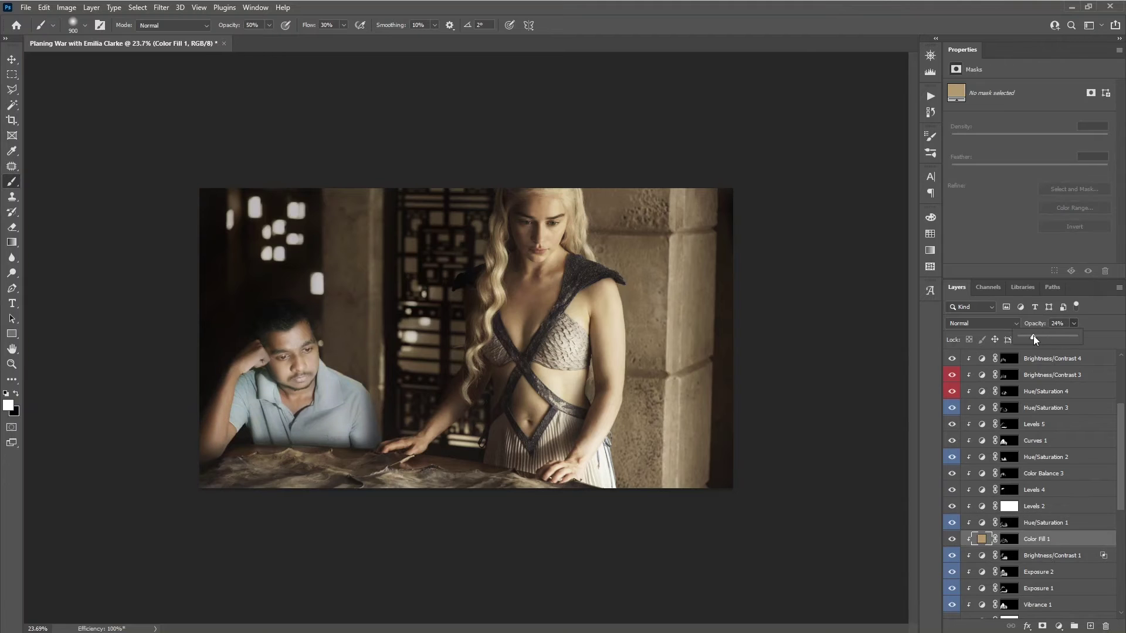
pyautogui.click(1032, 407)
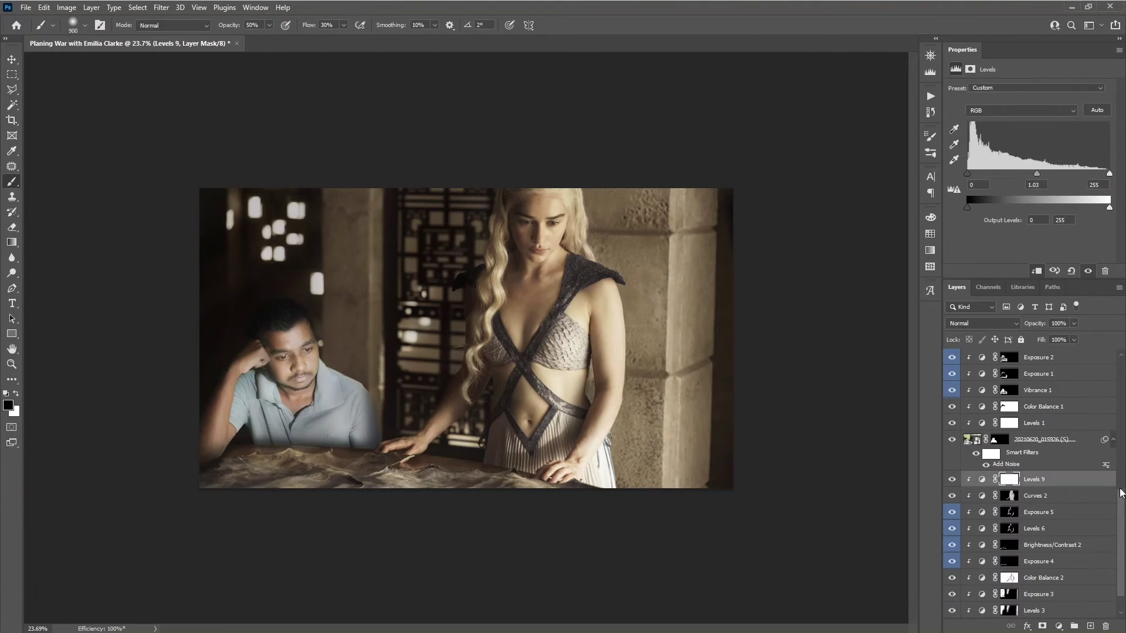
pyautogui.moveTo(1033, 174); pyautogui.dragTo(1036, 174)
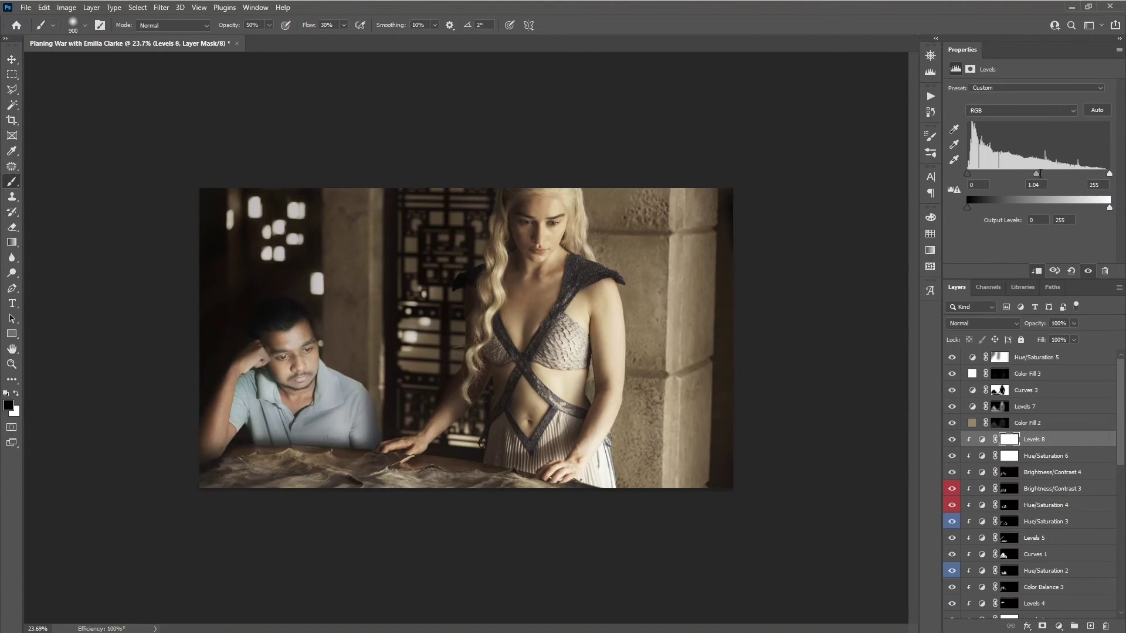
pyautogui.moveTo(1014, 151); pyautogui.dragTo(1022, 152)
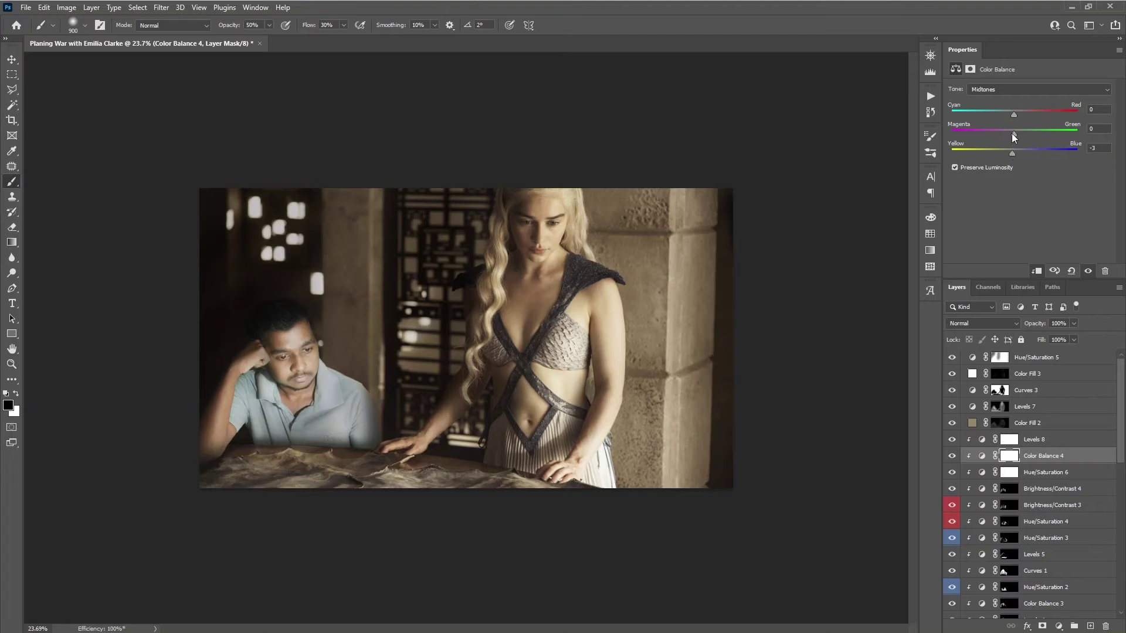
# Step: Add Vibrance 2 at +6 with an inverted black mask and a full-opacity white brush
pyautogui.click(1058, 626)
pyautogui.click(1064, 459)
pyautogui.moveTo(1030, 97); pyautogui.dragTo(1018, 101)
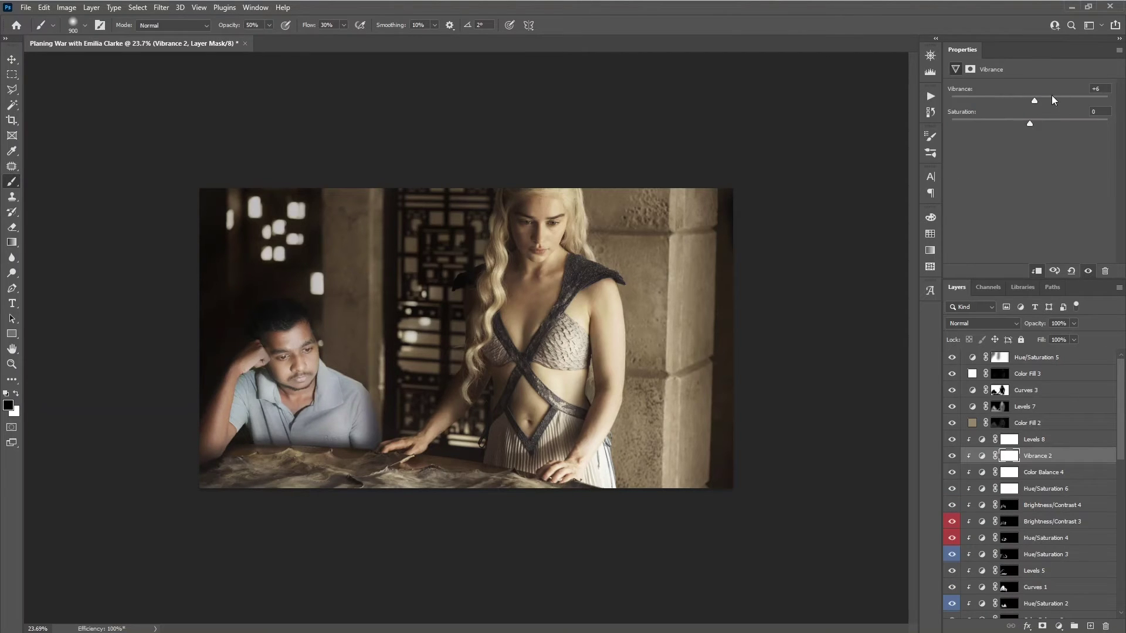
pyautogui.hotkey('ctrl', 'i')
pyautogui.click(970, 69)
pyautogui.press('x')
pyautogui.press('0')
pyautogui.press('[')
pyautogui.press('[')
pyautogui.press('[')
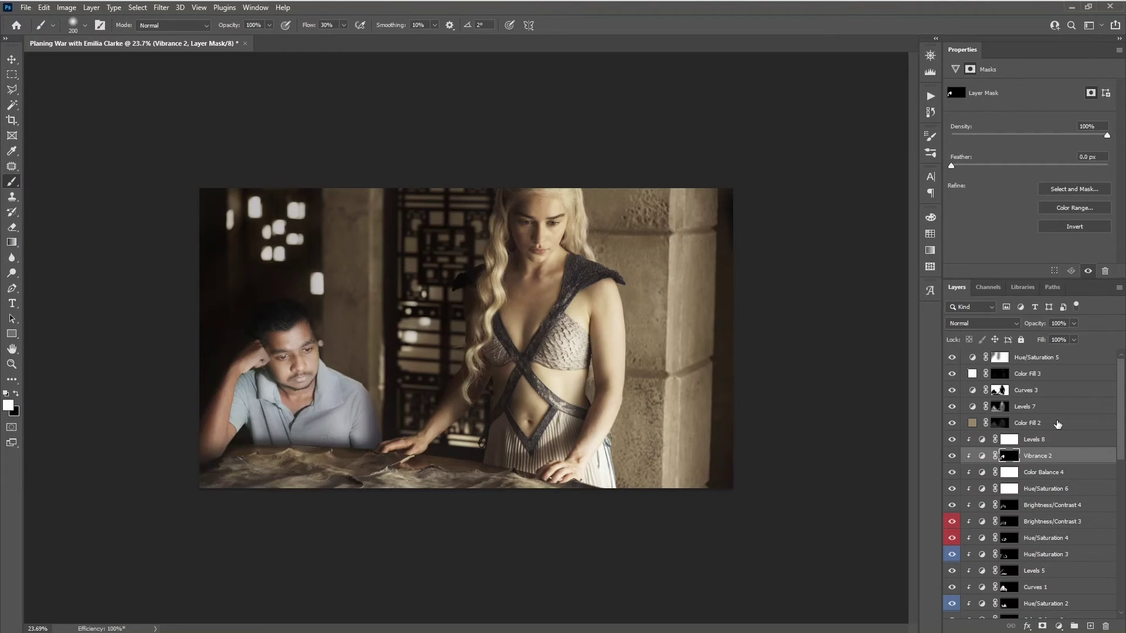
# Step: Select the Daenerys photo layer and show the other selection tool options
pyautogui.scroll(-10, 1052, 498)
pyautogui.click(1024, 597)
pyautogui.click(13, 108)
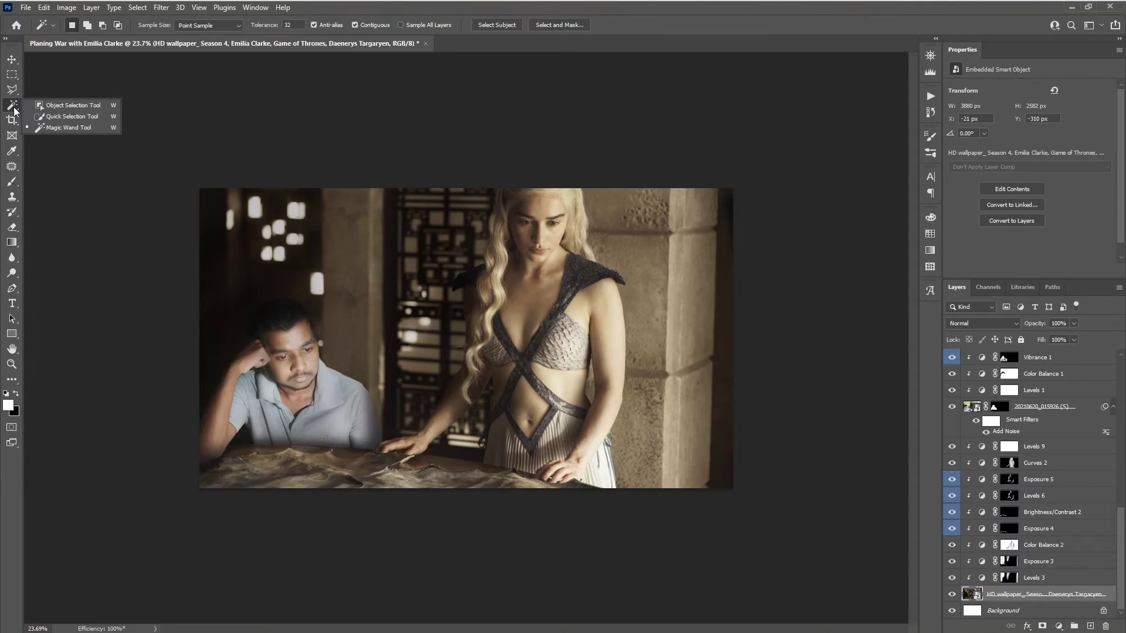
# Step: Select Daenerys, the table and map, and output them to a masked copy layer
pyautogui.click(73, 105)
pyautogui.click(469, 25)
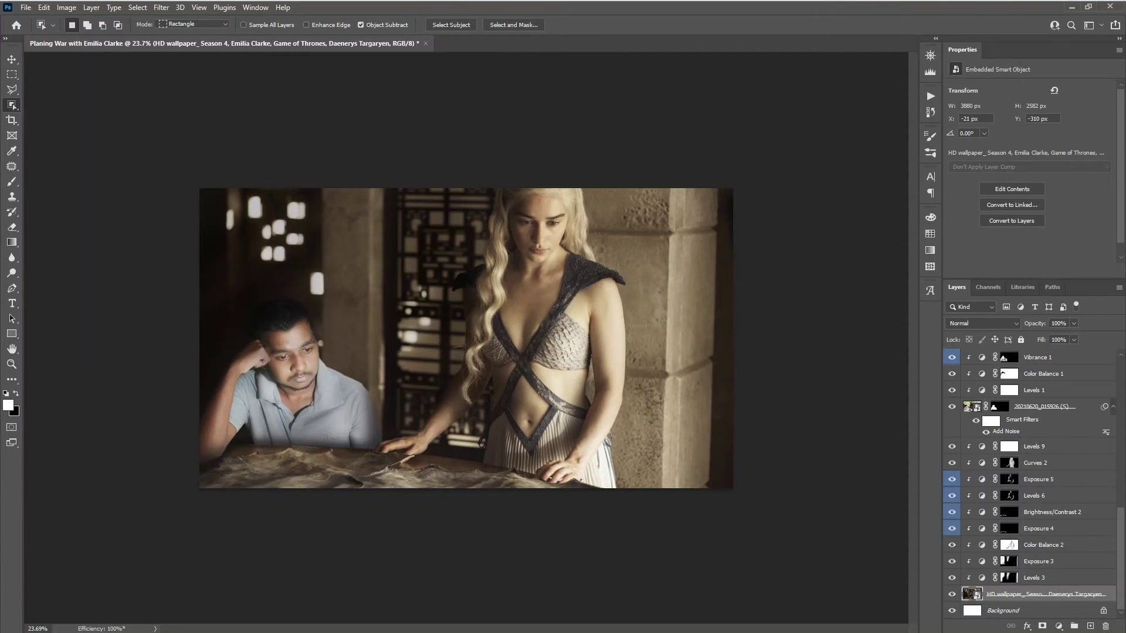
pyautogui.click(513, 25)
pyautogui.scroll(5, 483, 386)
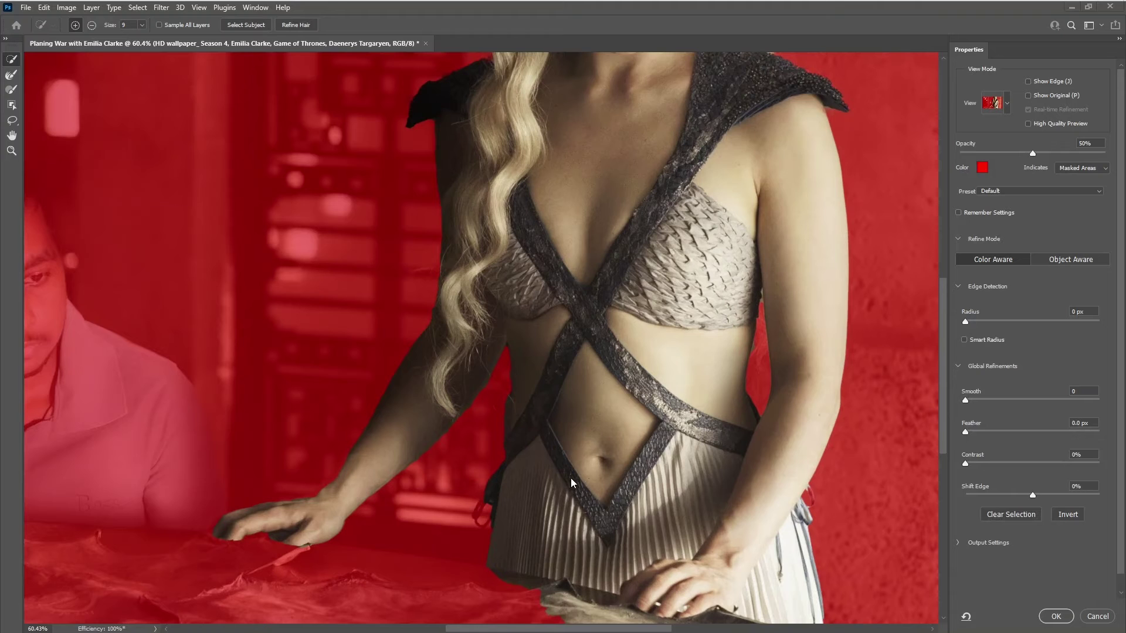
pyautogui.moveTo(520, 591); pyautogui.dragTo(141, 583)
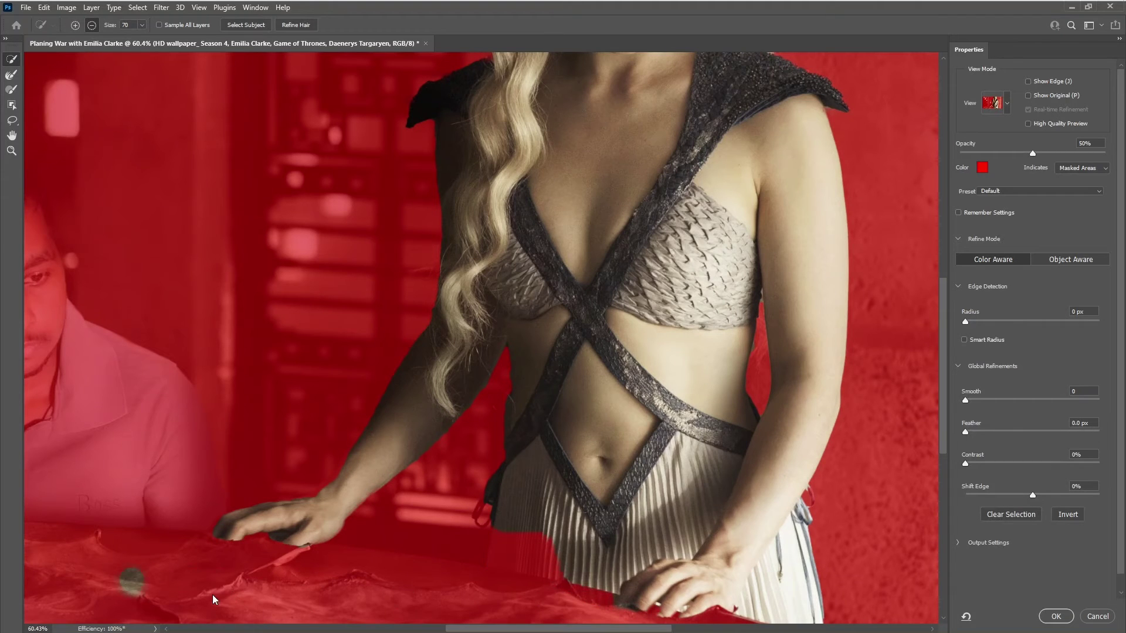
pyautogui.scroll(-2, 478, 442)
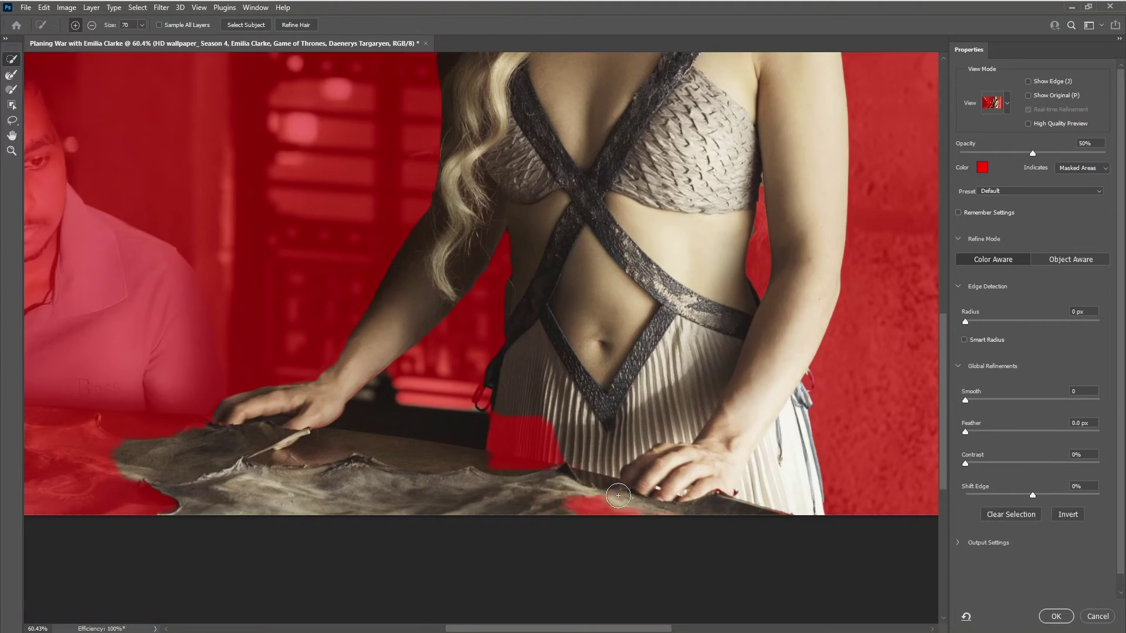
pyautogui.moveTo(415, 411); pyautogui.dragTo(419, 390)
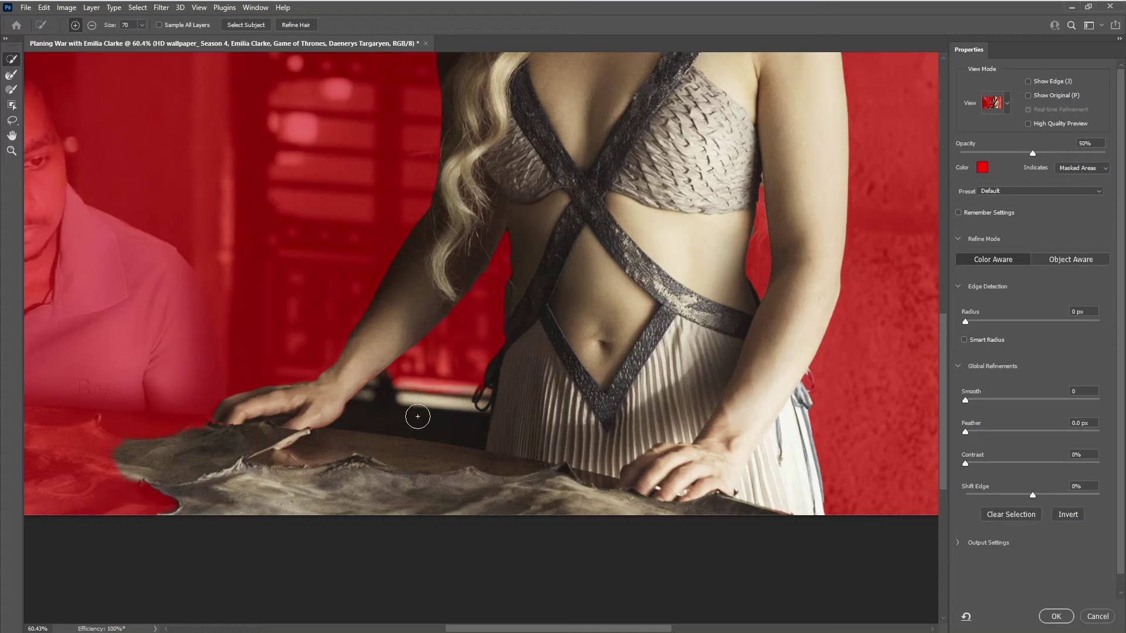
pyautogui.moveTo(197, 447); pyautogui.dragTo(754, 403)
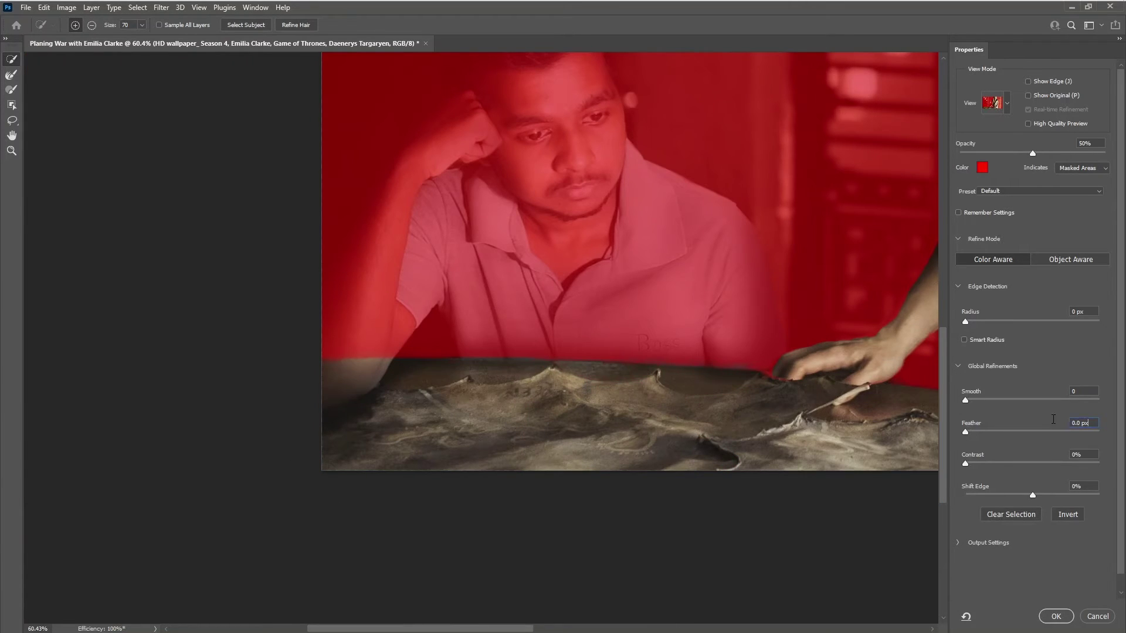
pyautogui.click(1055, 616)
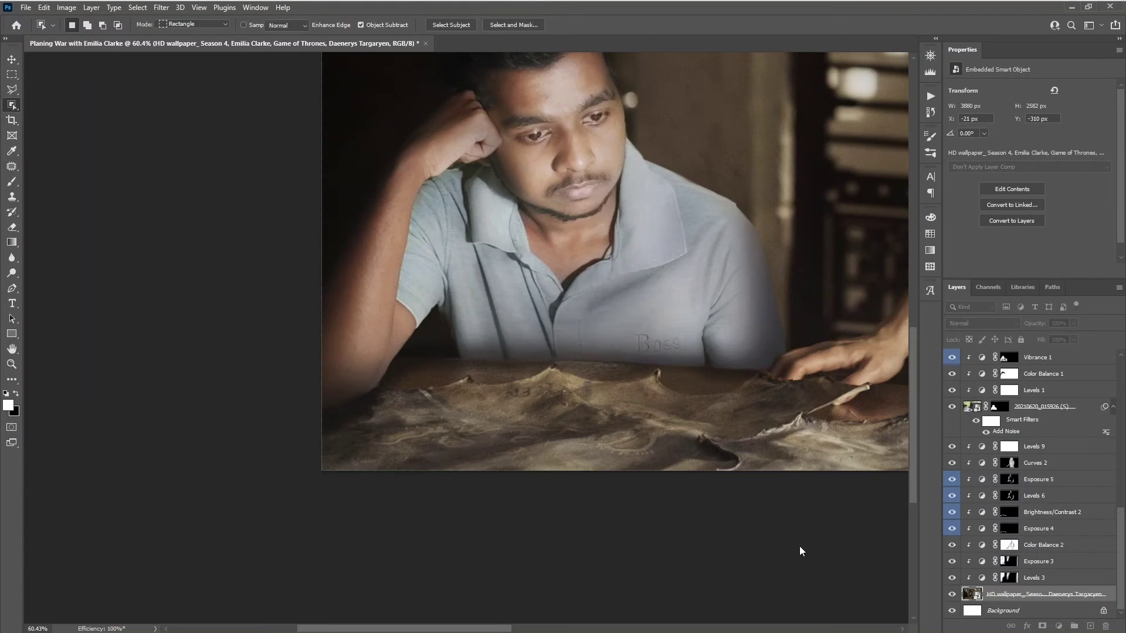
pyautogui.hotkey('ctrl', '0')
# Step: Add a Levels adjustment to the original photo with midtones dragged to 0.84
pyautogui.click(1043, 627)
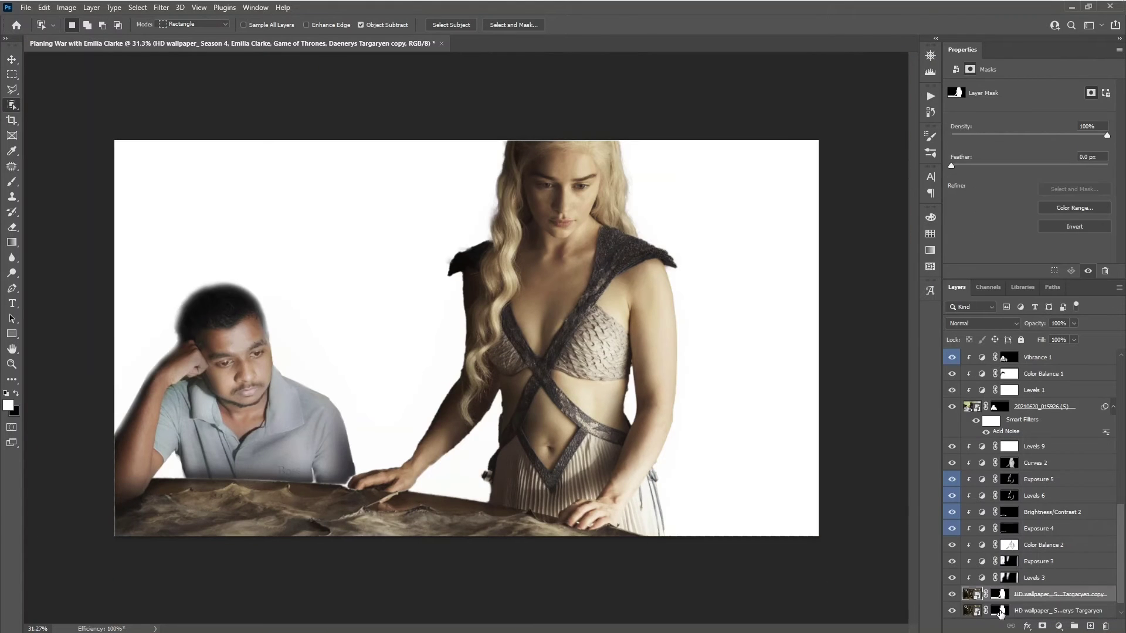
pyautogui.rightClick(999, 594)
pyautogui.click(1059, 627)
pyautogui.click(1050, 464)
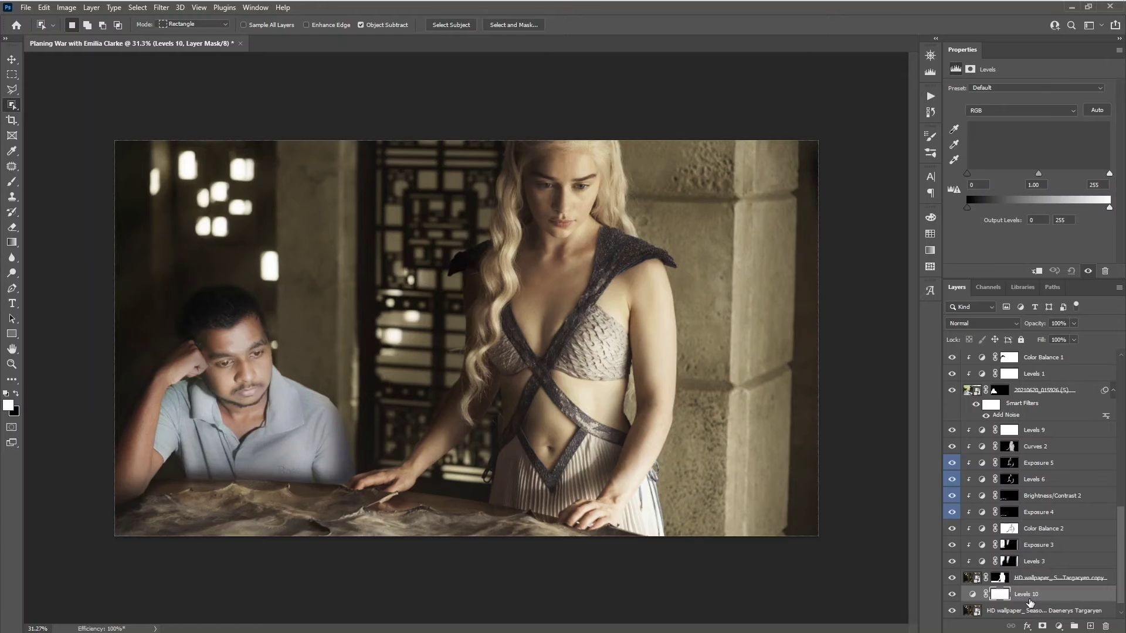
pyautogui.moveTo(1038, 174); pyautogui.dragTo(1047, 176)
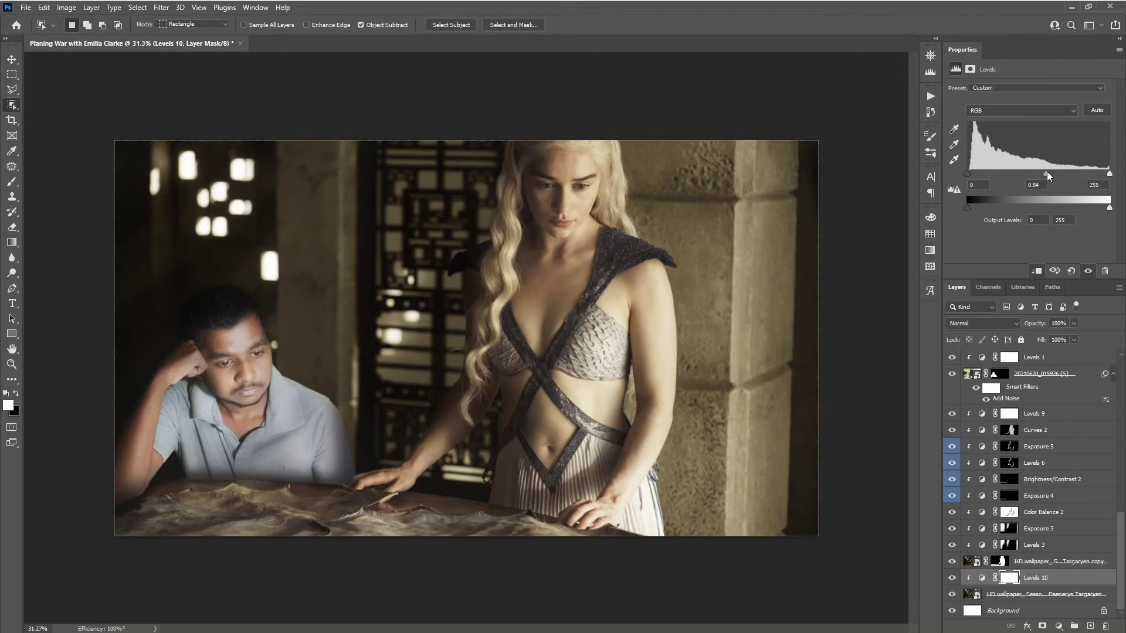
# Step: Add a Curves adjustment to the background photo and convert the duplicated layers into one smart object
pyautogui.click(1059, 626)
pyautogui.click(1050, 476)
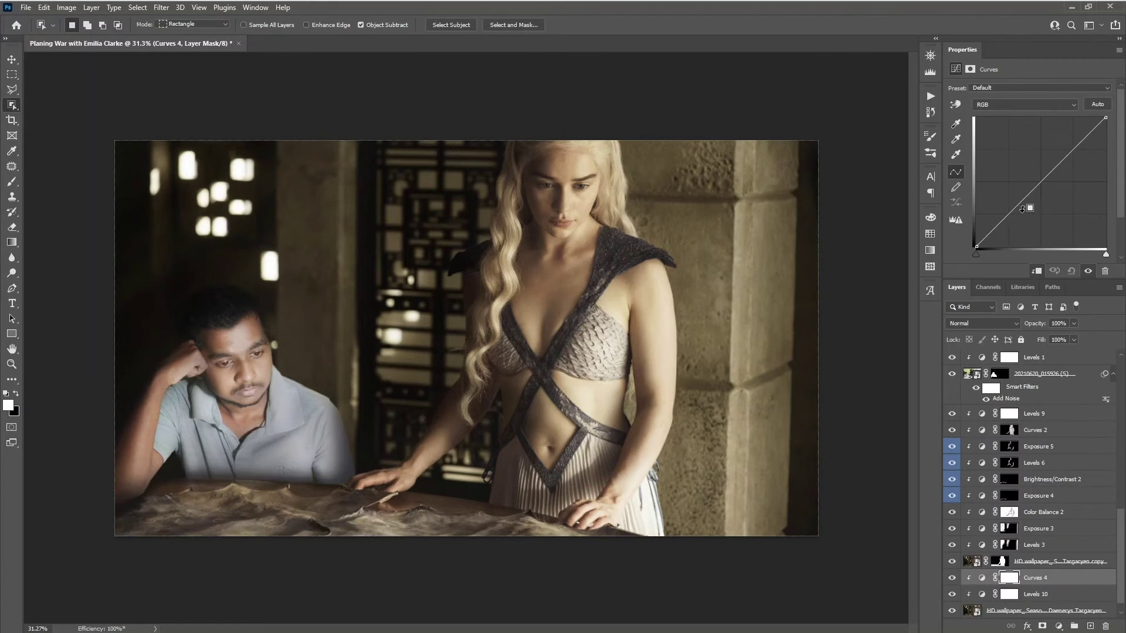
pyautogui.click(1041, 186)
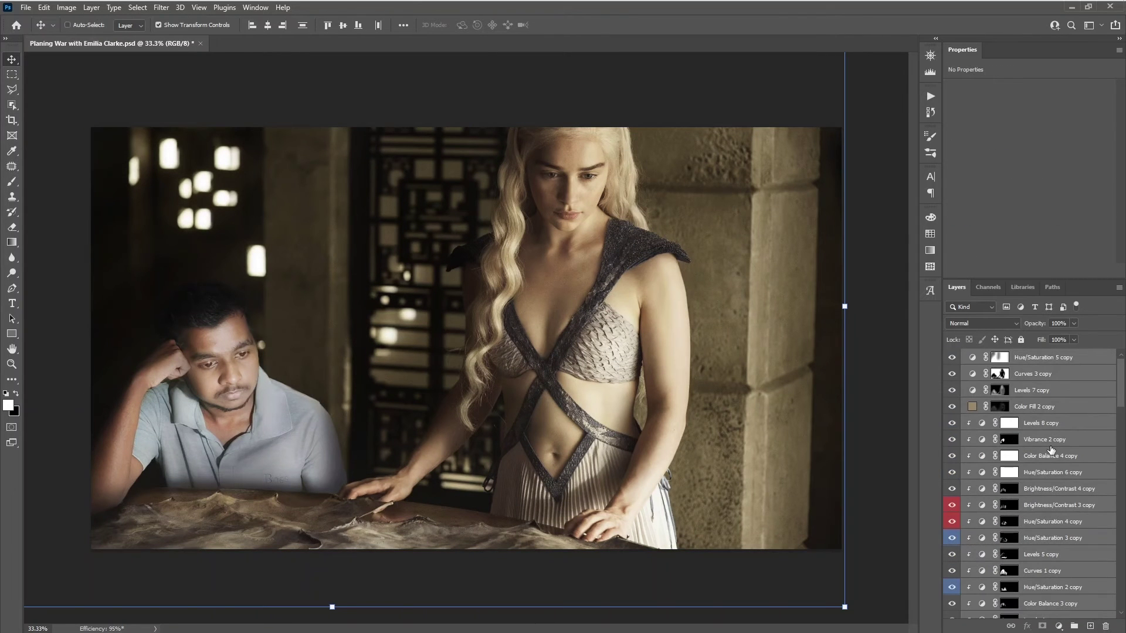
pyautogui.rightClick(1052, 450)
pyautogui.click(976, 486)
# Step: Rename the smart object to Camera RAW and open it in the Camera Raw filter
pyautogui.write('CameraRAW')
pyautogui.press('Return')
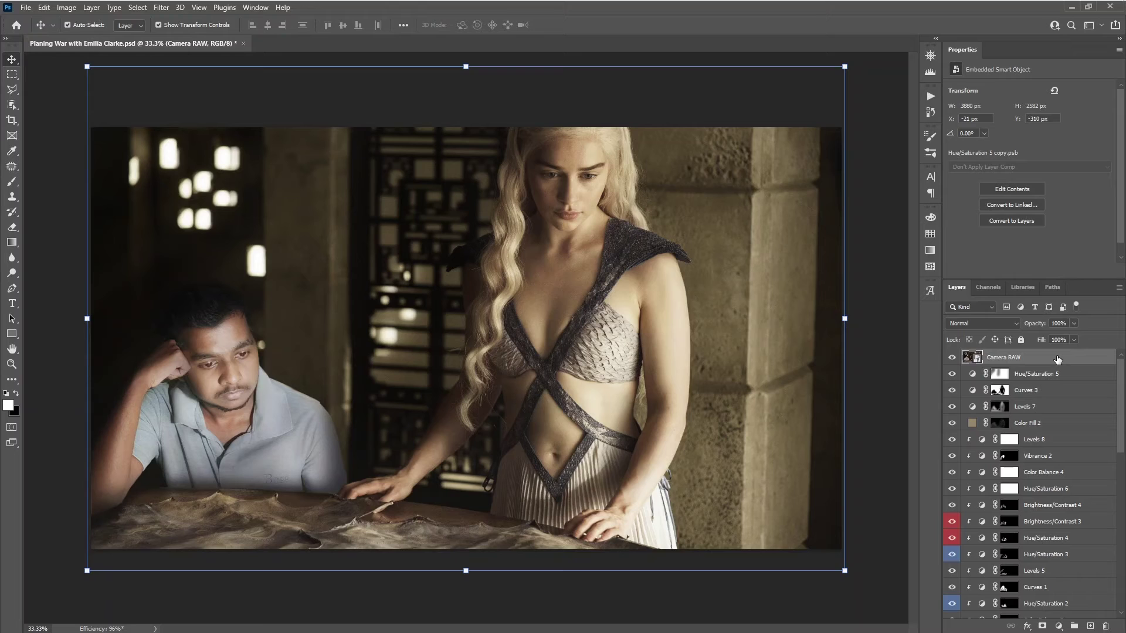
pyautogui.hotkey('ctrl', 'shift', 'a')
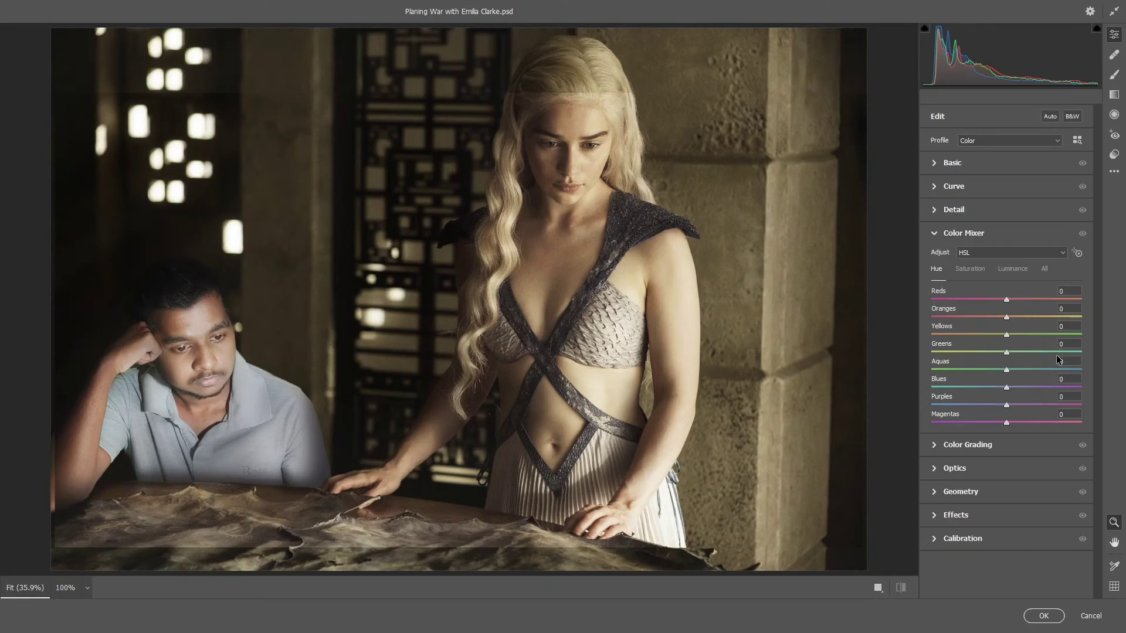
pyautogui.click(900, 587)
pyautogui.click(952, 162)
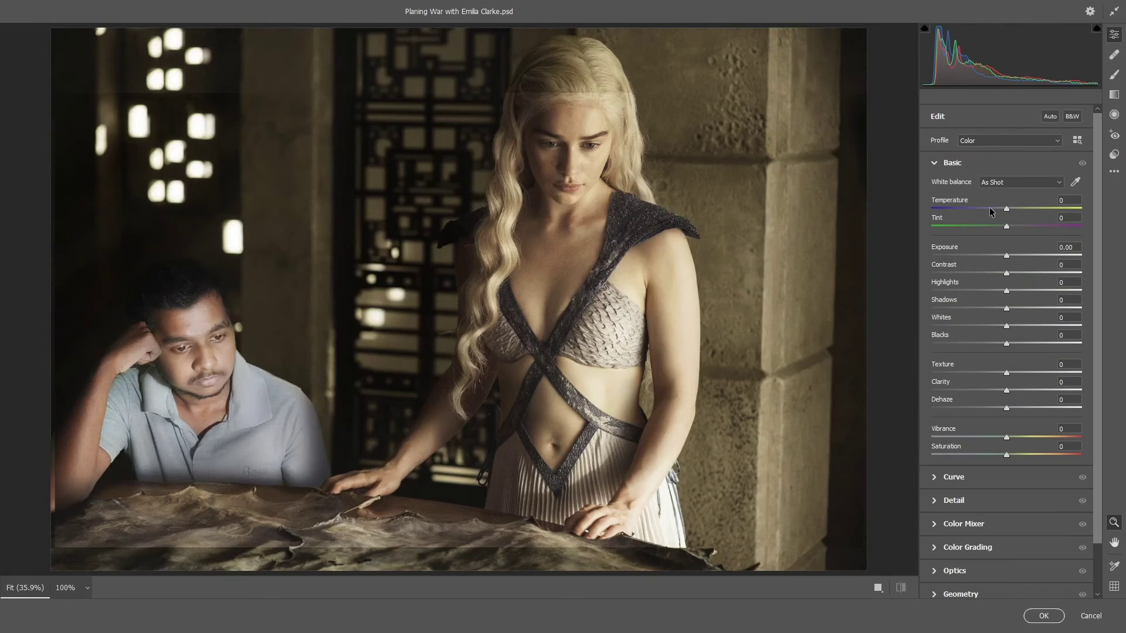
# Step: Adjust the Basic sliders: exposure, contrast, highlights, shadows, whites, blacks, texture, clarity and dehaze
pyautogui.moveTo(1007, 208); pyautogui.dragTo(1007, 227)
pyautogui.moveTo(1007, 256); pyautogui.dragTo(1022, 309)
pyautogui.moveTo(1006, 326); pyautogui.dragTo(1002, 344)
pyautogui.moveTo(1007, 438); pyautogui.dragTo(1008, 437)
pyautogui.moveTo(1007, 373); pyautogui.dragTo(1013, 390)
pyautogui.moveTo(1006, 408); pyautogui.dragTo(1125, 462)
pyautogui.moveTo(1081, 408); pyautogui.dragTo(1003, 408)
# Step: Reshape the tone curve, raise highlights, fine-tune temperature and dehaze, and lower luminance noise reduction
pyautogui.click(954, 476)
pyautogui.moveTo(1006, 288)
pyautogui.mouseDown()
pyautogui.moveTo(1006, 275)
pyautogui.moveTo(1025, 309)
pyautogui.mouseUp()
pyautogui.click(952, 163)
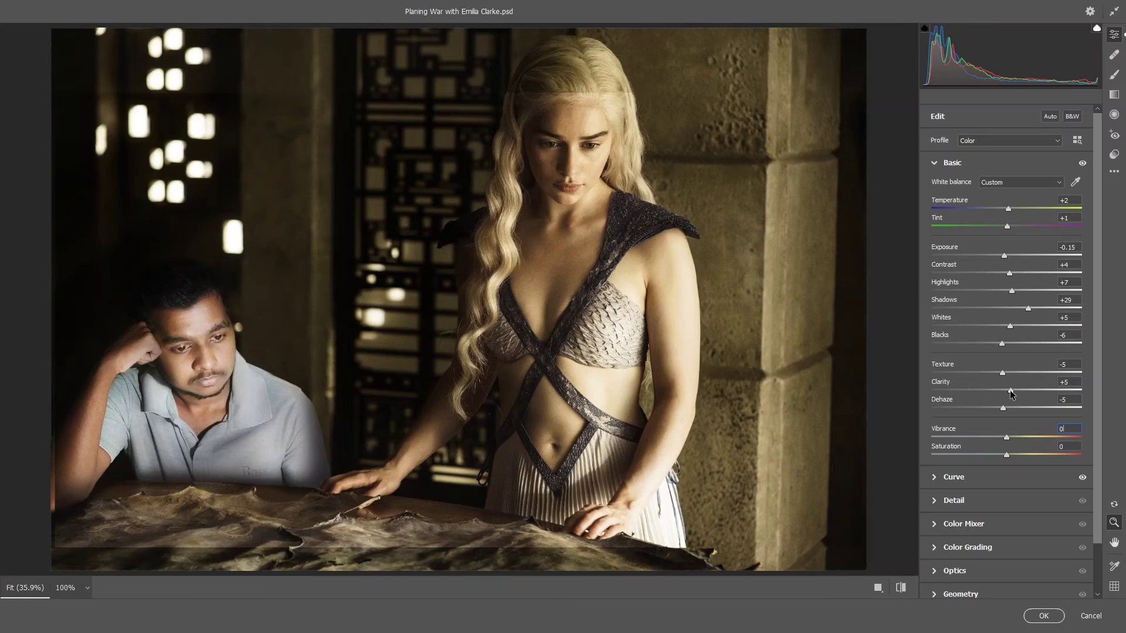
pyautogui.moveTo(1014, 294); pyautogui.dragTo(1036, 309)
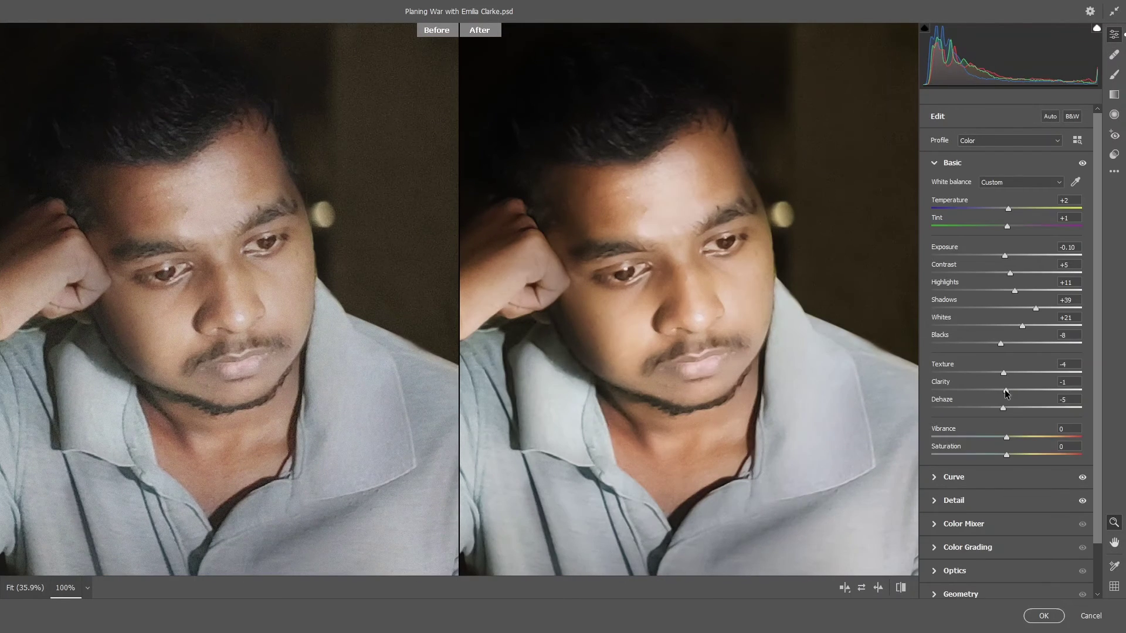
pyautogui.moveTo(1008, 209); pyautogui.dragTo(1018, 289)
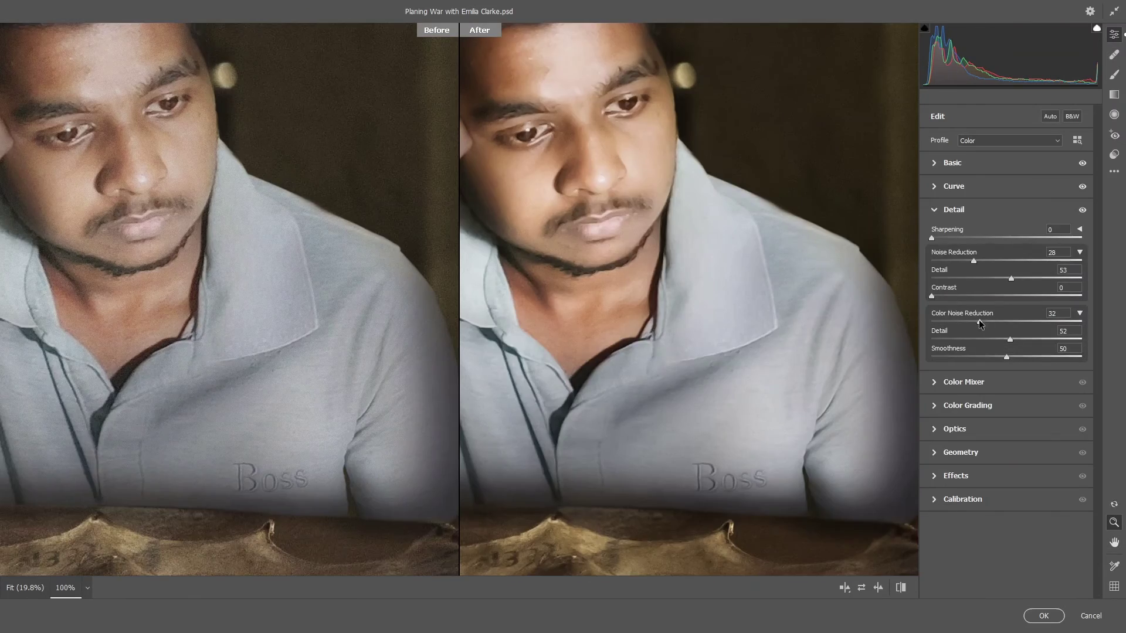
pyautogui.moveTo(969, 260); pyautogui.dragTo(959, 262)
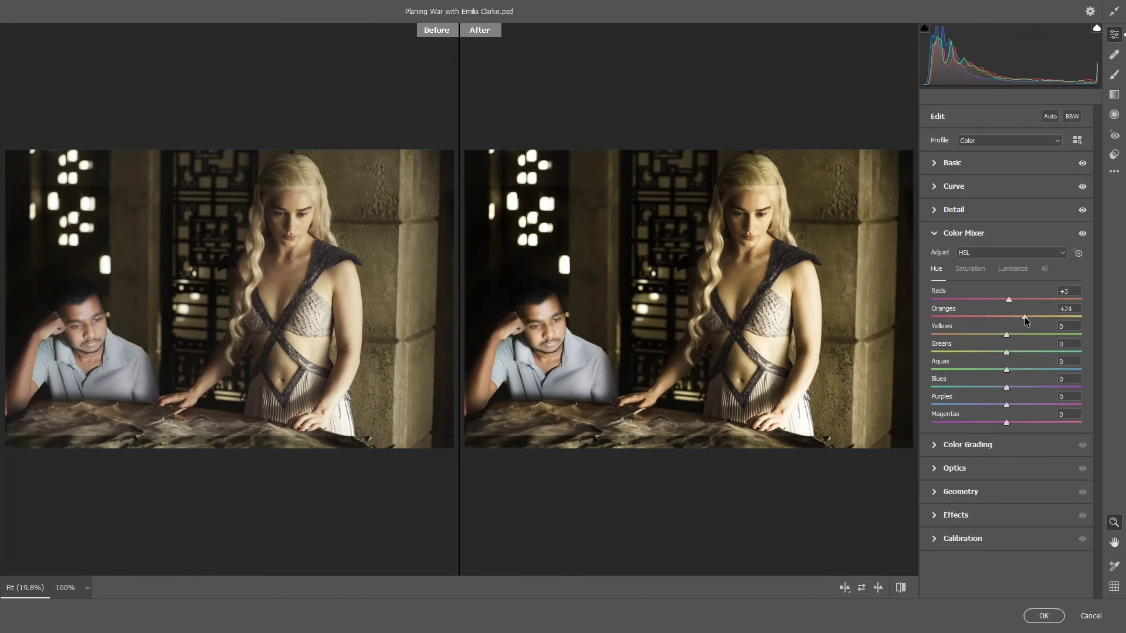
# Step: Lower red saturation and luminance, then grade shadows blue and highlights warm, balanced toward shadows
pyautogui.click(970, 270)
pyautogui.moveTo(1006, 300); pyautogui.dragTo(1004, 301)
pyautogui.click(1013, 268)
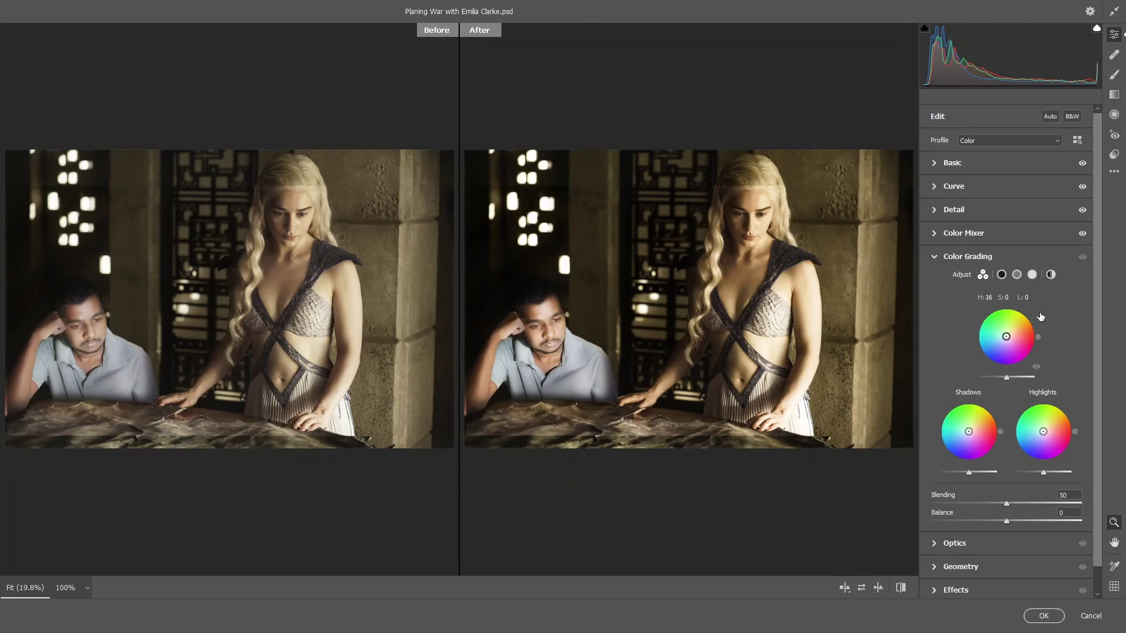
pyautogui.moveTo(969, 431)
pyautogui.mouseDown()
pyautogui.moveTo(958, 444)
pyautogui.moveTo(963, 437)
pyautogui.mouseUp()
pyautogui.moveTo(1044, 432); pyautogui.dragTo(1068, 413)
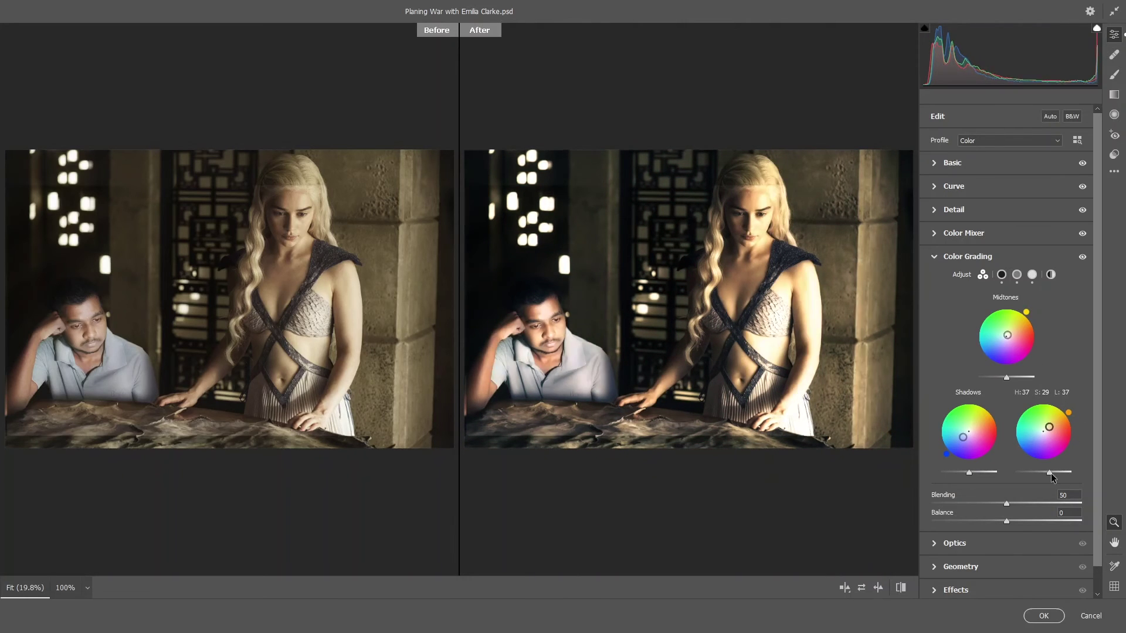
pyautogui.moveTo(1006, 520); pyautogui.dragTo(986, 520)
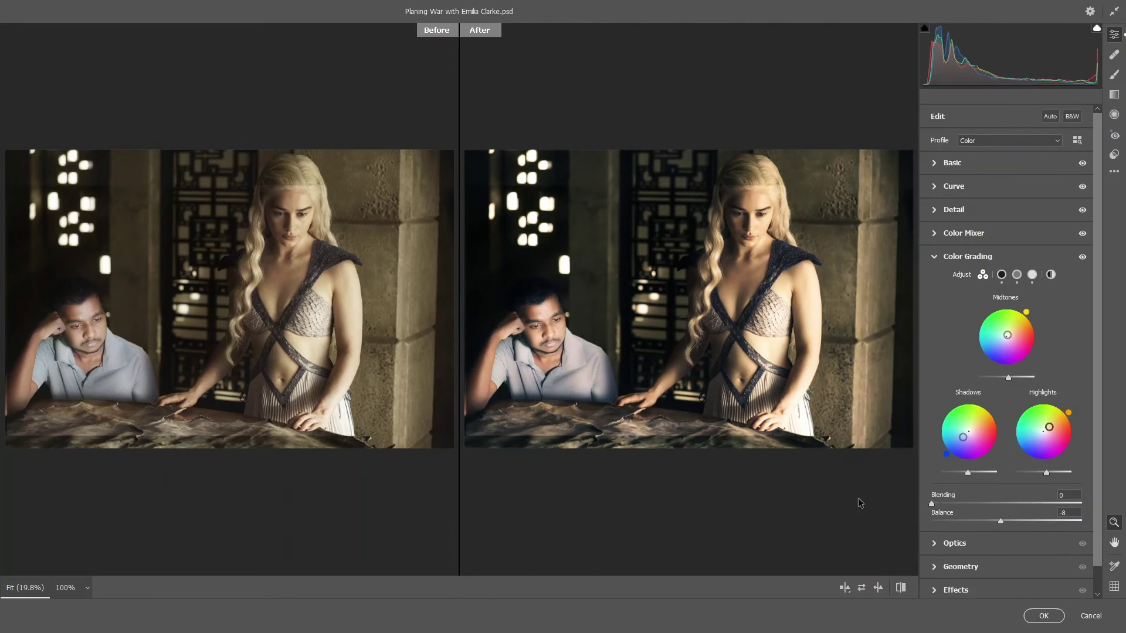
# Step: Shift the red and green primary hues in Calibration
pyautogui.scroll(-1, 1010, 543)
pyautogui.click(973, 586)
pyautogui.moveTo(1014, 446); pyautogui.dragTo(1003, 446)
pyautogui.moveTo(1007, 499); pyautogui.dragTo(1012, 499)
pyautogui.press('q')
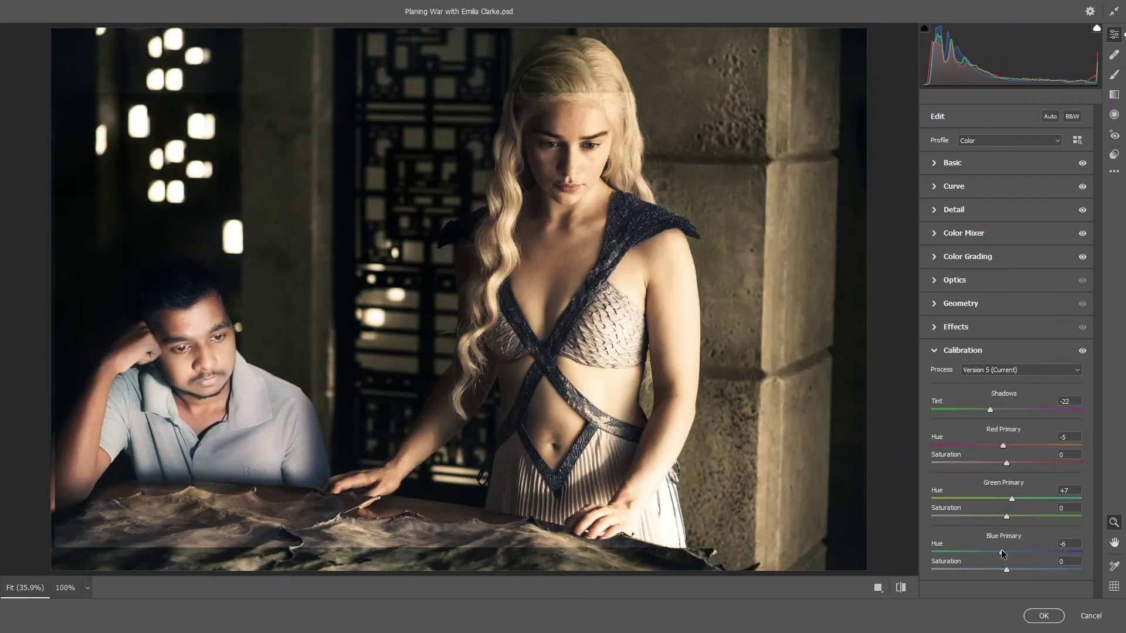
# Step: Darken the photo's edges with three graduated filters at -0.2 exposure
pyautogui.click(1115, 95)
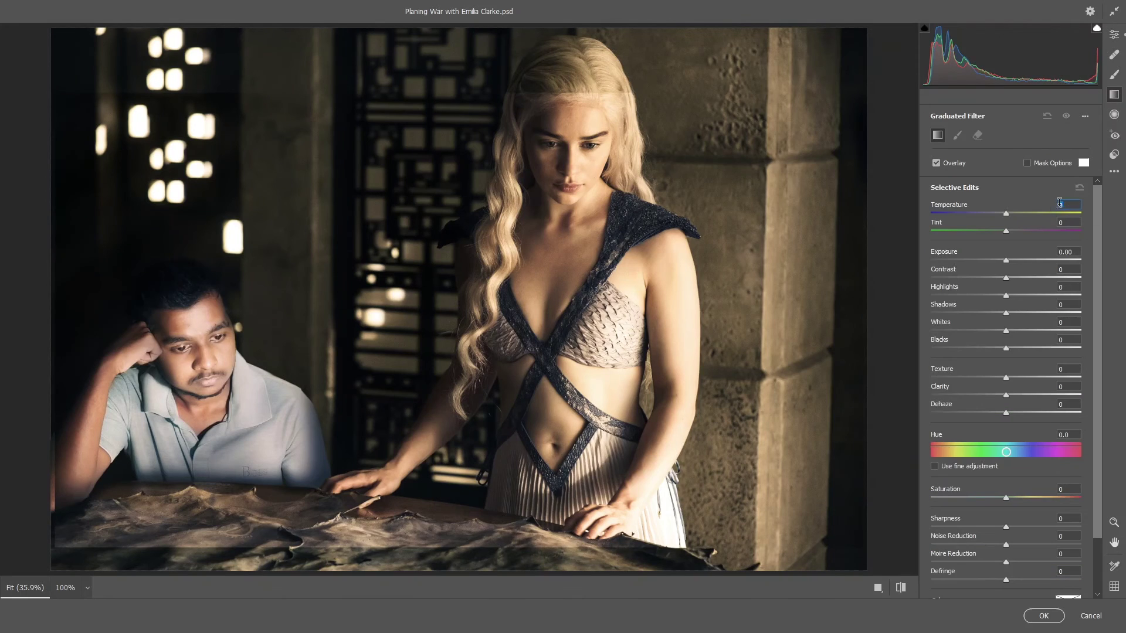
pyautogui.write('-0.2')
pyautogui.press('Return')
pyautogui.moveTo(190, 561); pyautogui.dragTo(196, 478)
pyautogui.moveTo(111, 95); pyautogui.dragTo(181, 295)
pyautogui.moveTo(866, 300); pyautogui.dragTo(794, 301)
# Step: Brighten the woman's and man's faces with radial filters at 0.05 exposure
pyautogui.press('j')
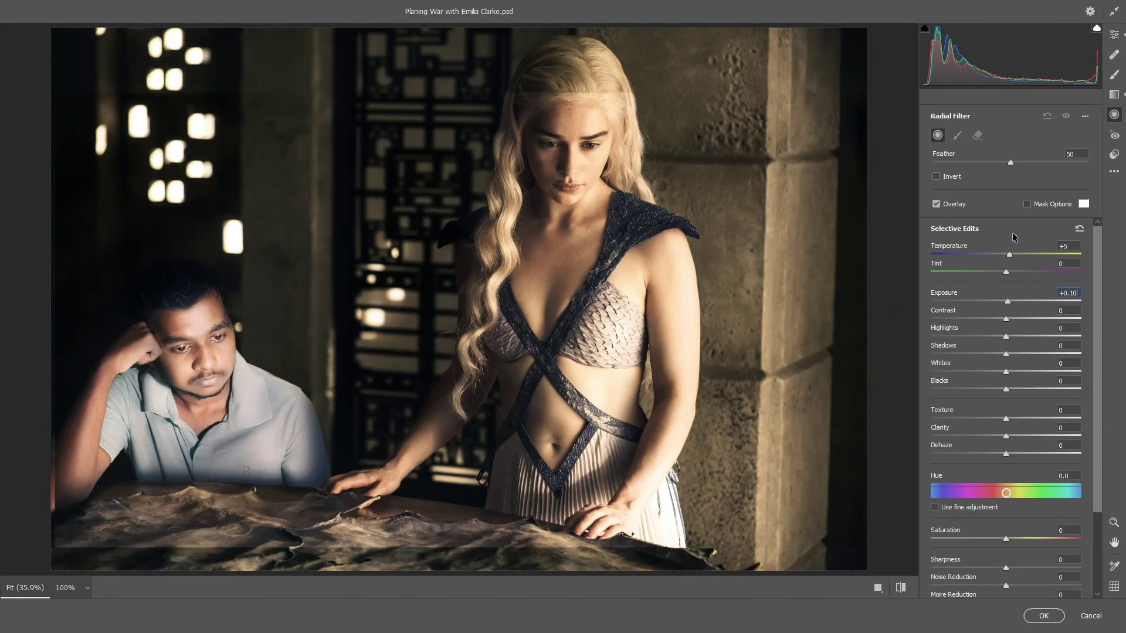
pyautogui.moveTo(568, 158); pyautogui.dragTo(615, 233)
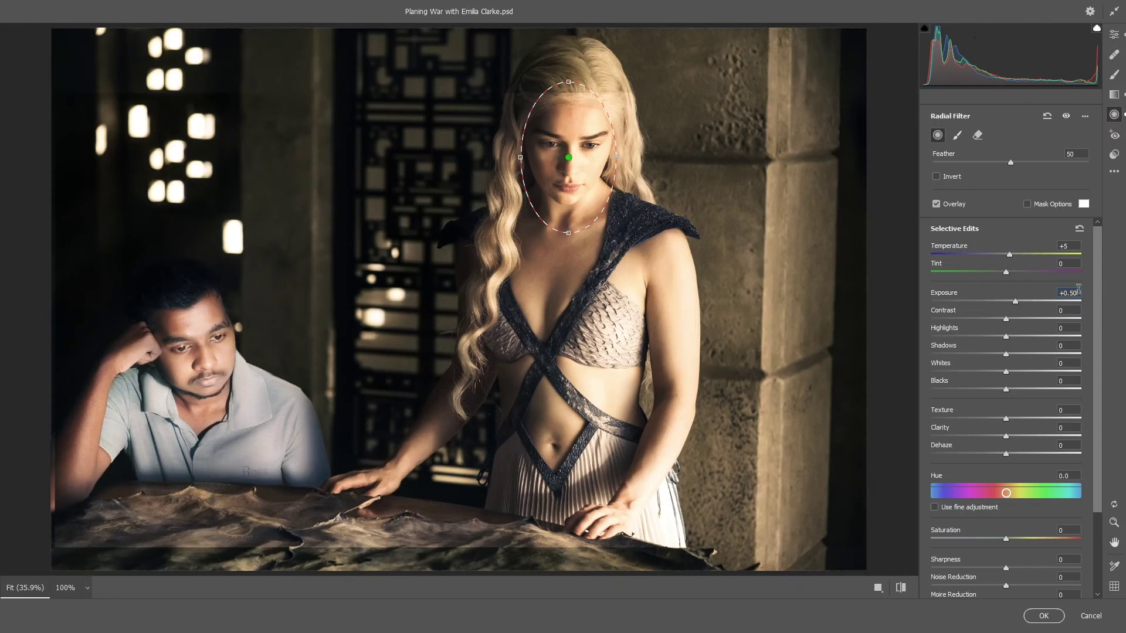
pyautogui.write('0.05')
pyautogui.press('Return')
pyautogui.moveTo(195, 346); pyautogui.dragTo(240, 410)
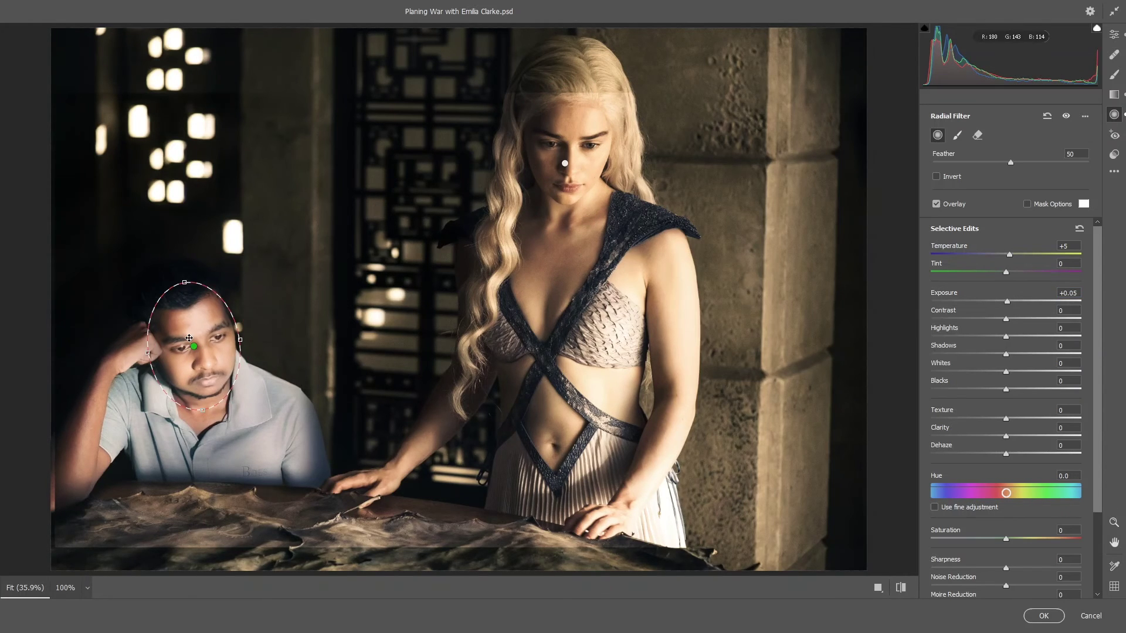
pyautogui.press('e')
pyautogui.press('q')
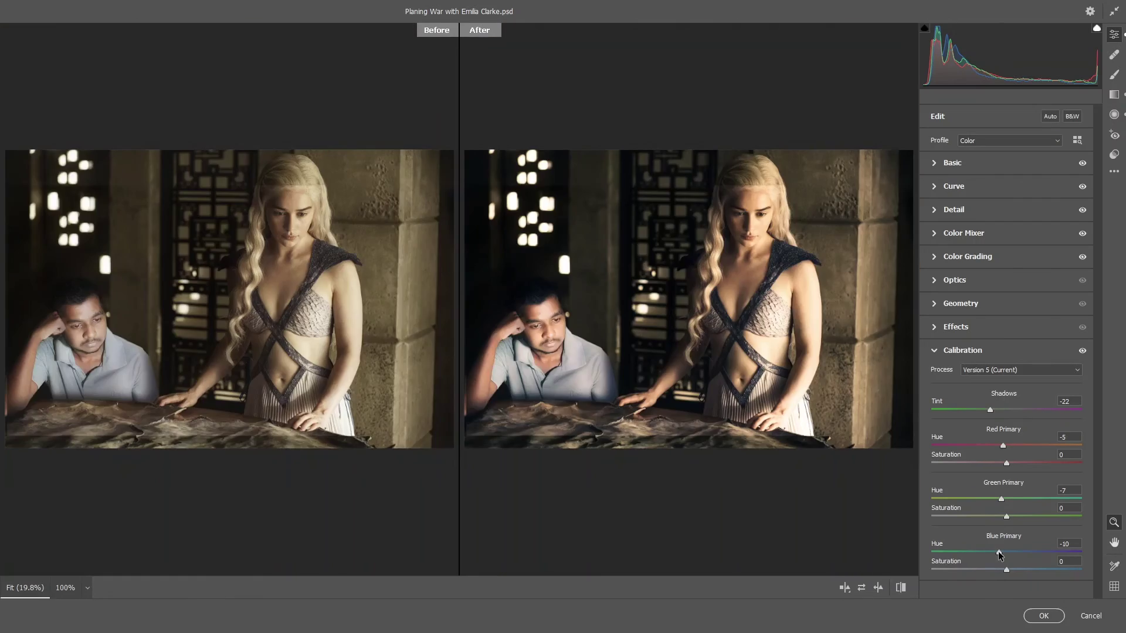
# Step: Review the colour mixer hue and saturation, then cool the temperature to -9
pyautogui.click(1114, 113)
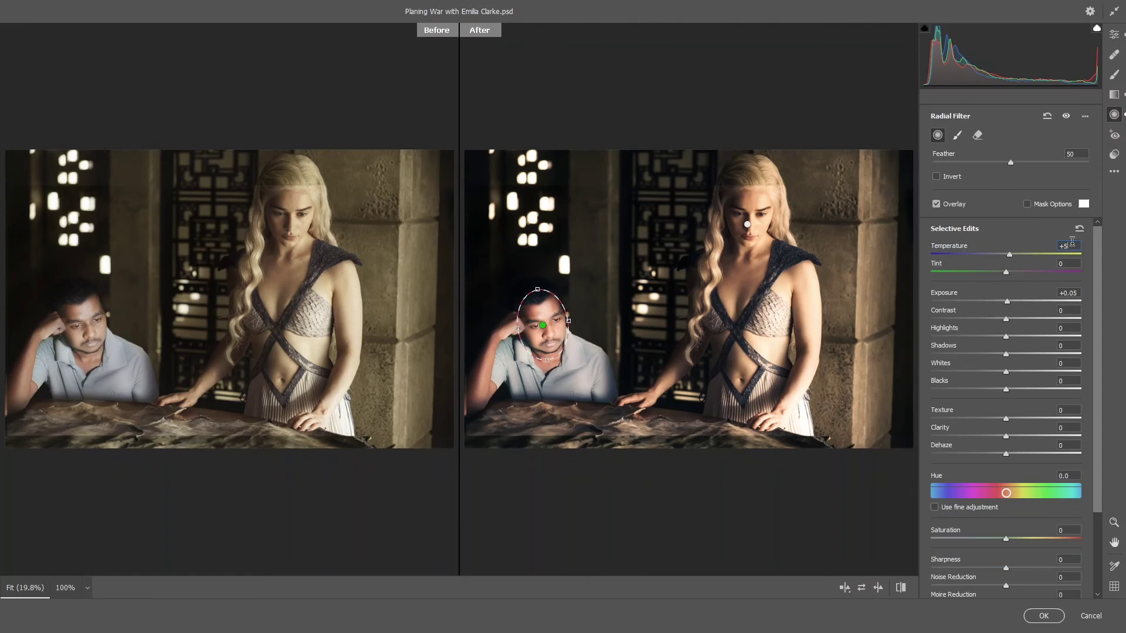
pyautogui.press('e')
pyautogui.click(968, 256)
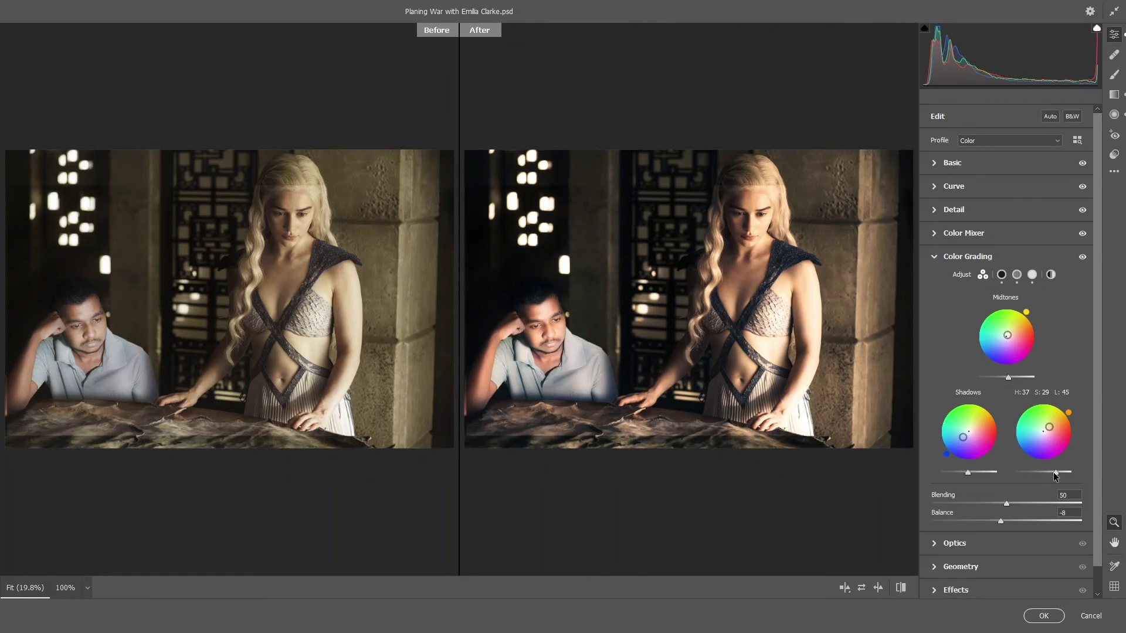
pyautogui.click(963, 233)
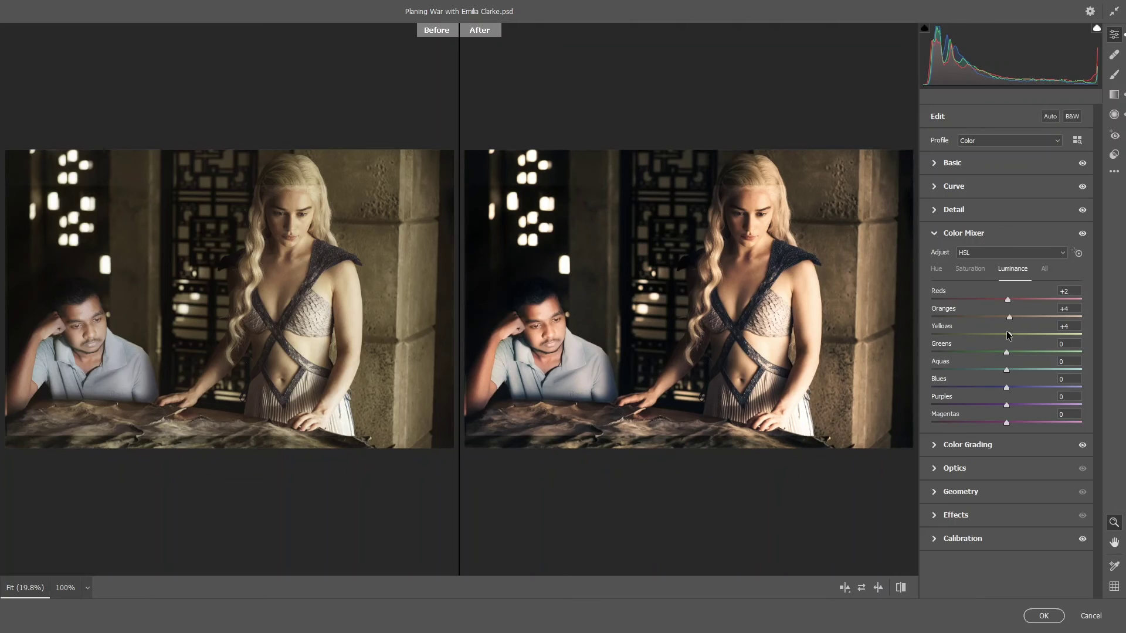
pyautogui.hotkey('ctrl', 'alt', 'shift', 's')
pyautogui.hotkey('ctrl', 'alt', 'shift', 'h')
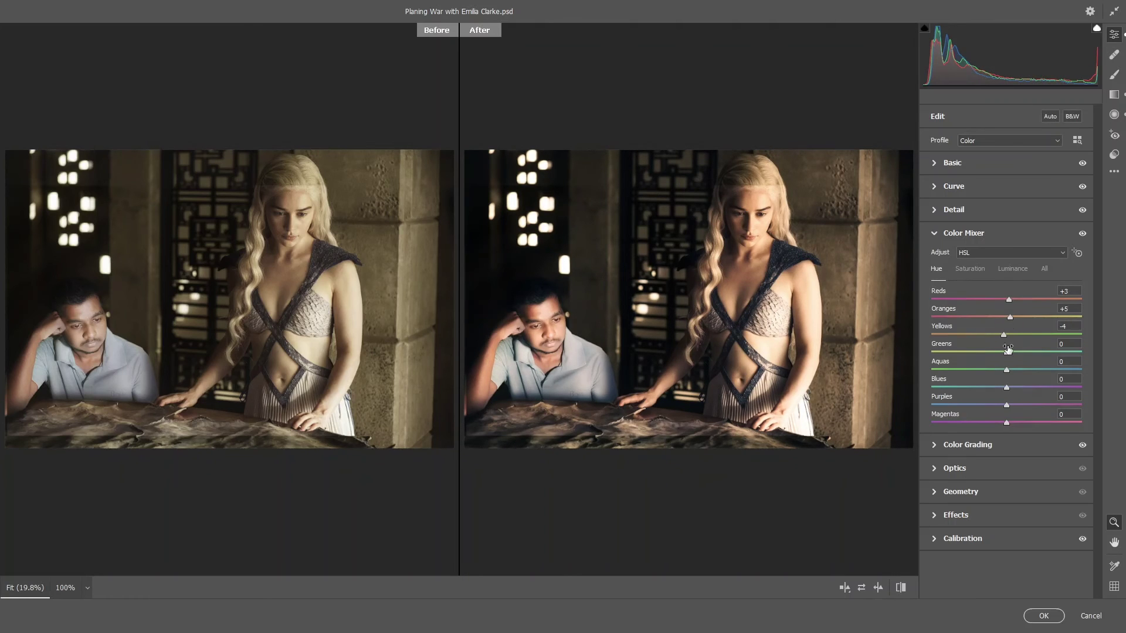
pyautogui.click(934, 162)
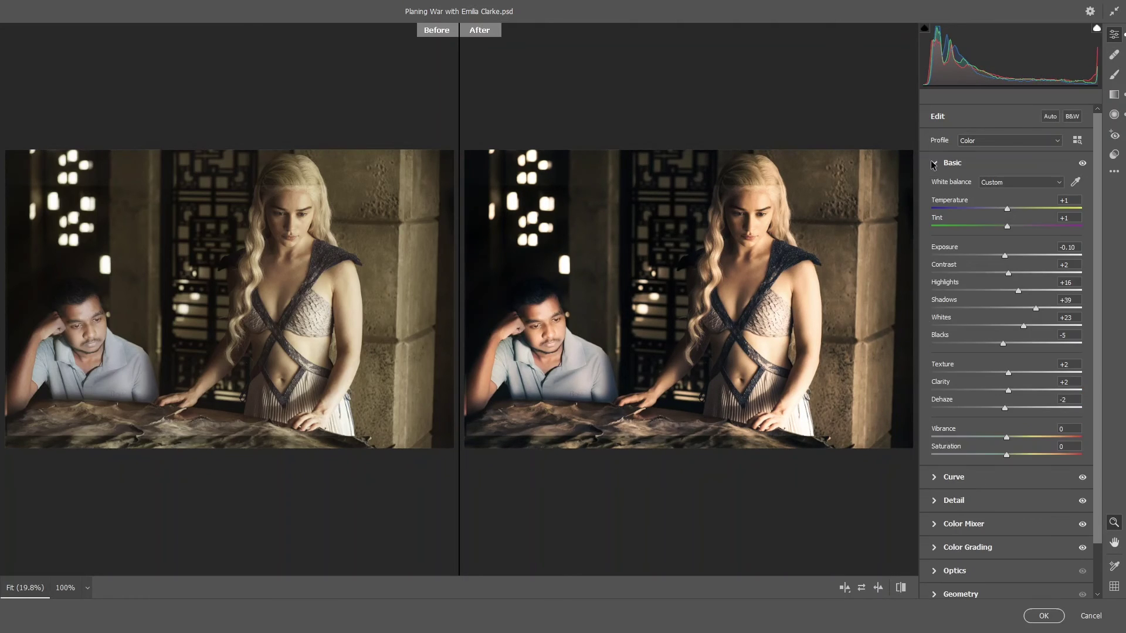
pyautogui.moveTo(1012, 209)
pyautogui.mouseDown()
pyautogui.moveTo(1000, 211)
pyautogui.moveTo(1003, 226)
pyautogui.mouseUp()
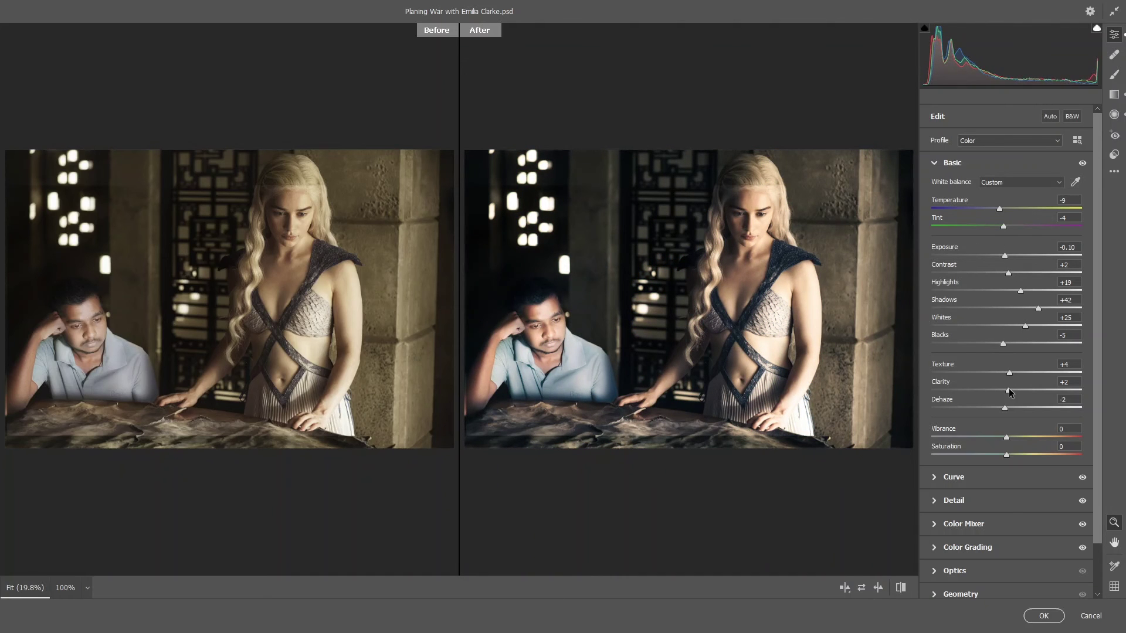
# Step: Apply the Camera Raw grade and save the composite document
pyautogui.click(562, 316)
pyautogui.press('Return')
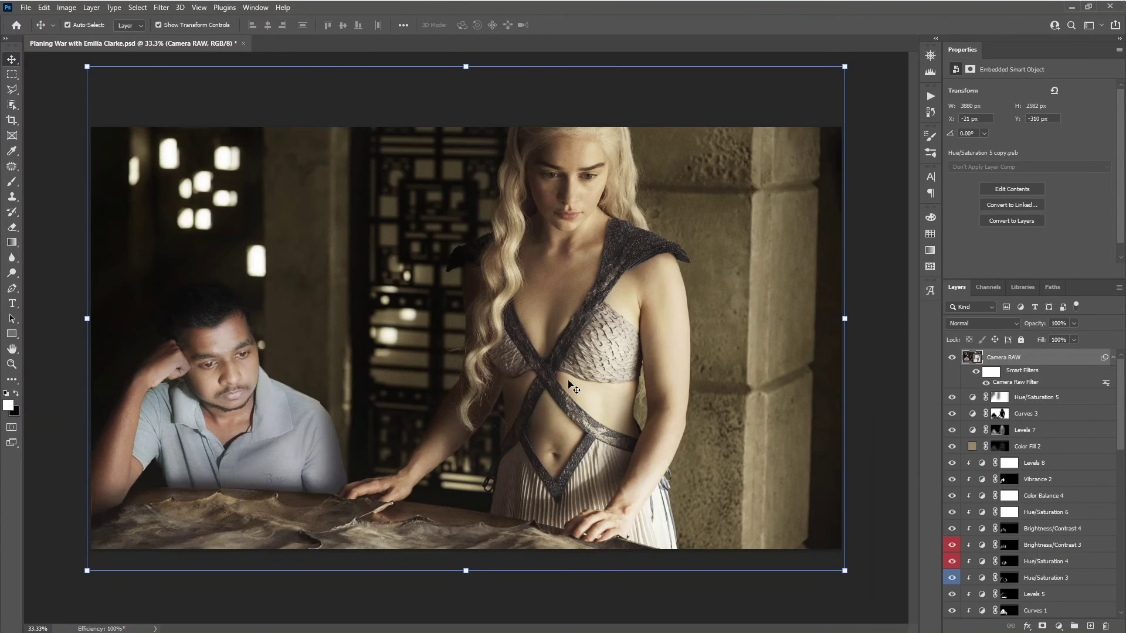
pyautogui.hotkey('ctrl', 's')
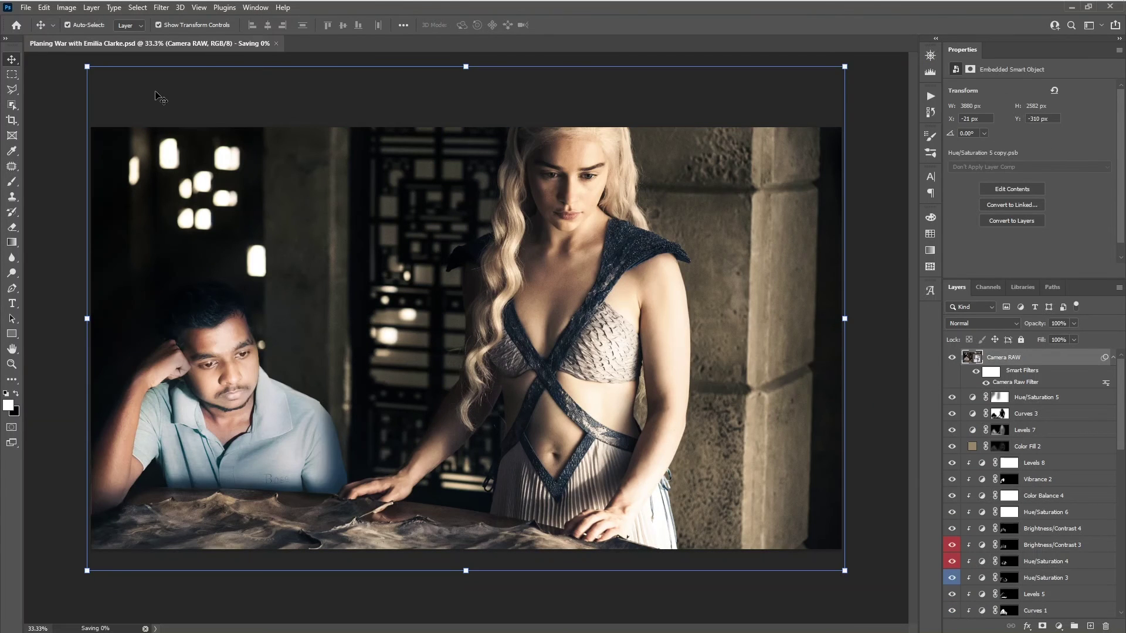
pyautogui.hotkey('ctrl', 'shift', 's')
pyautogui.press('Escape')
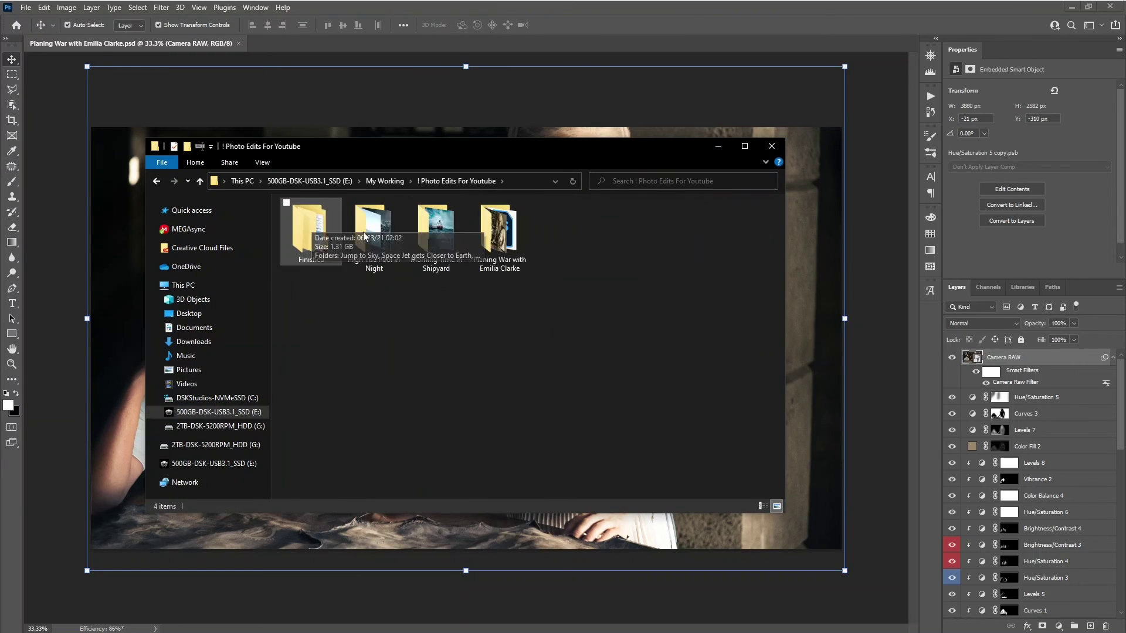
# Step: Open the Planing War with Emilia Clarke PNG from the project folder in the photo viewer
pyautogui.doubleClick(302, 229)
pyautogui.click(443, 236)
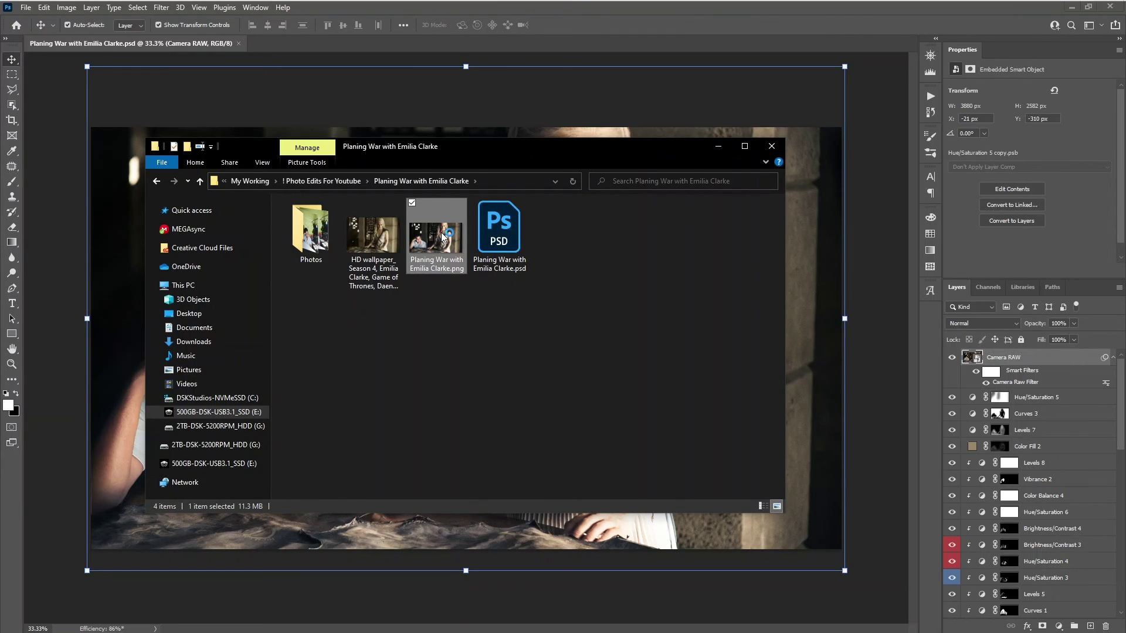
pyautogui.doubleClick(443, 236)
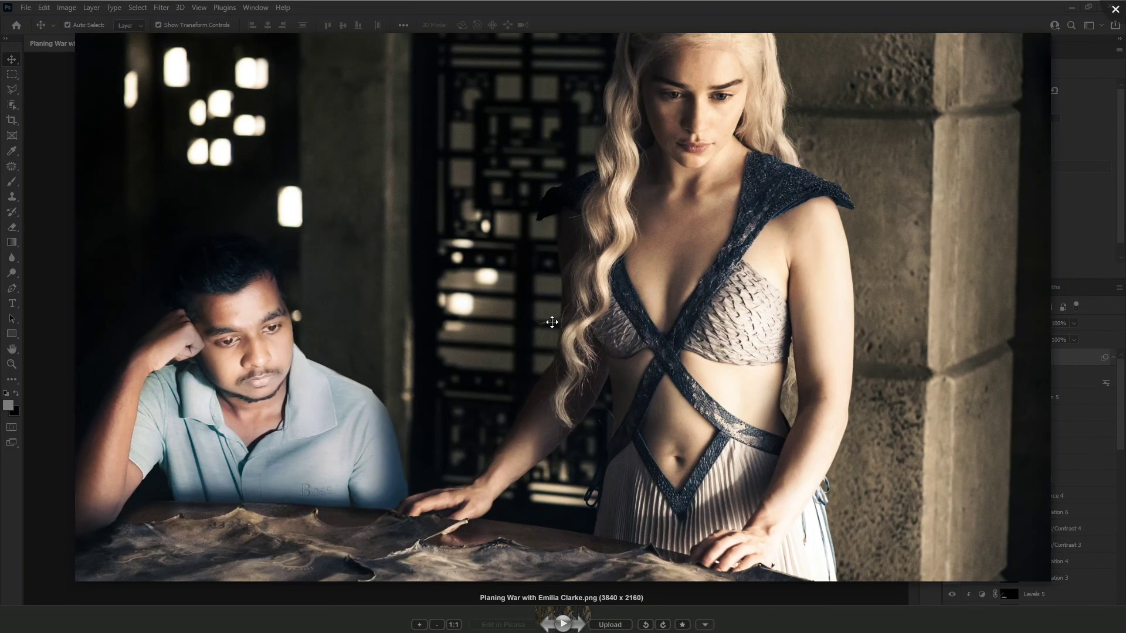
# Step: Zoom into the PNG and pan around both faces and the table, then close the viewer
pyautogui.scroll(2, 552, 322)
pyautogui.scroll(3, 552, 319)
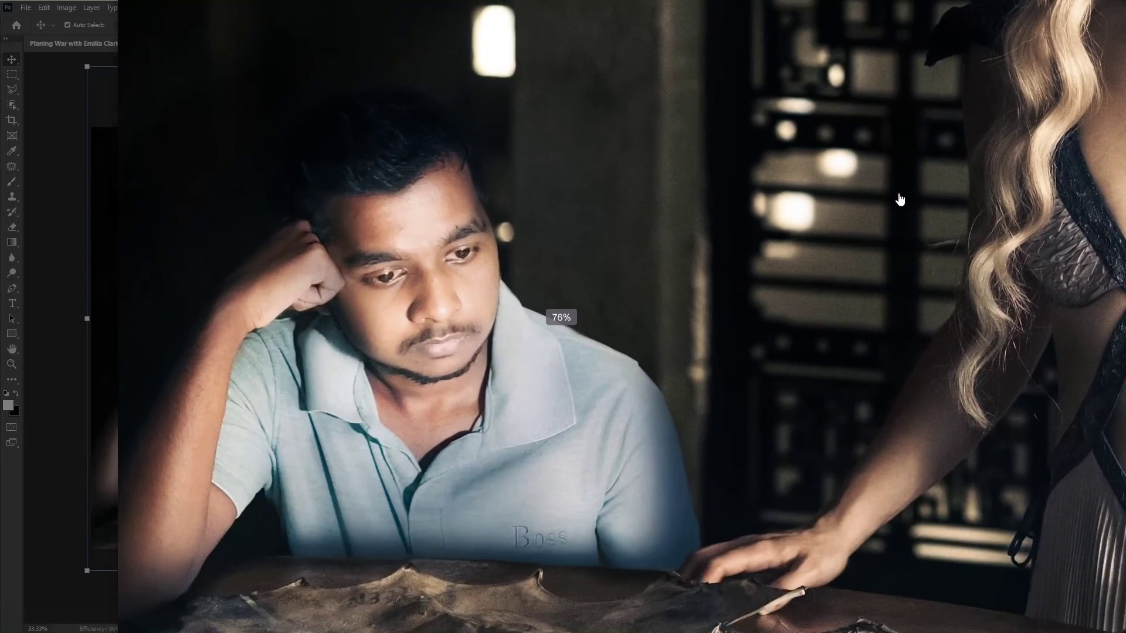
pyautogui.scroll(2, 737, 256)
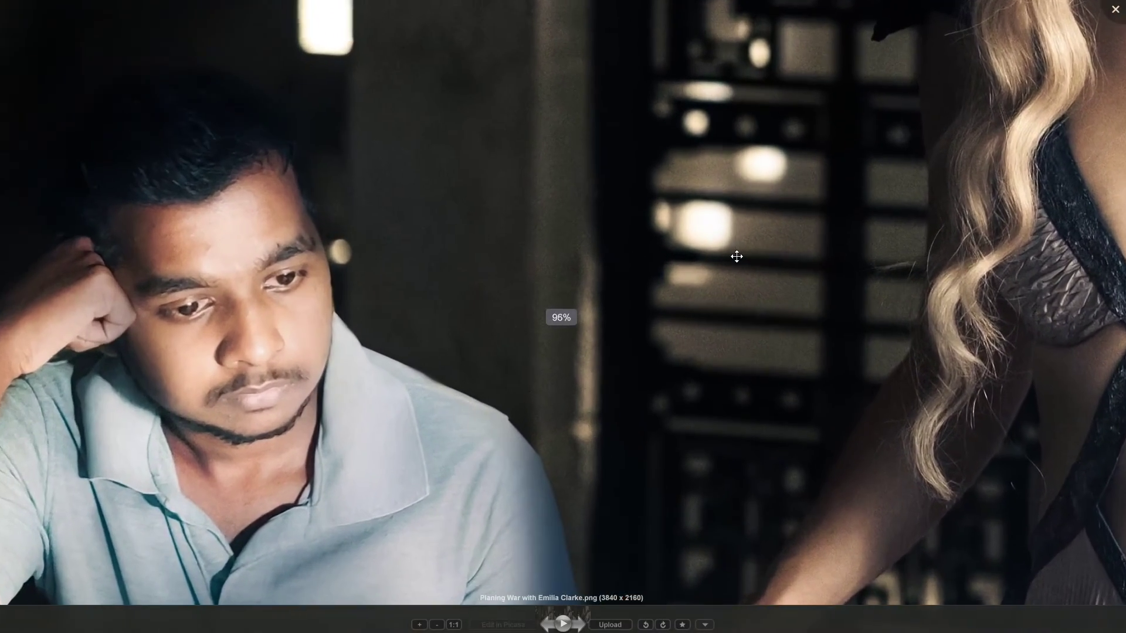
pyautogui.moveTo(605, 292)
pyautogui.mouseDown()
pyautogui.moveTo(793, 188)
pyautogui.moveTo(514, 106)
pyautogui.mouseUp()
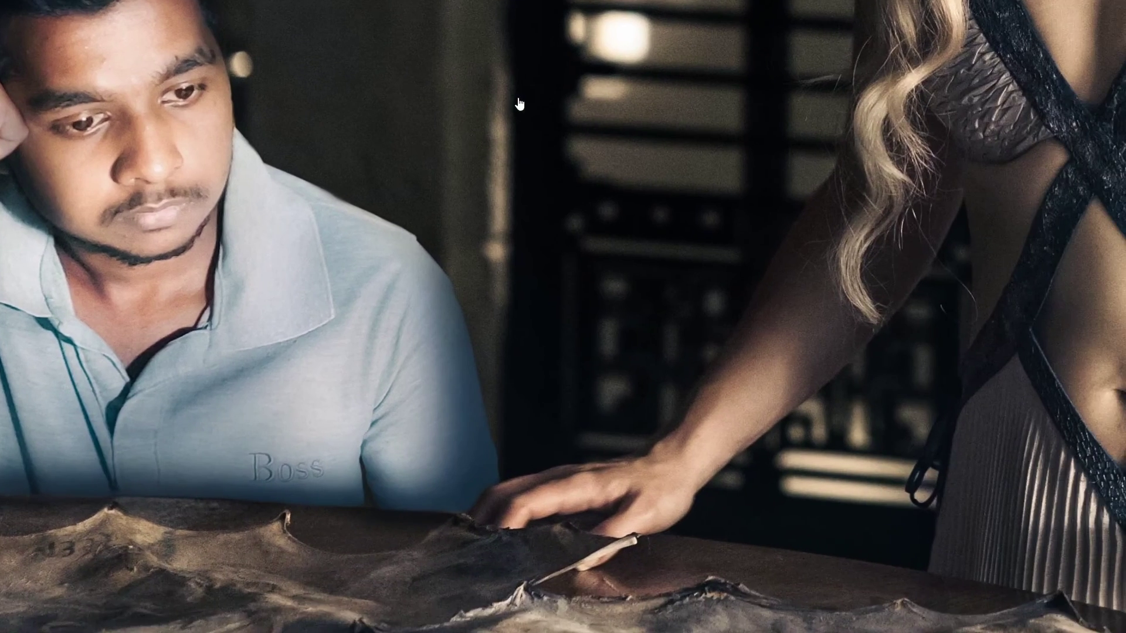
pyautogui.moveTo(581, 164); pyautogui.dragTo(707, 194)
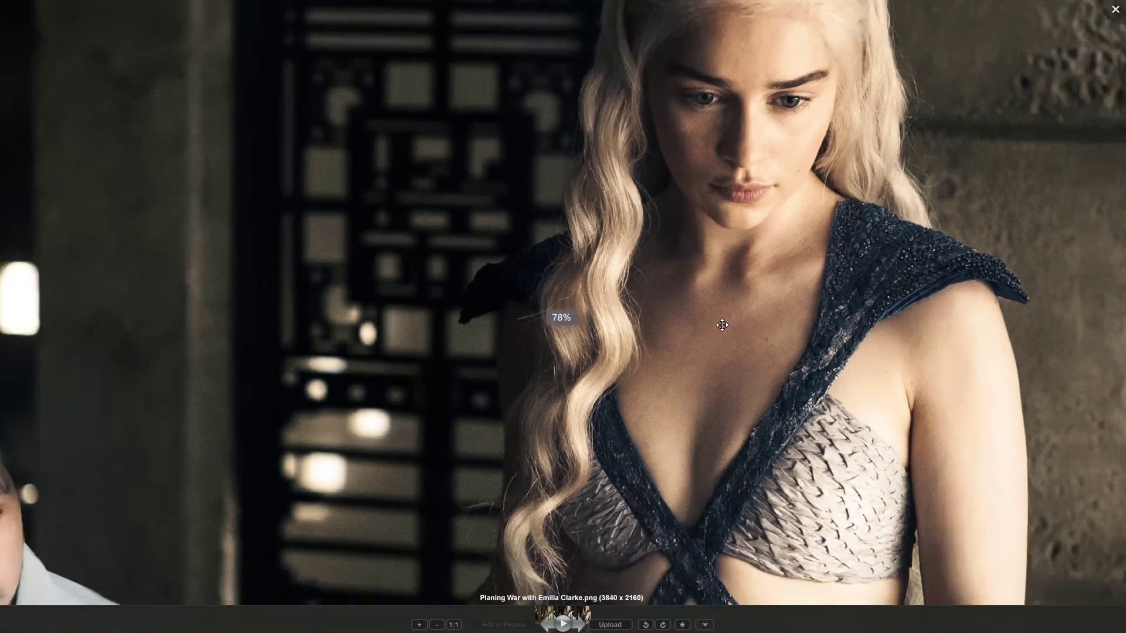
pyautogui.scroll(-2, 697, 277)
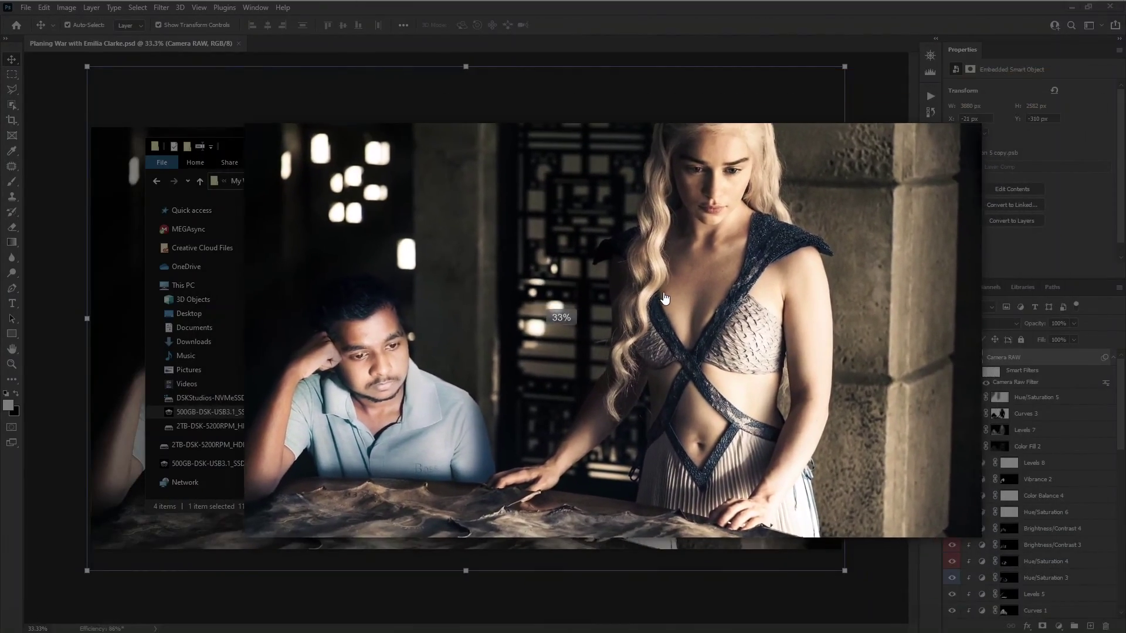
pyautogui.moveTo(665, 299); pyautogui.dragTo(639, 286)
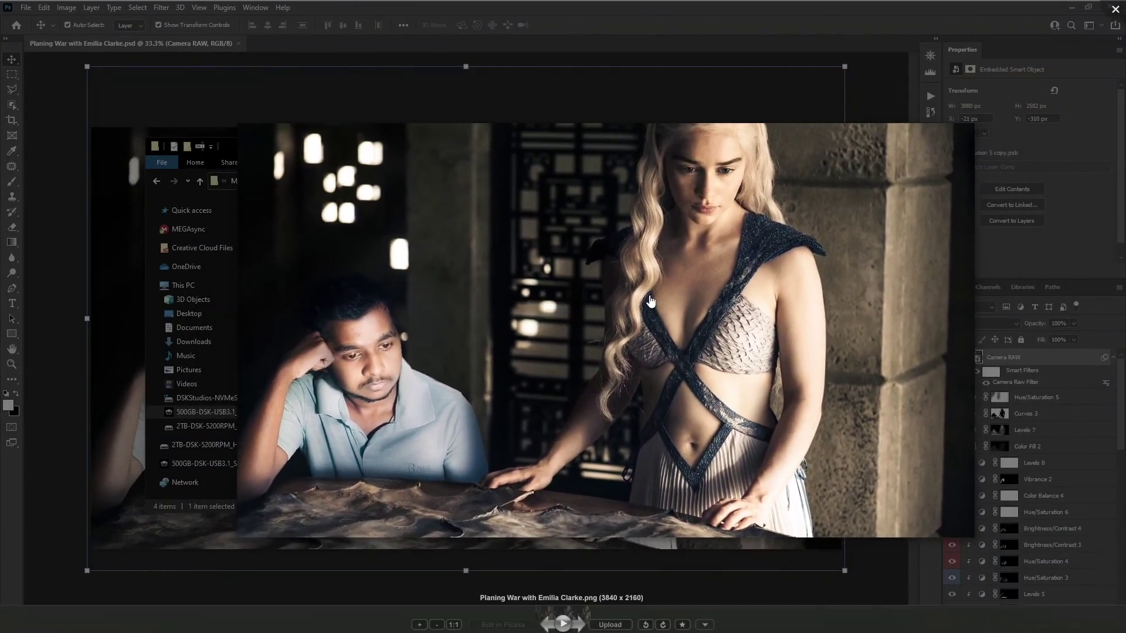
pyautogui.scroll(3, 639, 287)
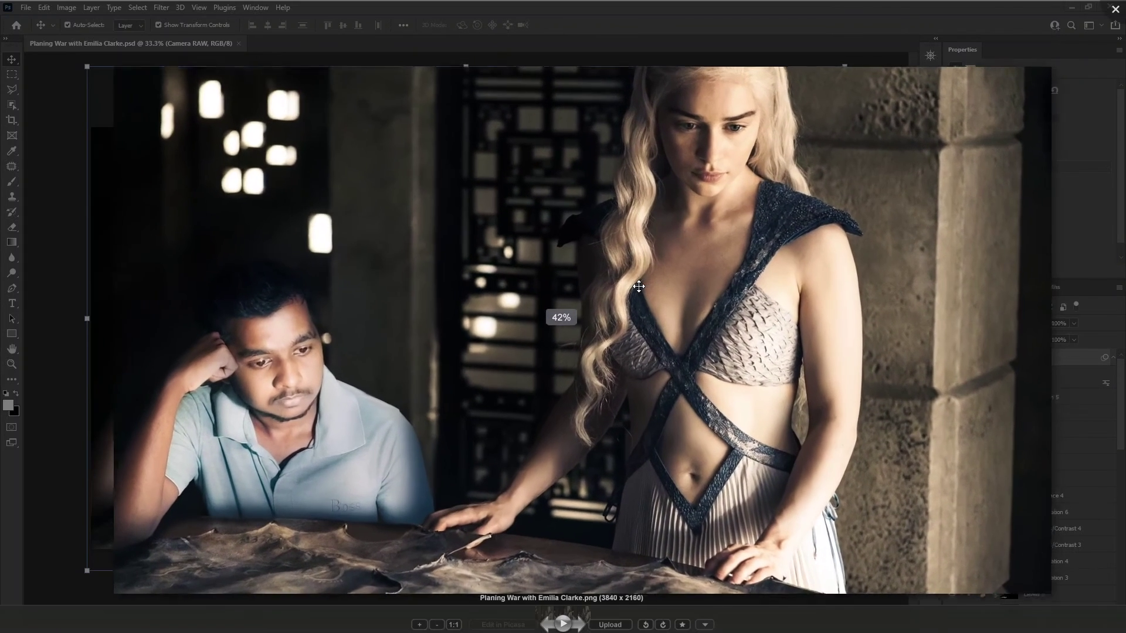
pyautogui.scroll(-1, 639, 286)
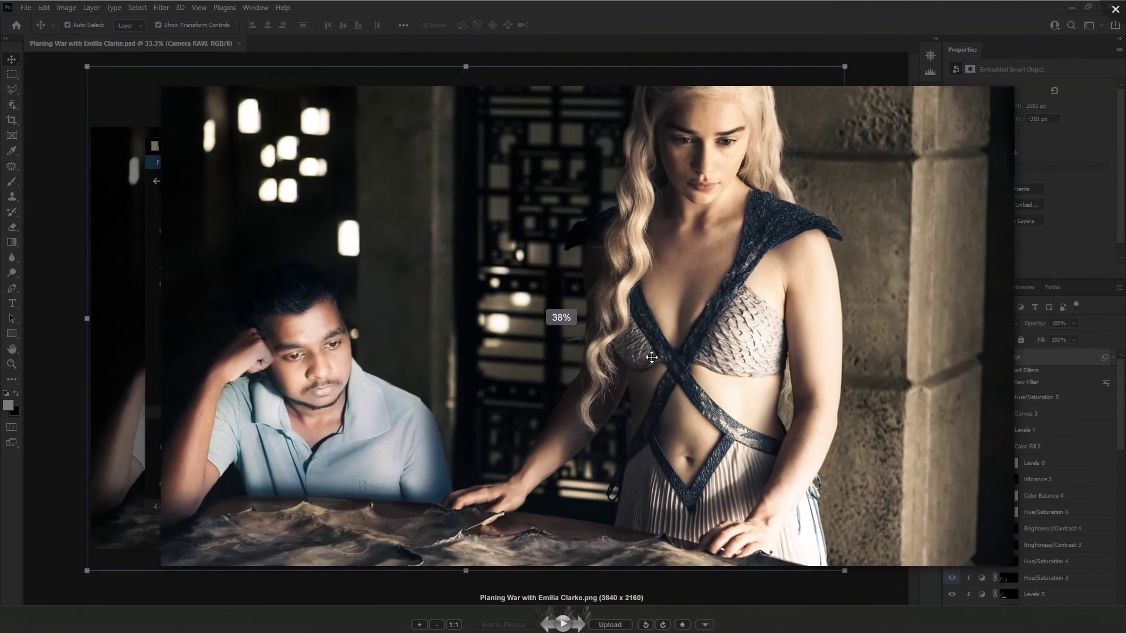
pyautogui.click(1116, 8)
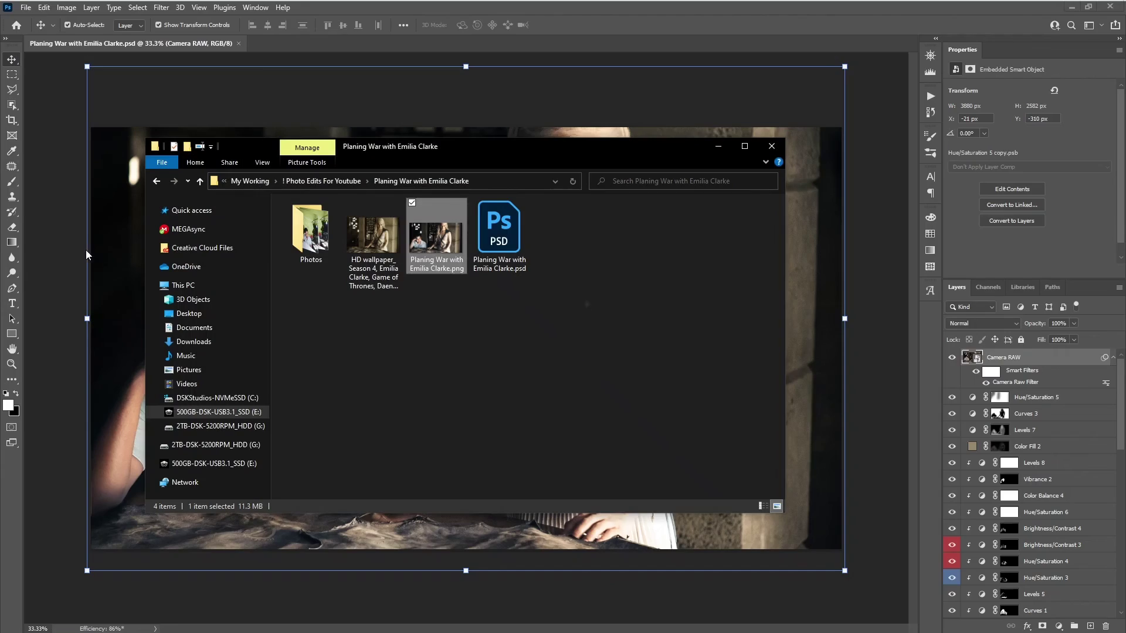